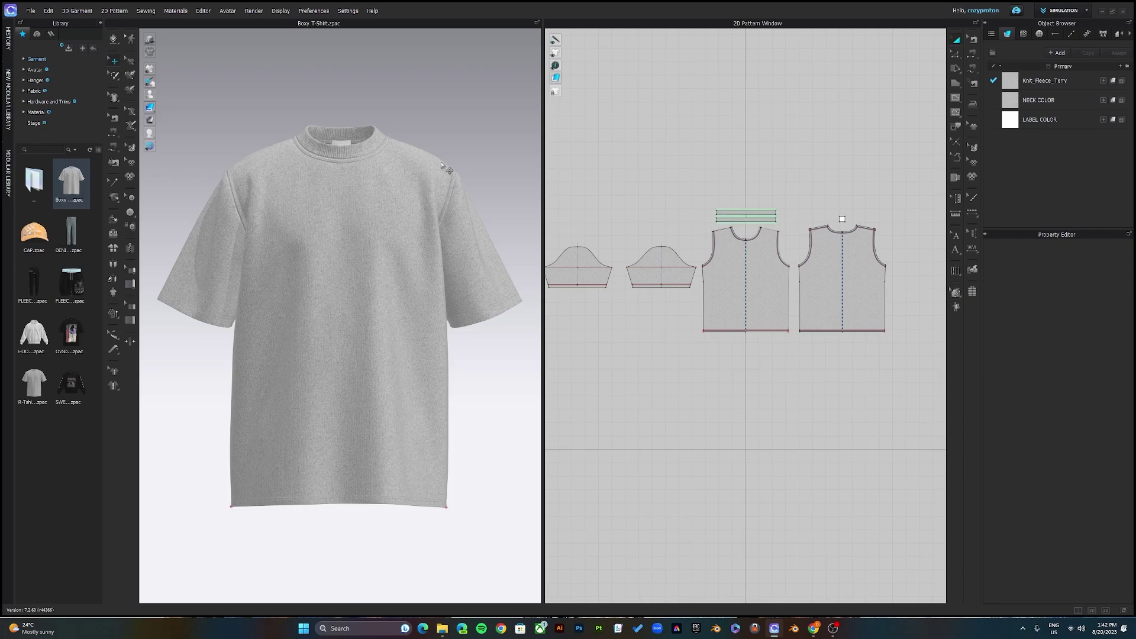
Turn on the display of pattern names for the pieces in the 2D pattern view.
left_click(286, 14)
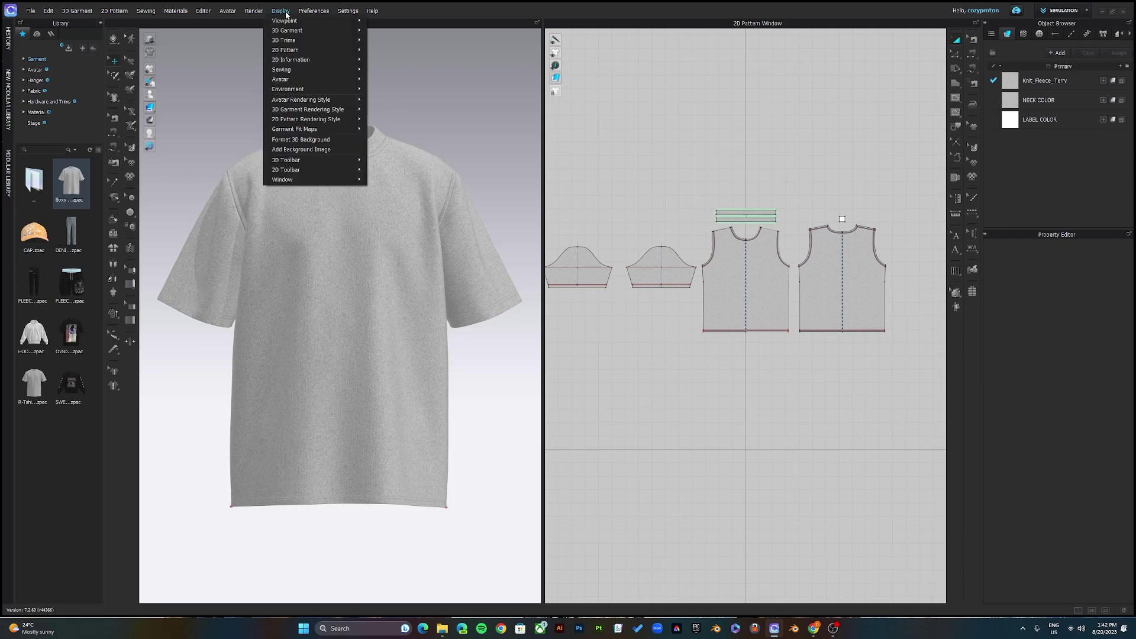
mouse_move(294, 63)
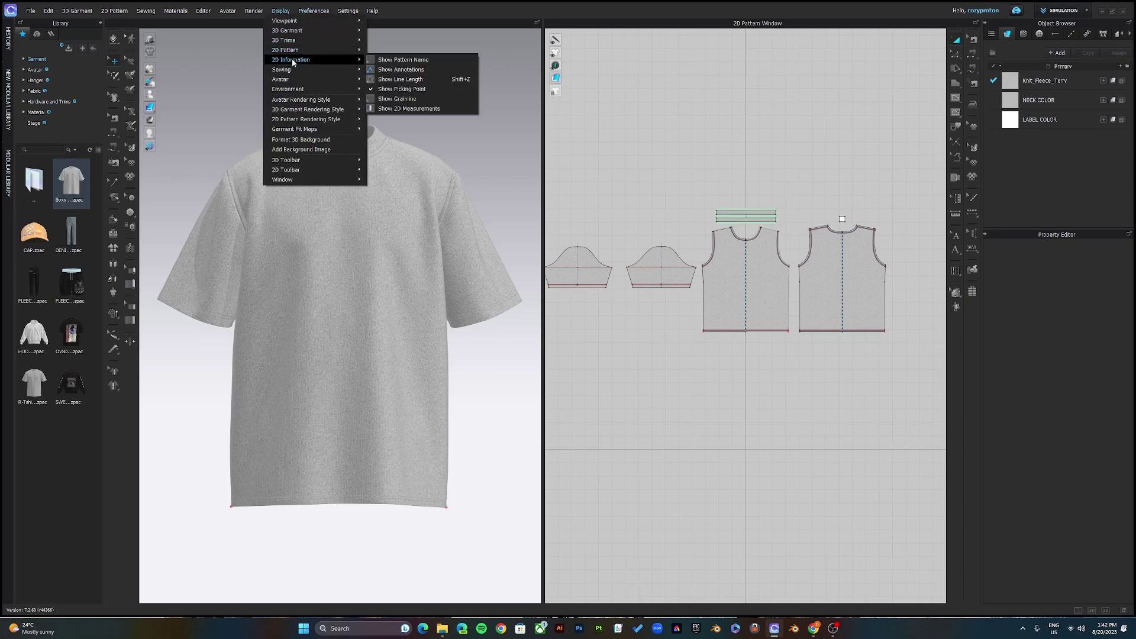
left_click(401, 60)
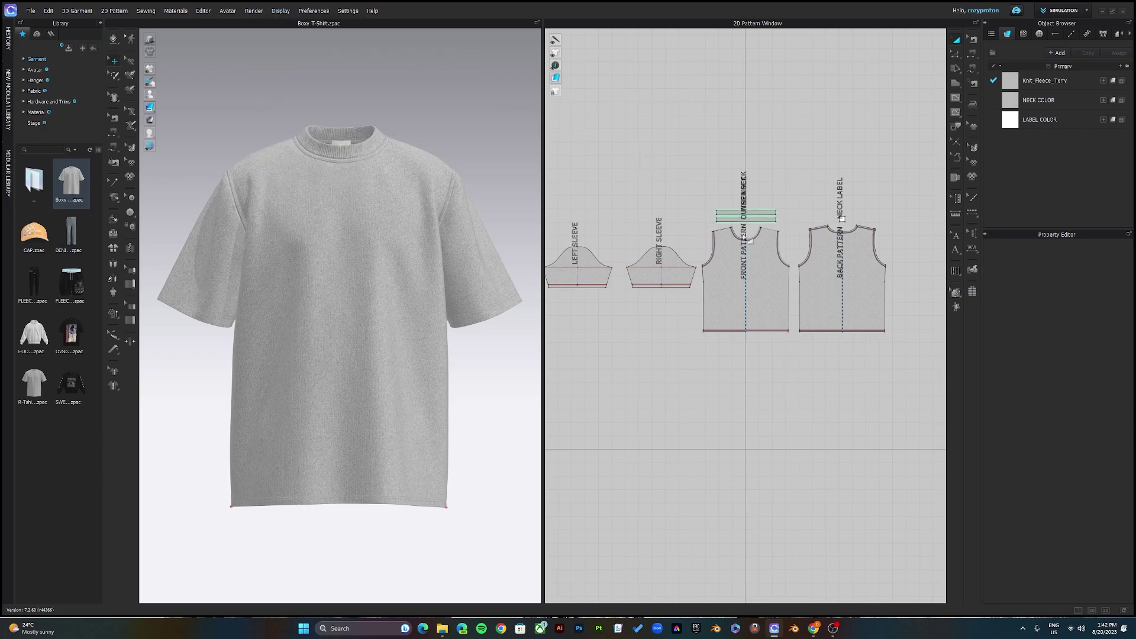
Examine the labelled sleeve, front, back and neck pattern pieces in the 2D pattern view.
scroll(750, 241, "up", 5)
scroll(722, 244, "down", 4)
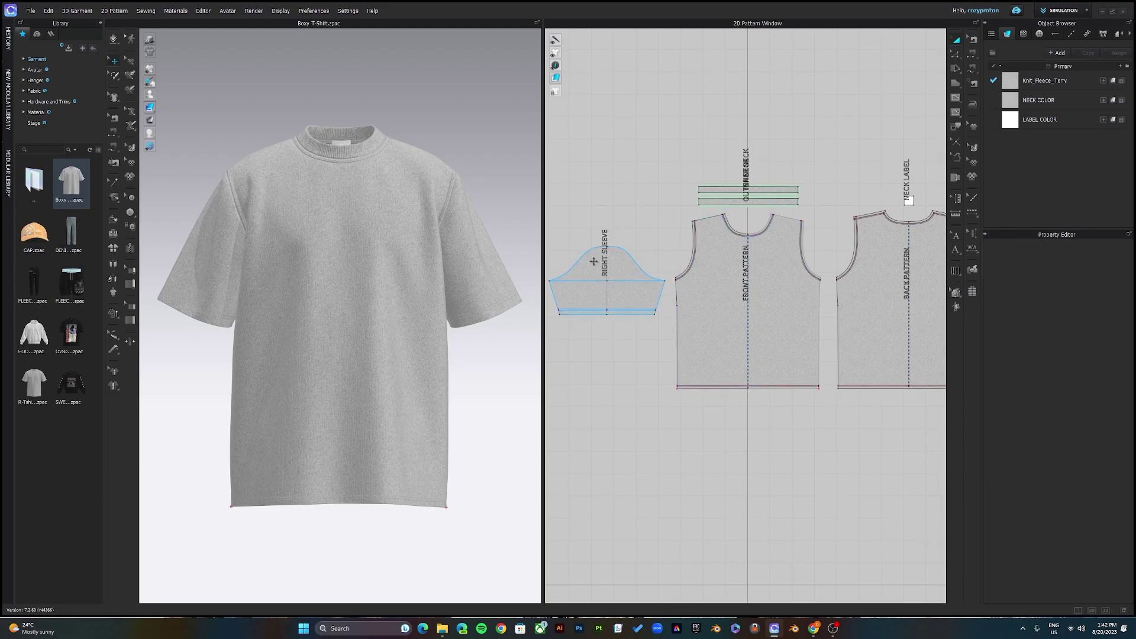
scroll(594, 262, "up", 6)
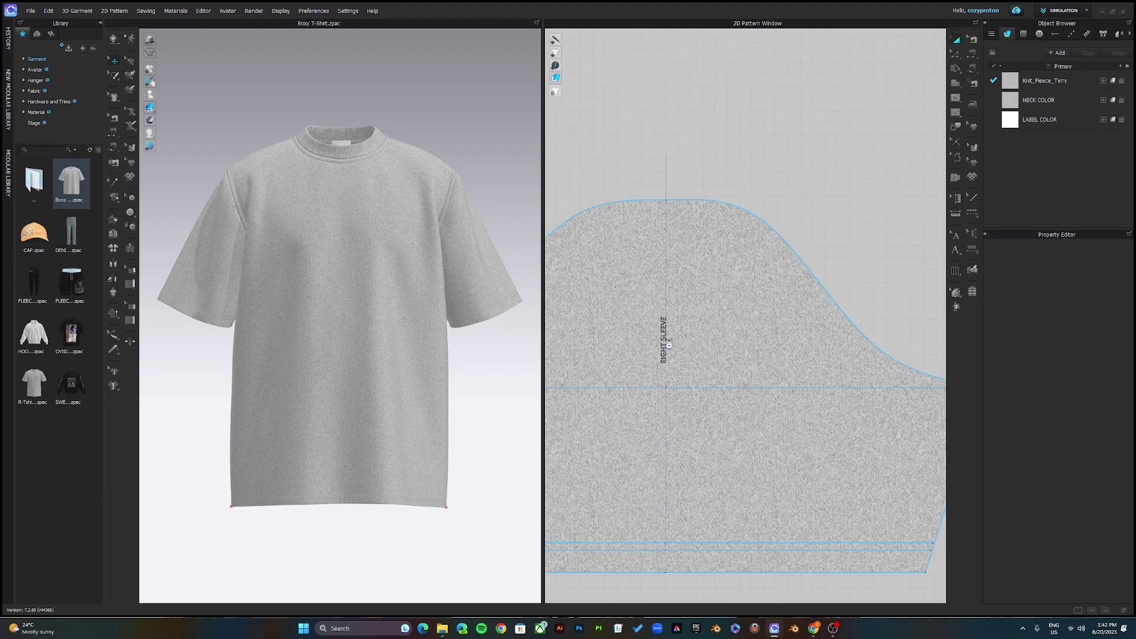
scroll(669, 343, "up", 3)
scroll(671, 363, "down", 8)
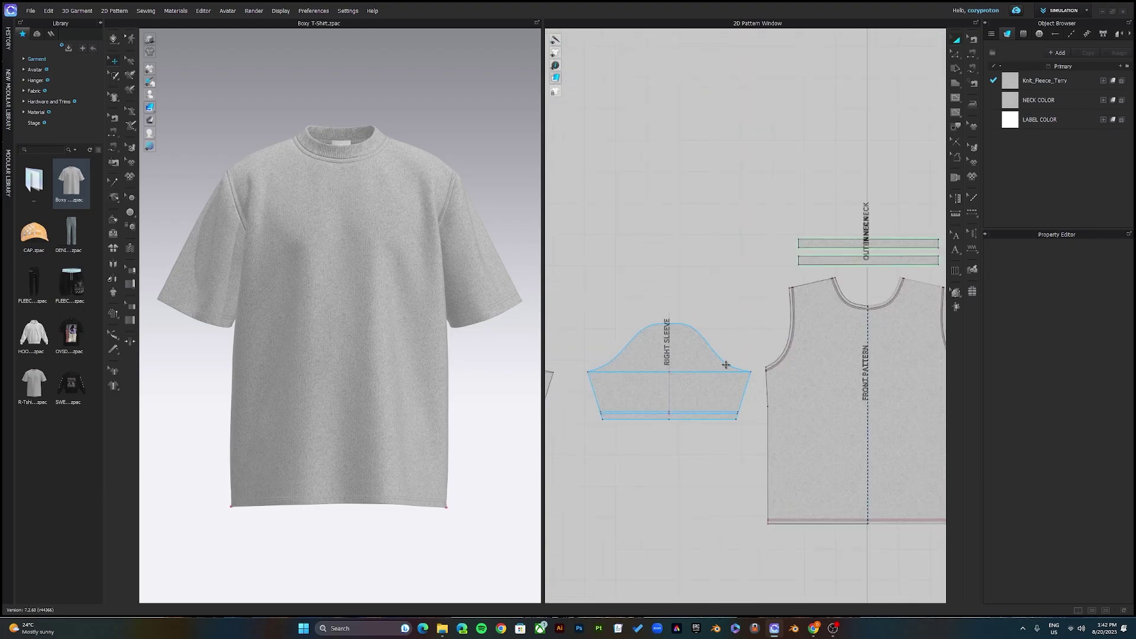
scroll(838, 373, "down", 6)
scroll(845, 354, "up", 4)
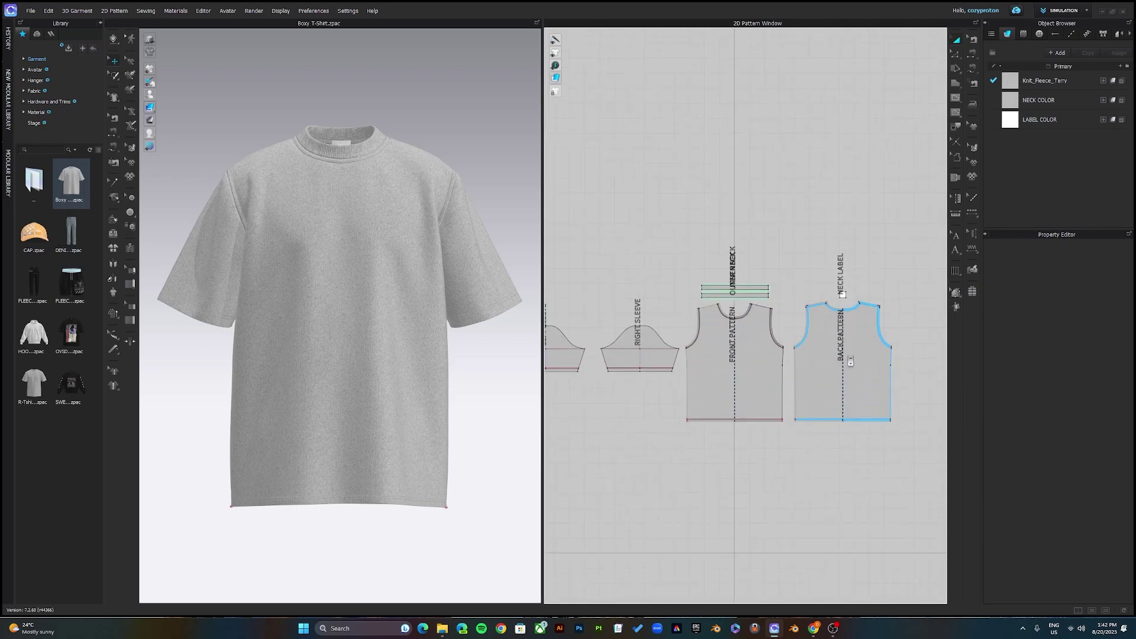
scroll(672, 338, "up", 2)
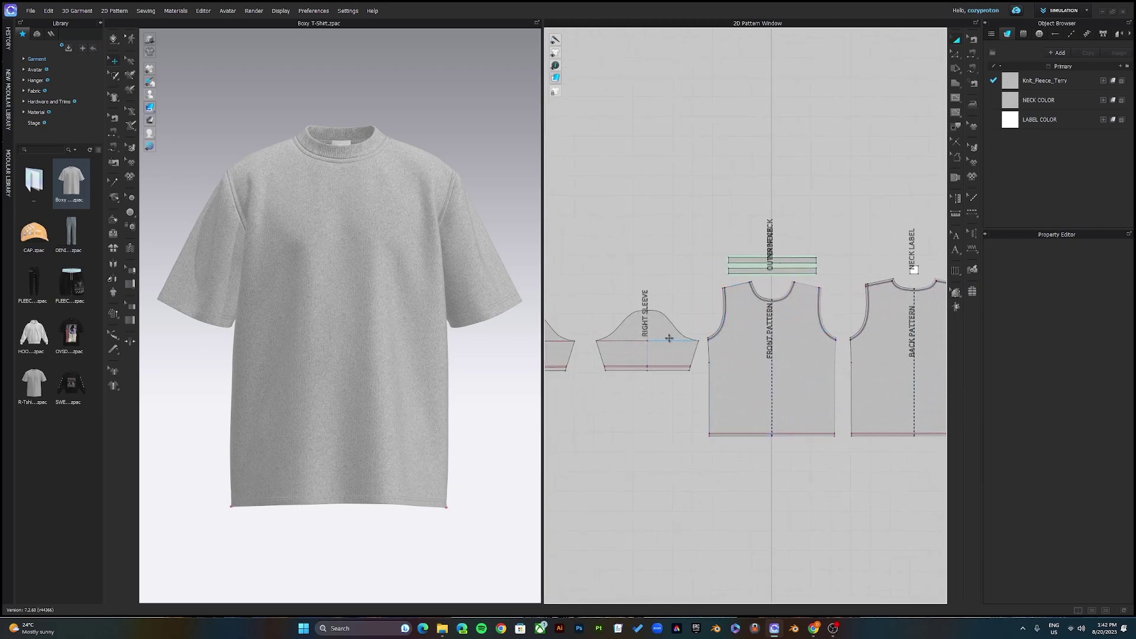
middle_click_drag(671, 338, 766, 341)
left_click(621, 335)
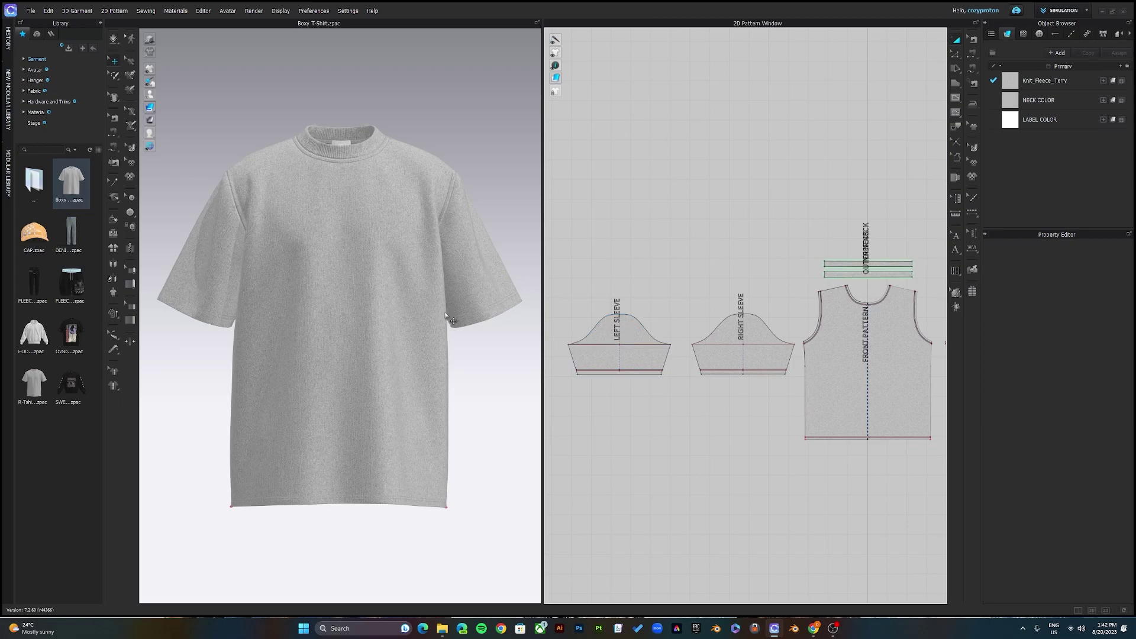
Inspect the boxy T-shirt in the 3D view from an angle and from the front.
right_click_drag(456, 289, 370, 282)
key("2")
scroll(378, 323, "down", 2)
scroll(378, 322, "up", 2)
scroll(377, 322, "down", 3)
scroll(378, 322, "up", 3)
scroll(378, 323, "down", 1)
scroll(377, 322, "up", 2)
scroll(378, 322, "down", 2)
scroll(377, 323, "up", 3)
scroll(378, 322, "down", 3)
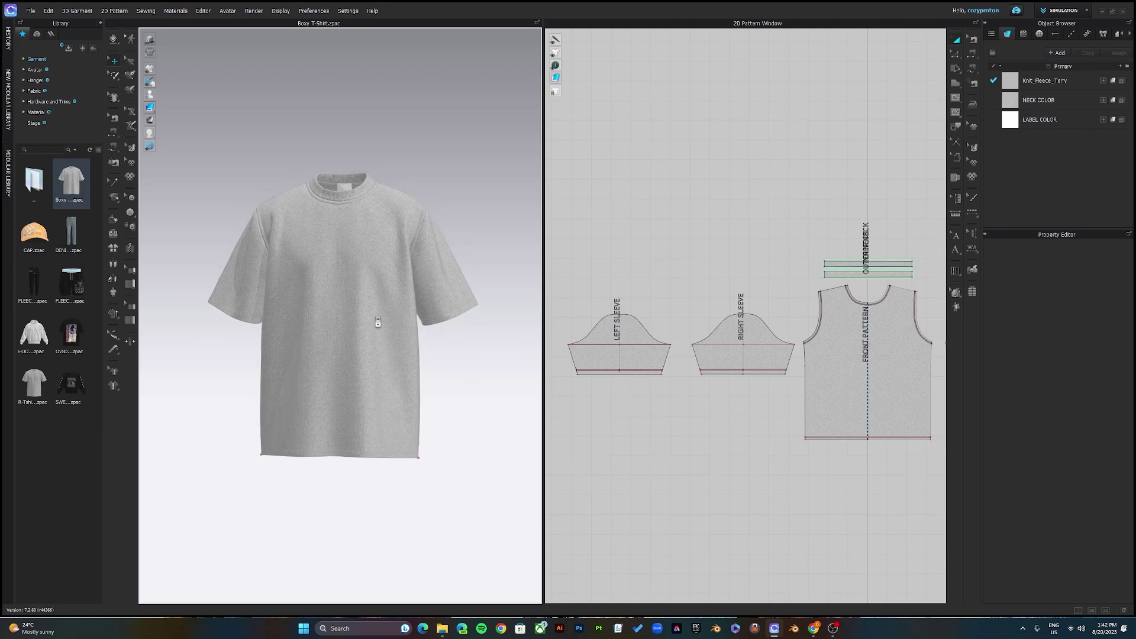
right_click_drag(455, 300, 413, 316)
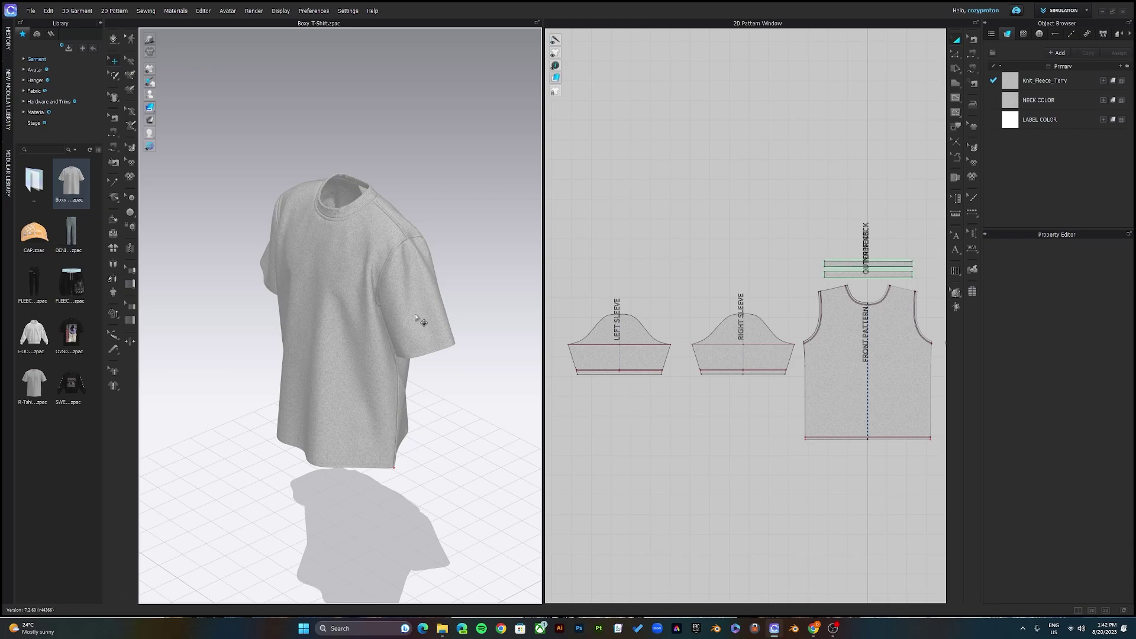
key("2")
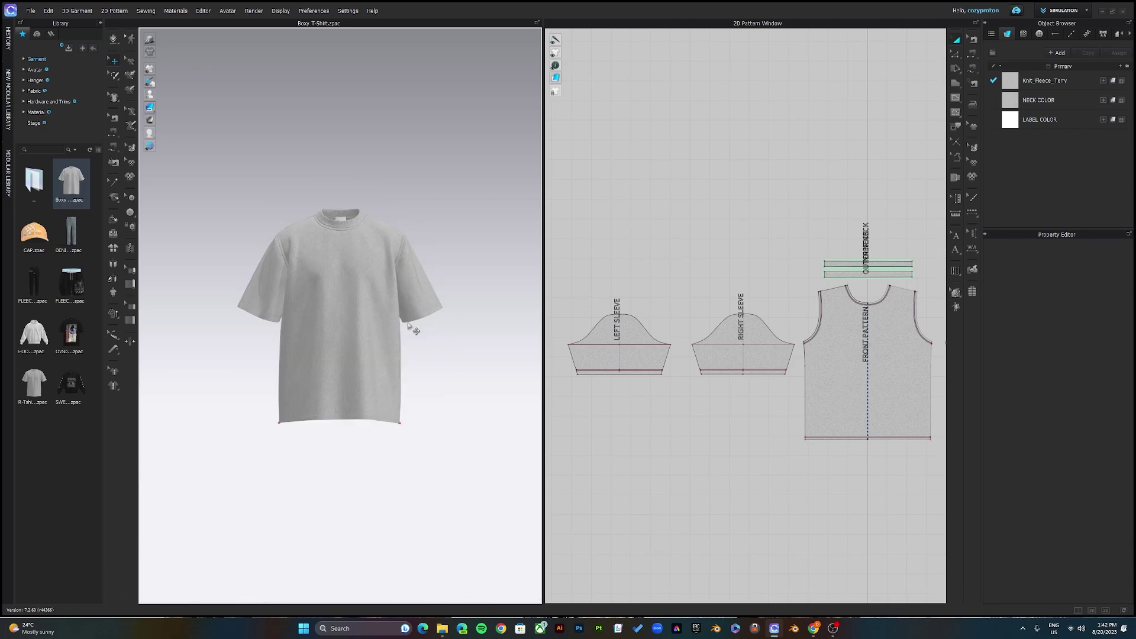
scroll(410, 329, "up", 5)
scroll(411, 329, "up", 2)
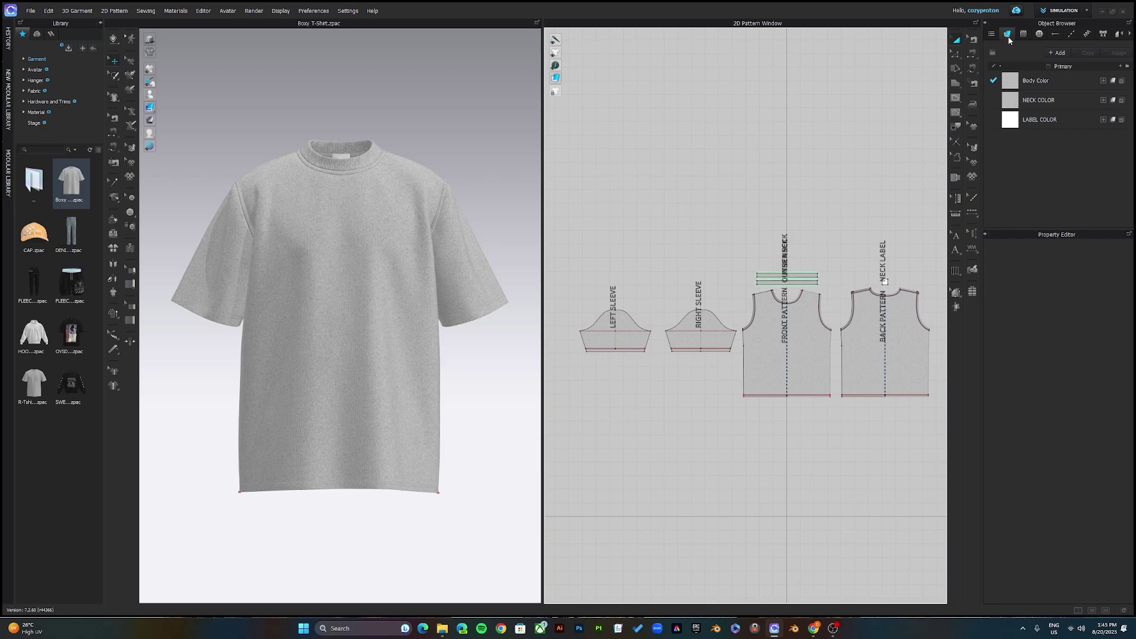
Hide the Overlay-blended speckle layer in the Body Color fabric's texture, leaving the FCL1-PSK002-00_DIFFUSE layer on, and close the texture editor.
left_click(1042, 81)
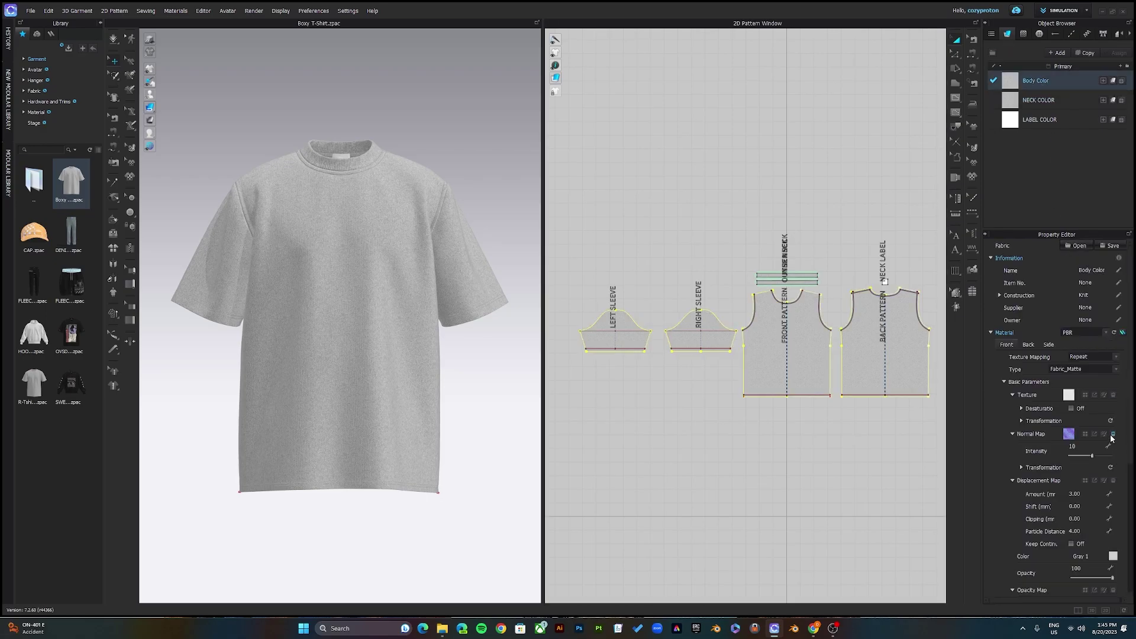
left_click(1104, 395)
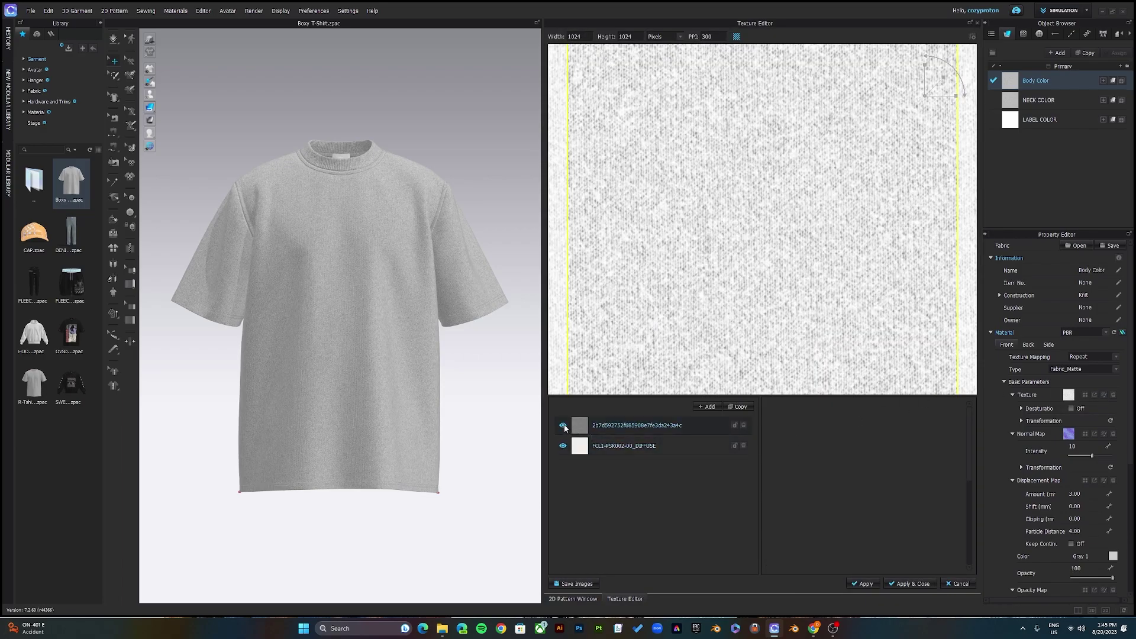
left_click(563, 426)
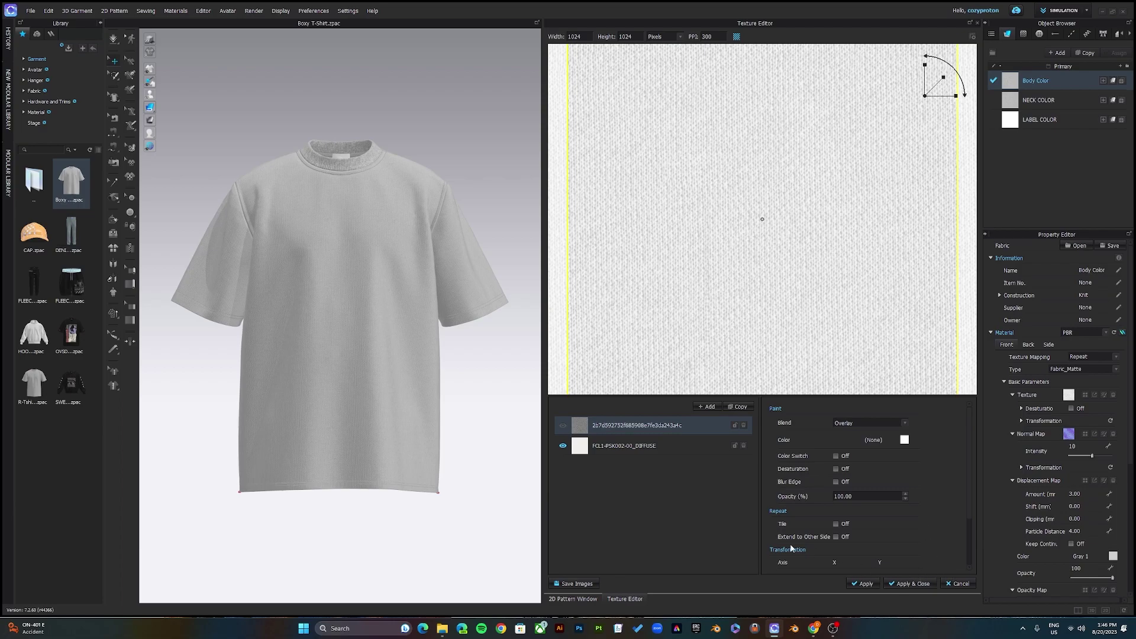
left_click(977, 23)
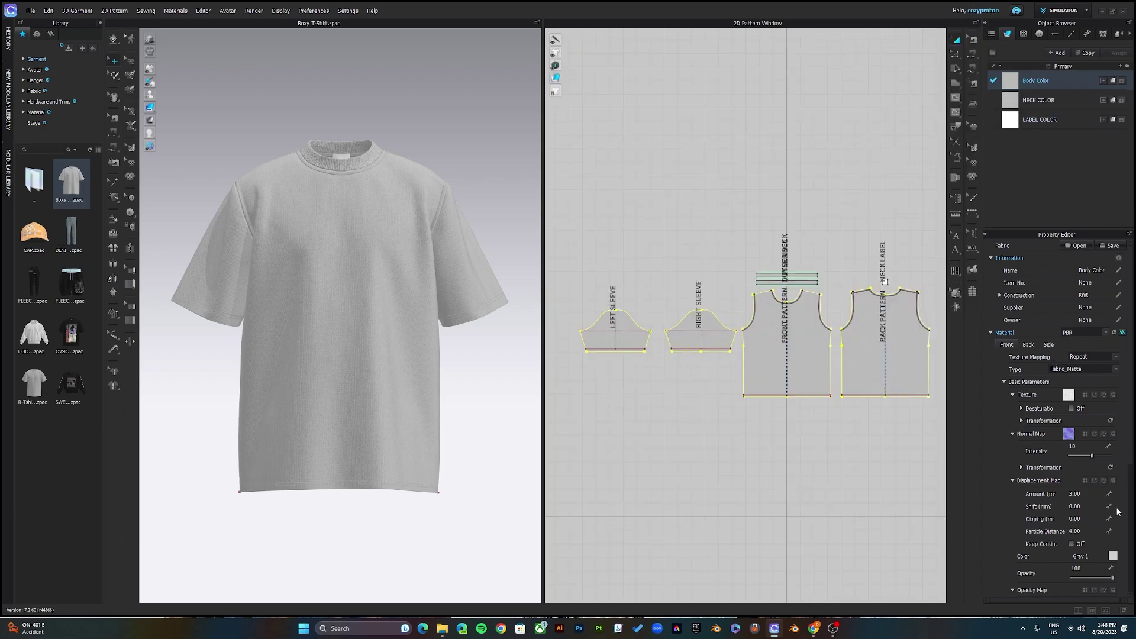
Set the Body Color fabric's colour to black (#000000).
left_click(1114, 558)
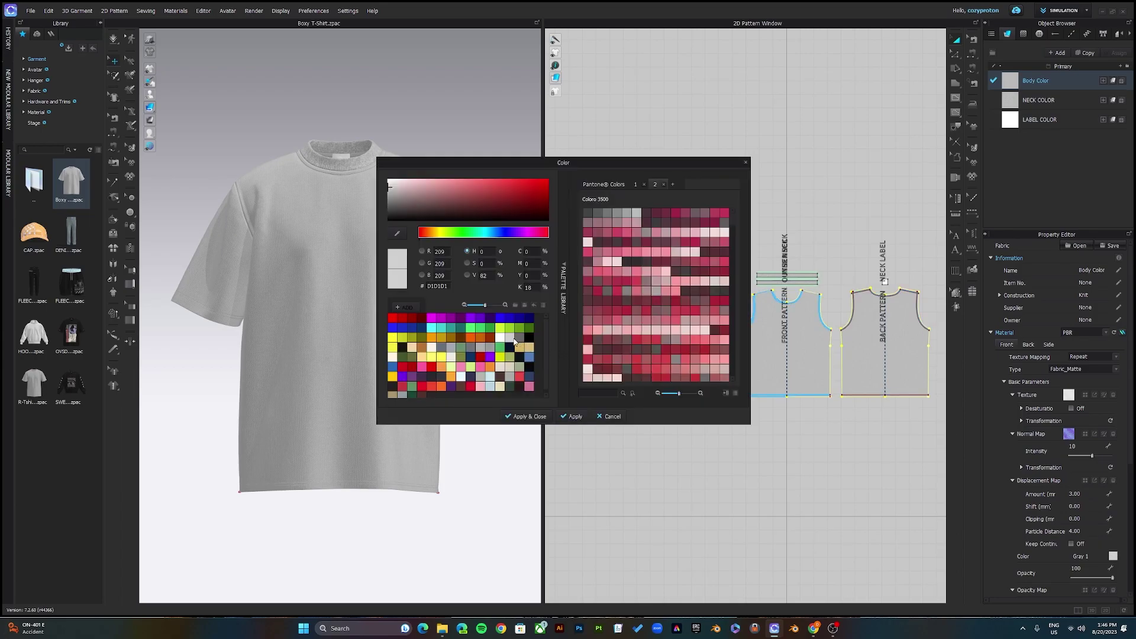
left_click(523, 340)
left_click(510, 338)
left_click(528, 338)
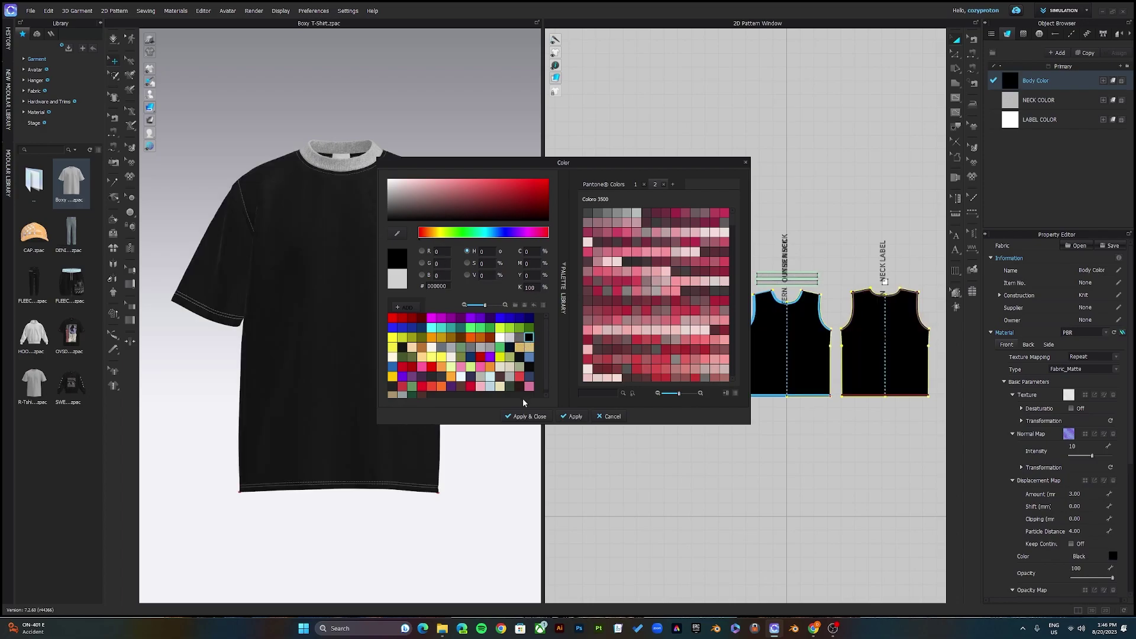
left_click(516, 417)
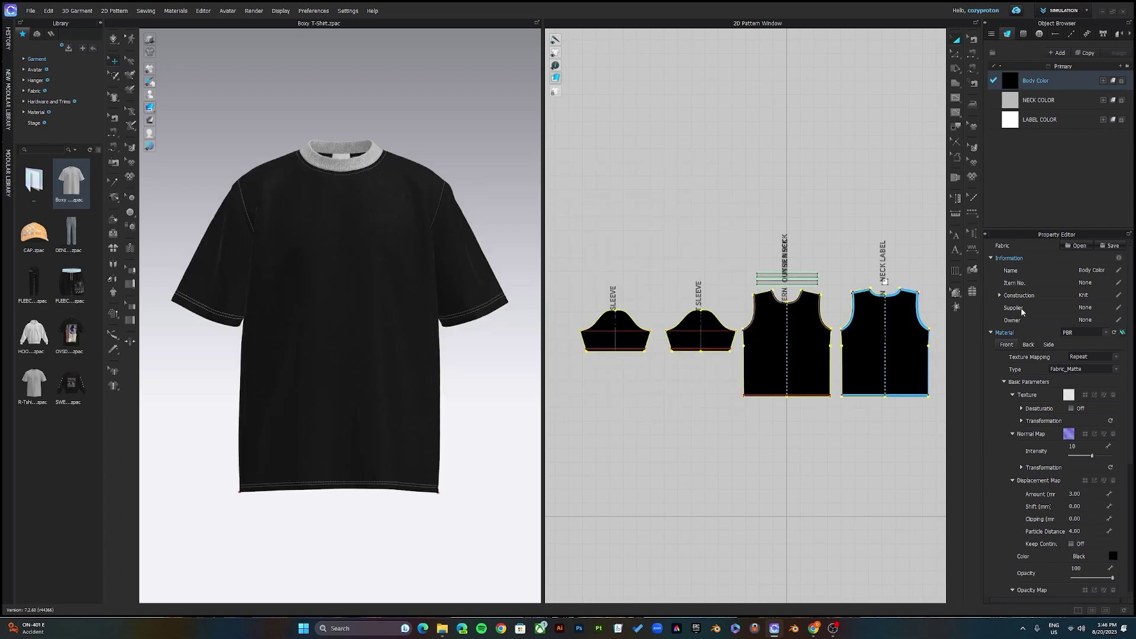
Hide the Overlay-blended speckle layer in the NECK COLOR fabric's texture, keeping Grey_Rib_COL visible, and close the texture editor.
left_click(1035, 101)
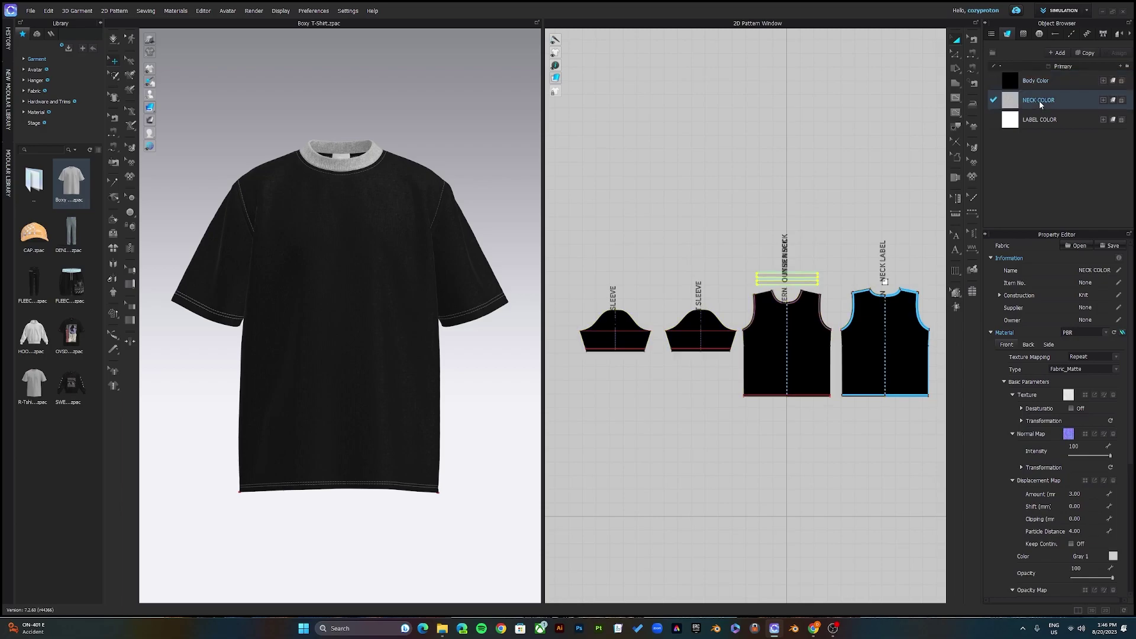
left_click(1104, 395)
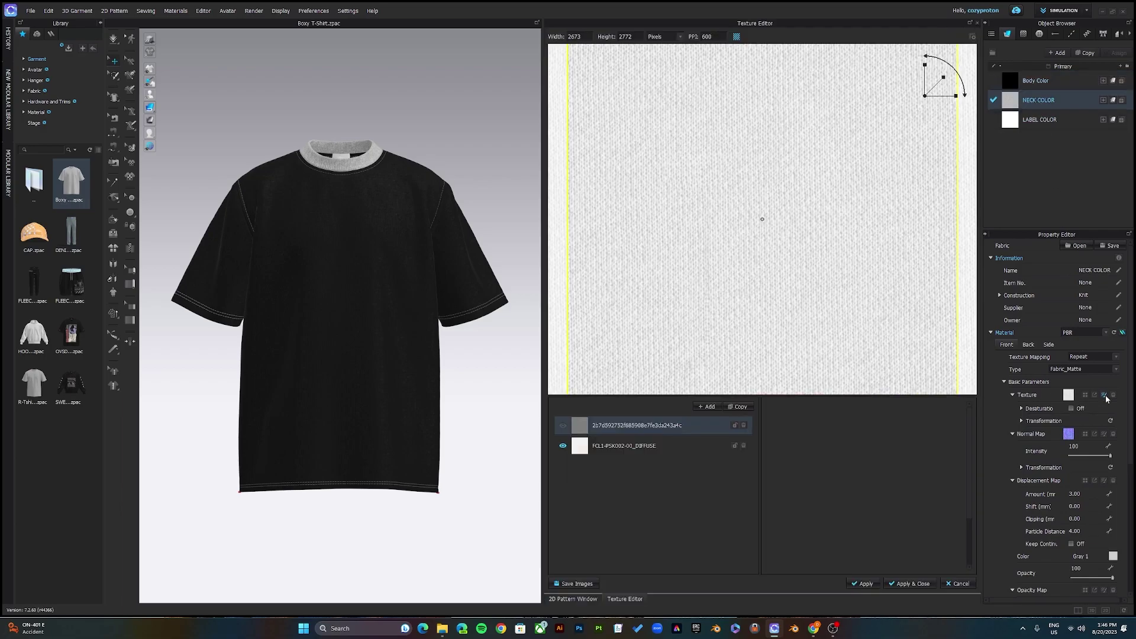
left_click(563, 426)
left_click(563, 426)
left_click(627, 426)
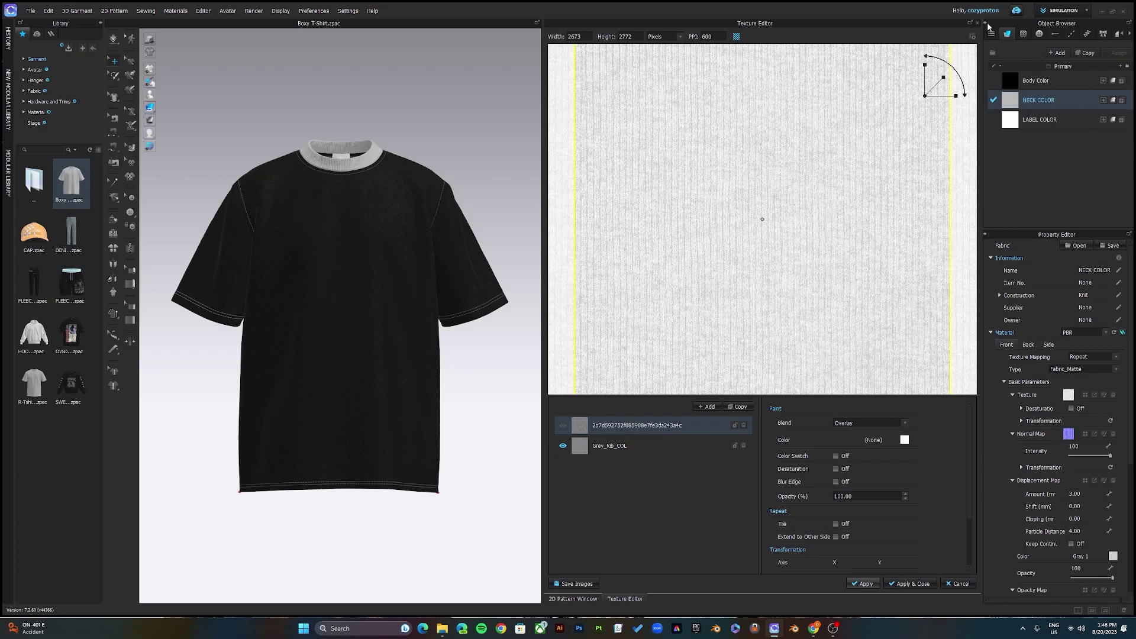
key("Escape")
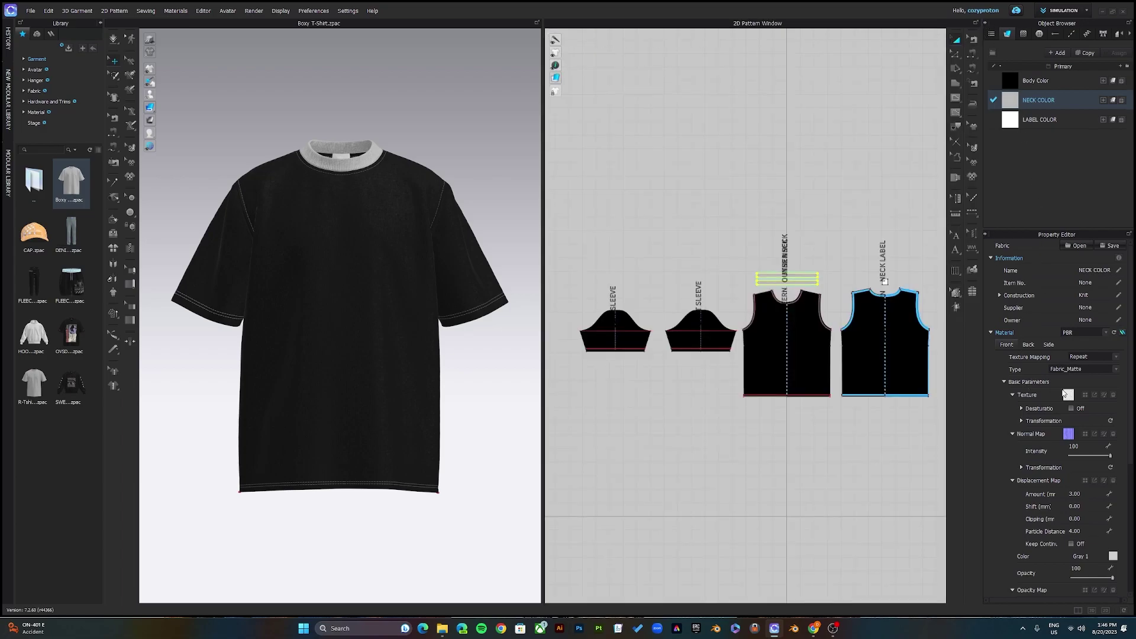
Set the NECK COLOR fabric's colour to black to match the body.
left_click(1113, 556)
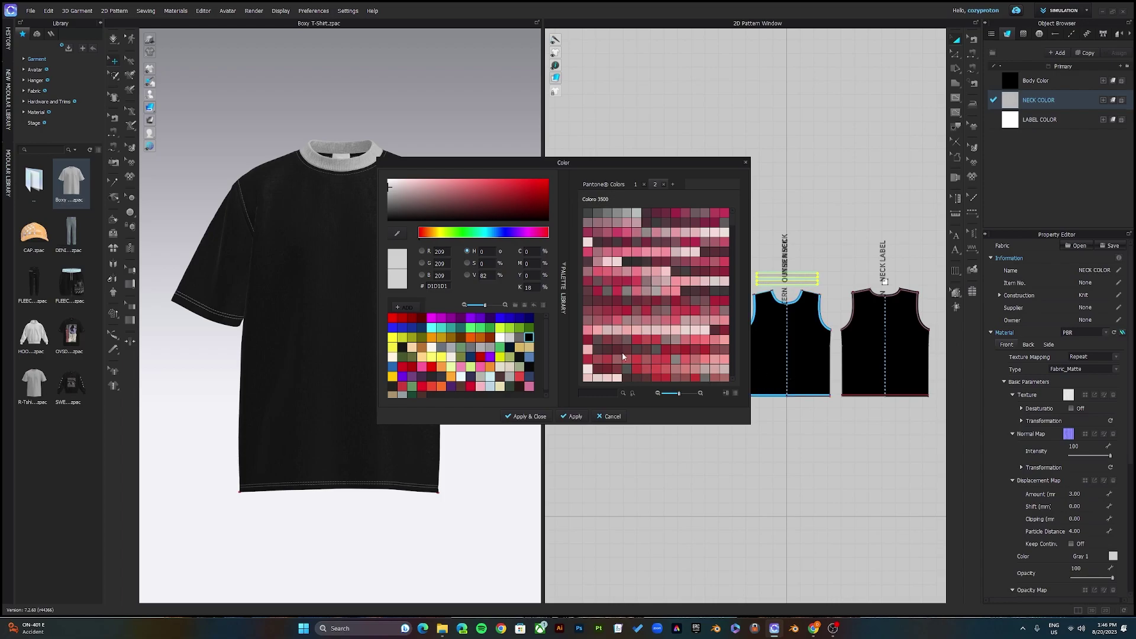
left_click(529, 339)
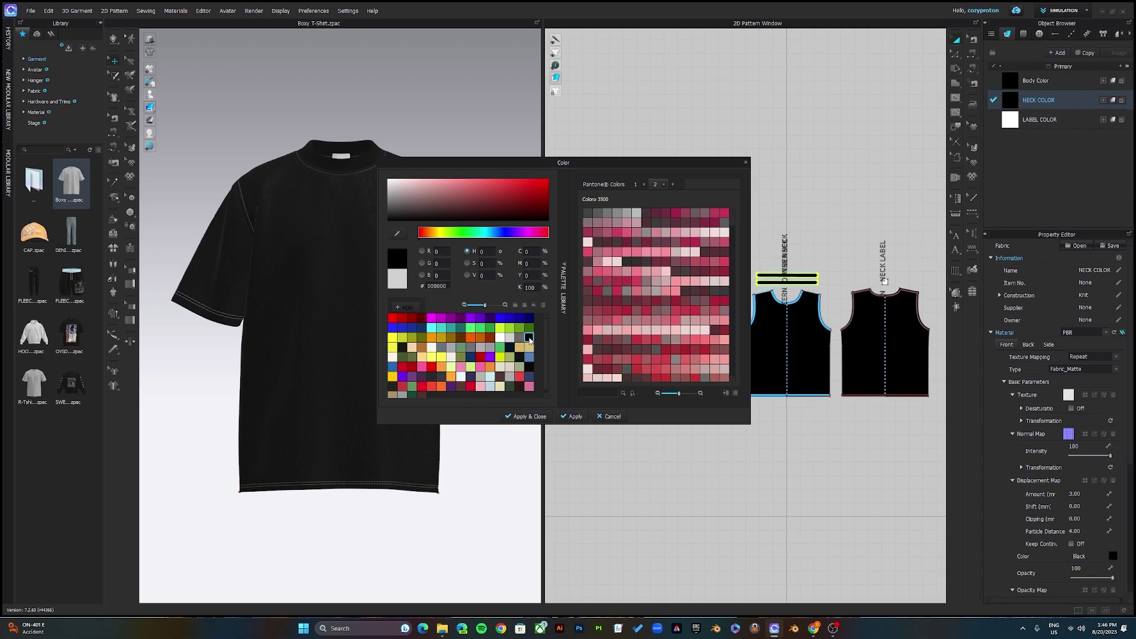
left_click(539, 418)
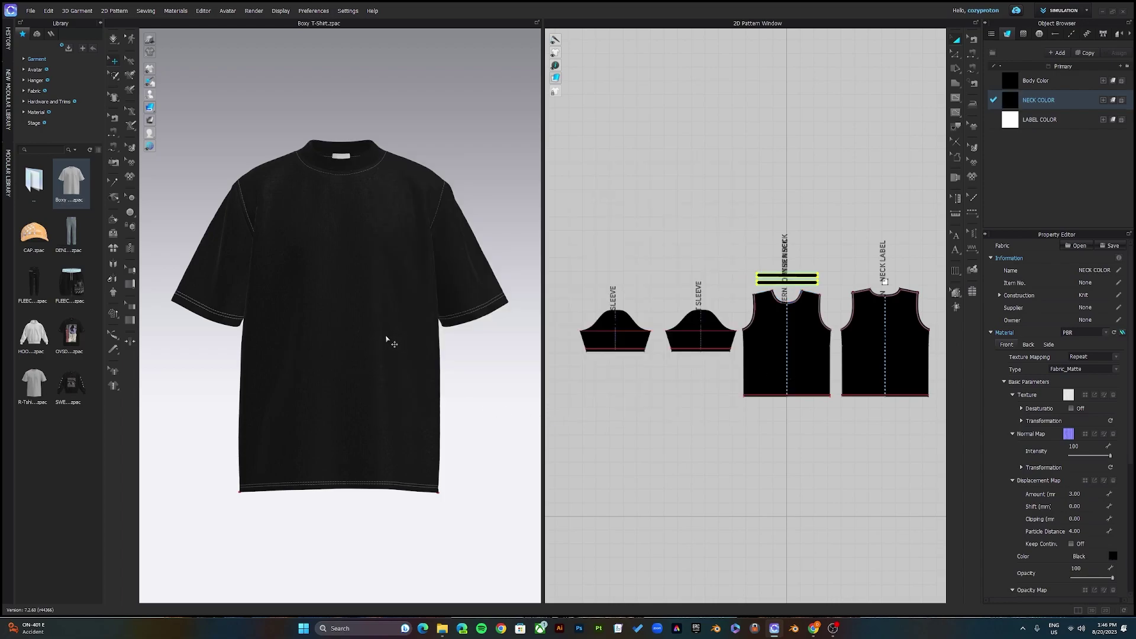
Set the TOPSTITCH COLOR material's colour to near-black #171717 and return the garment to its front view.
right_click_drag(236, 307, 320, 334)
scroll(324, 305, "up", 6)
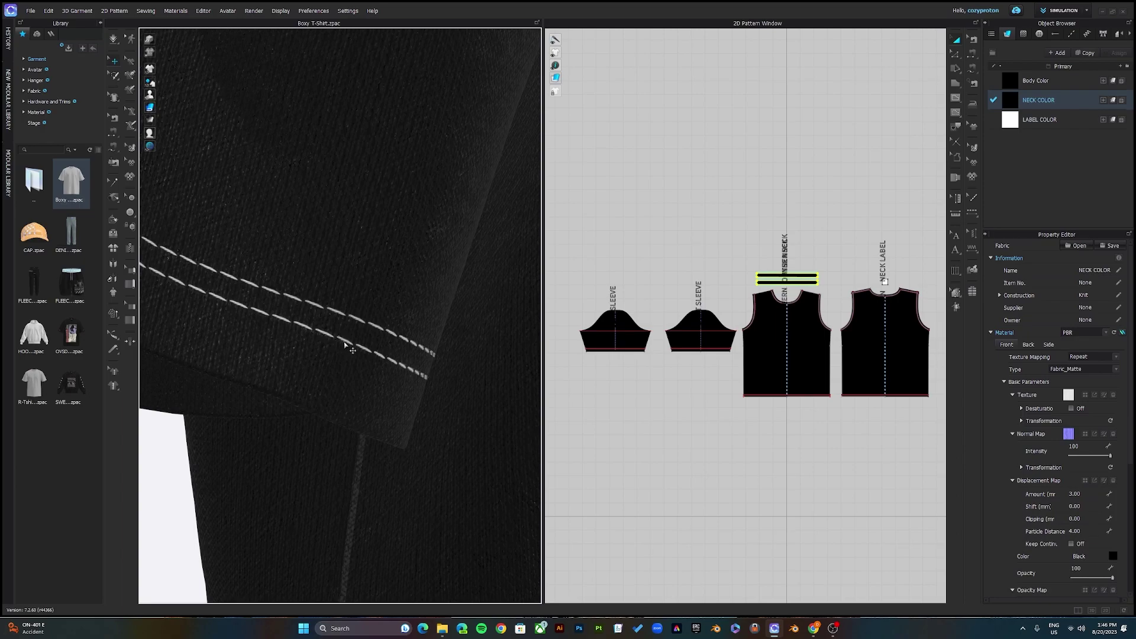
right_click_drag(414, 348, 487, 193)
scroll(486, 194, "down", 5)
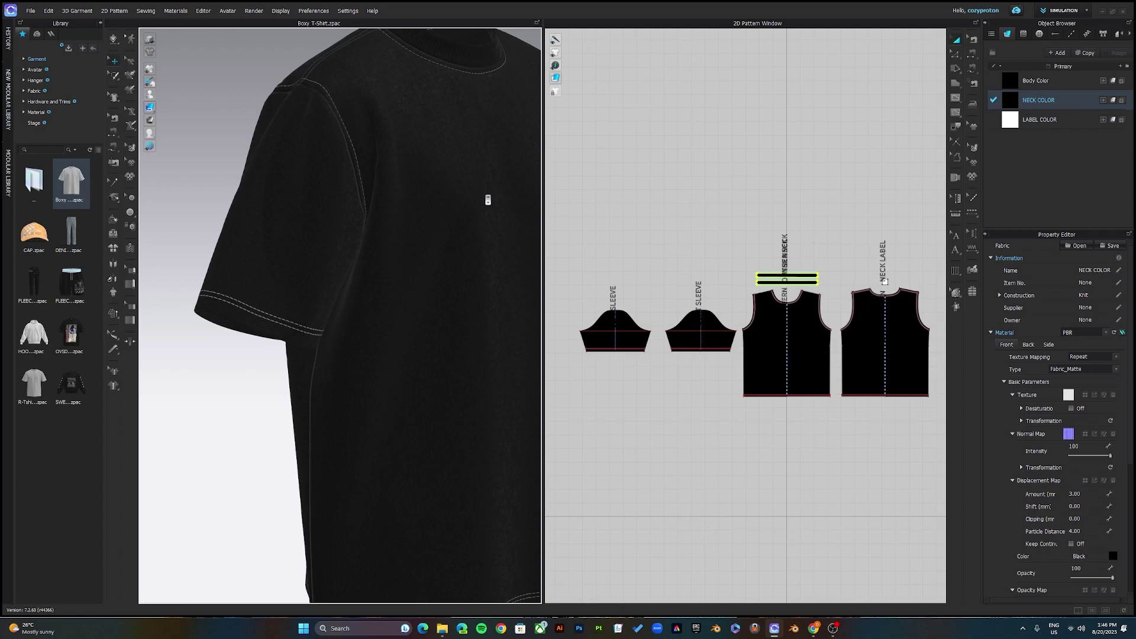
left_click(1074, 37)
left_click(1042, 91)
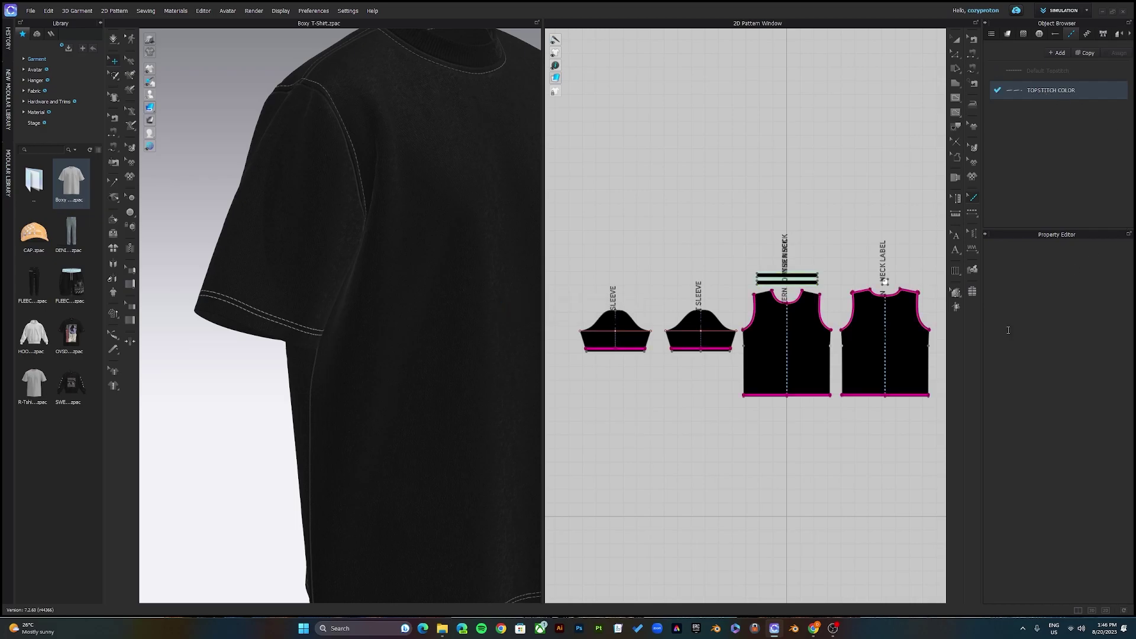
scroll(1063, 477, "down", 3)
left_click(1114, 473)
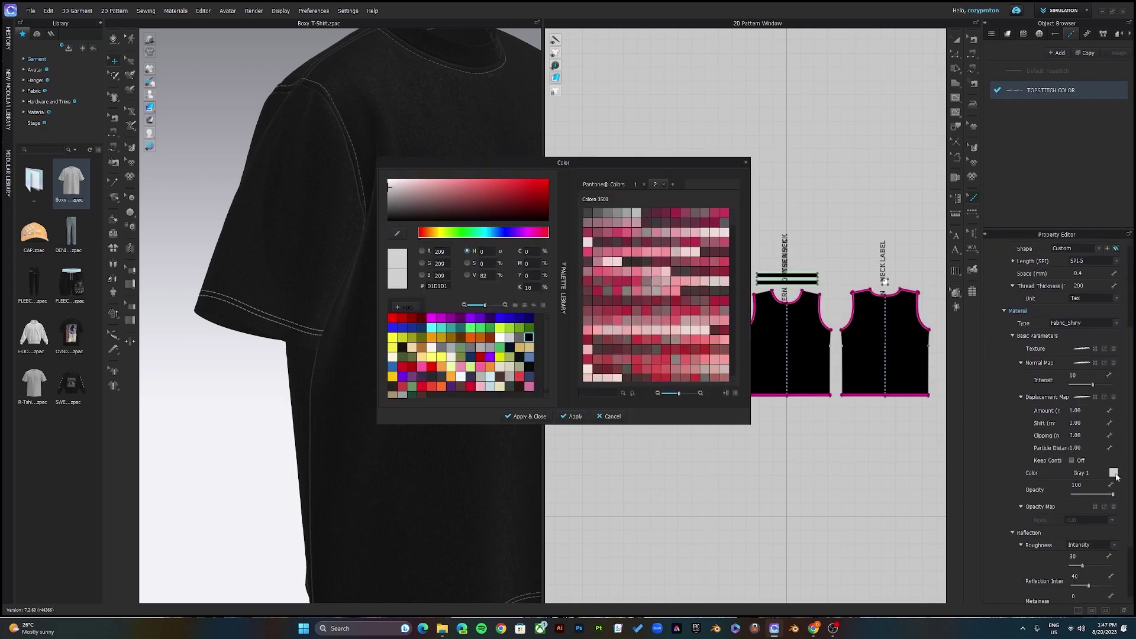
left_click(527, 338)
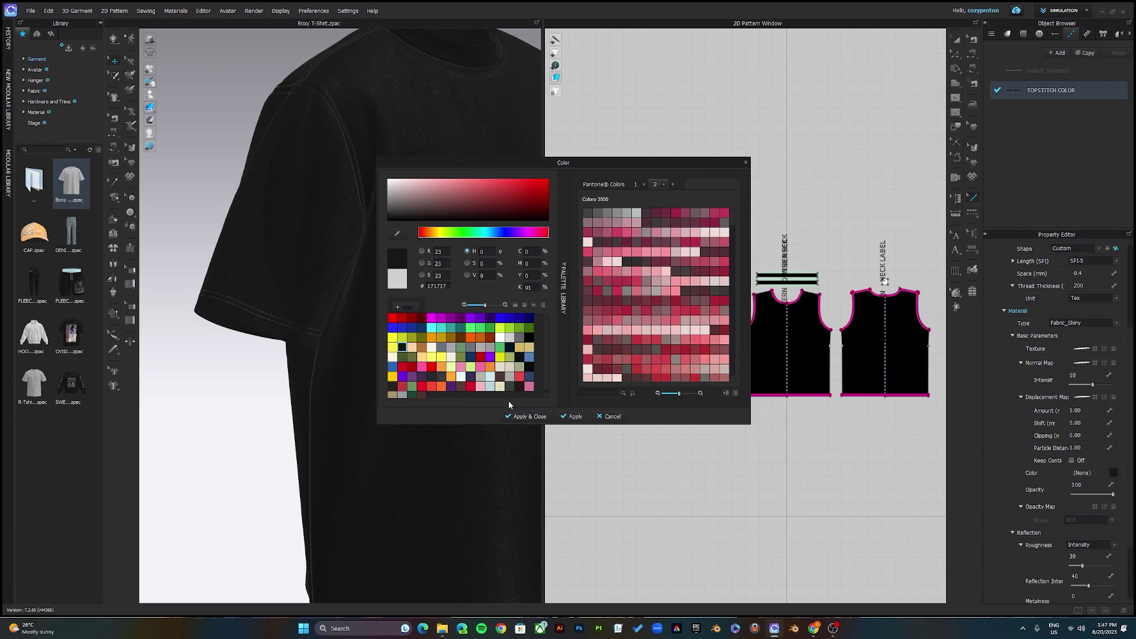
left_click(524, 416)
key("2")
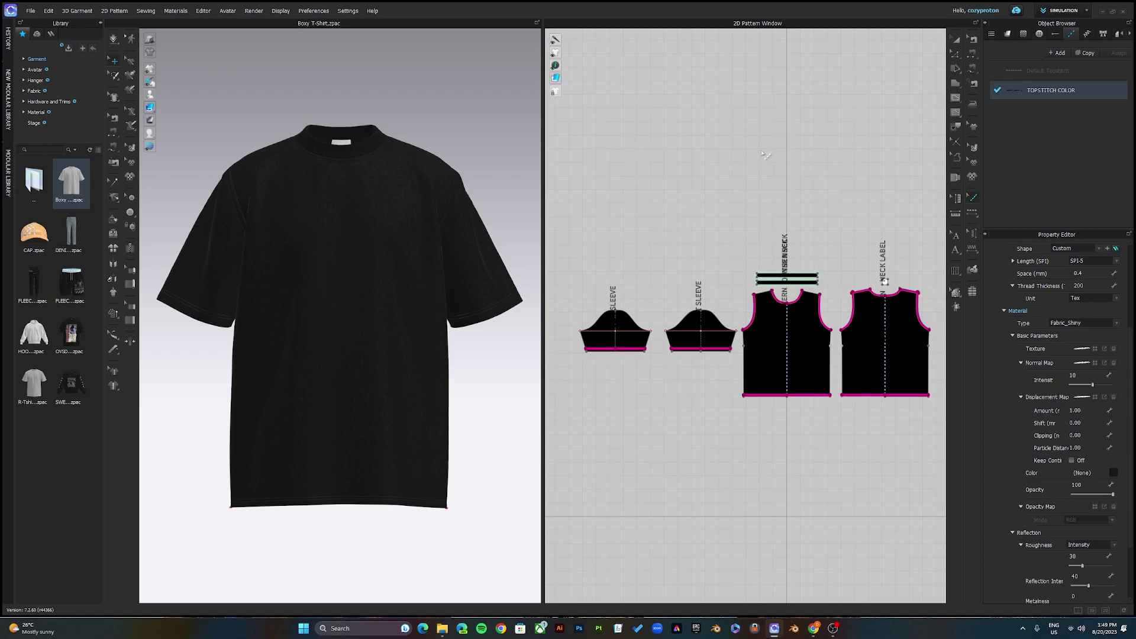
Add the Demon Inside and True Timeless freepik artworks from the dznrstudio files folder to the garment's graphics list.
left_click(1023, 36)
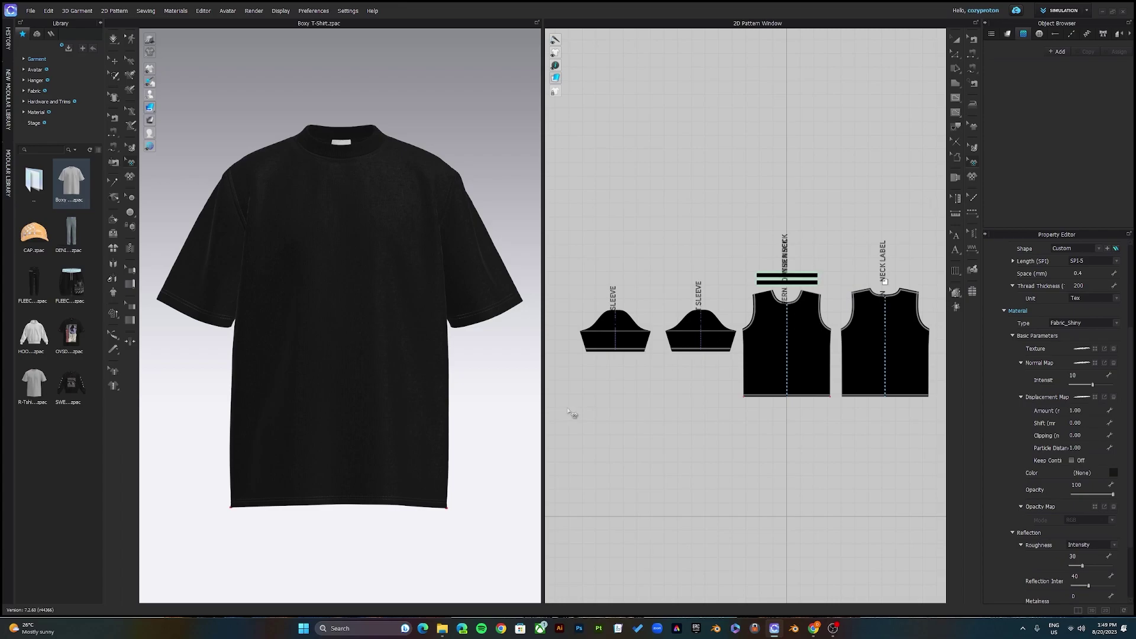
left_click(442, 628)
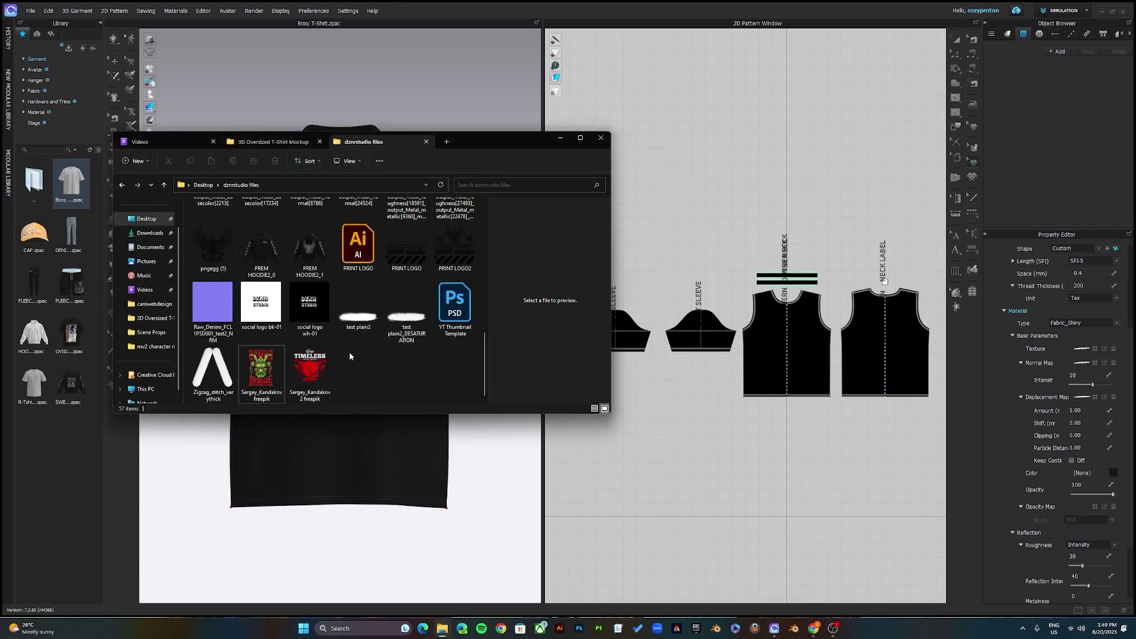
left_click(313, 367)
left_click(265, 379, "ctrl")
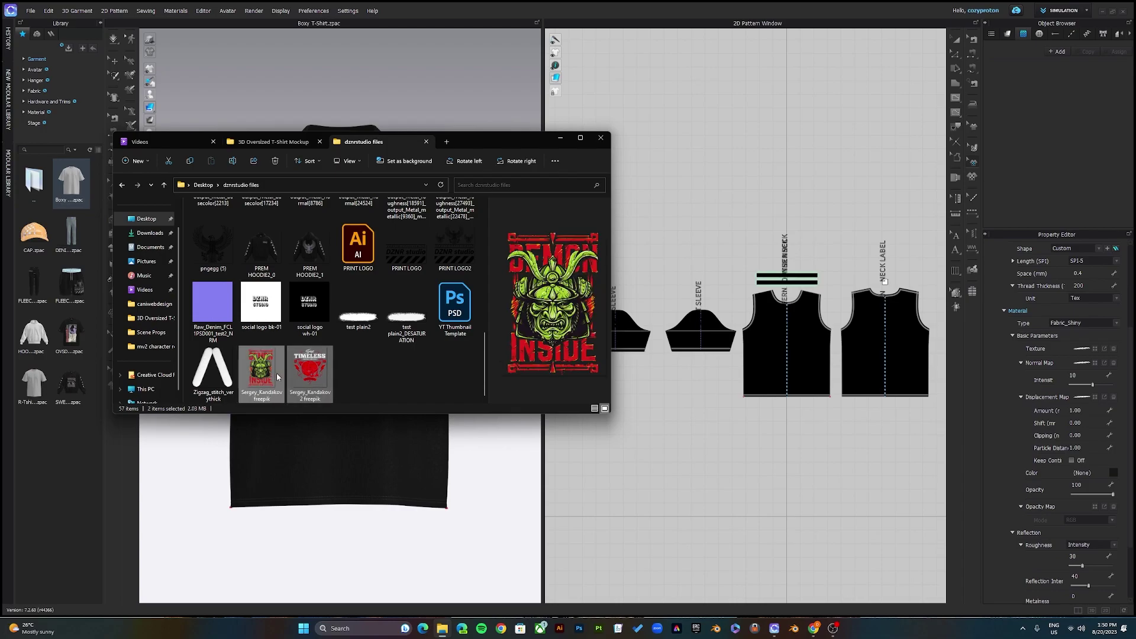
left_click_drag(265, 377, 1036, 106)
Add the PRINT LOGO, pngegg (5) and PRINT LOGO2 images to the graphics list and put the file window away.
left_click_drag(406, 251, 1042, 130)
scroll(364, 325, "up", 10)
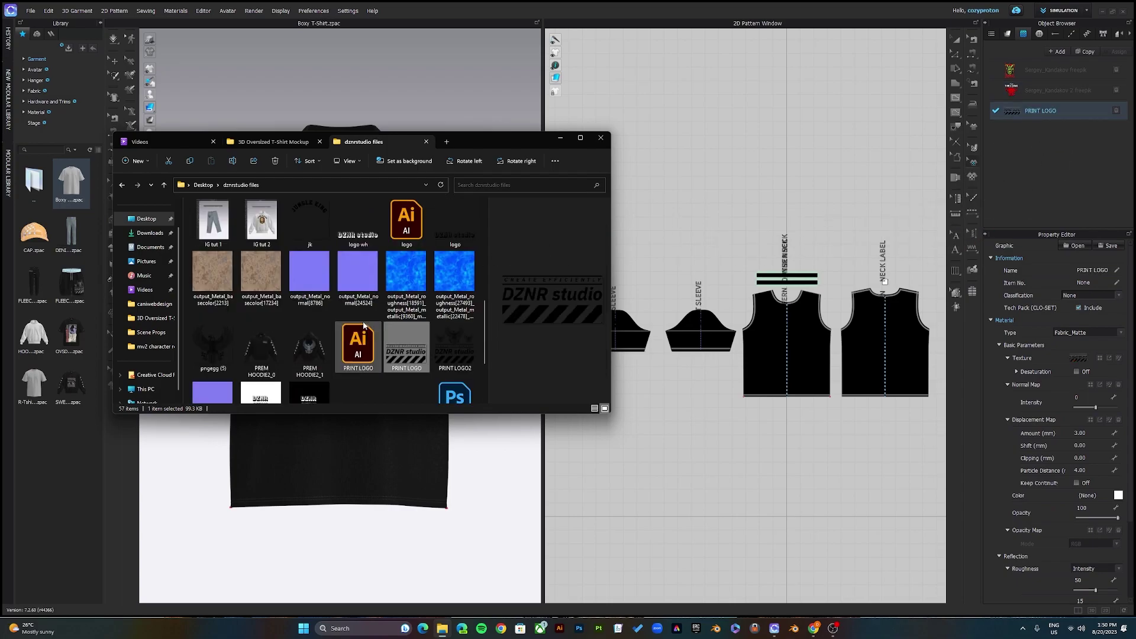
scroll(396, 305, "down", 10)
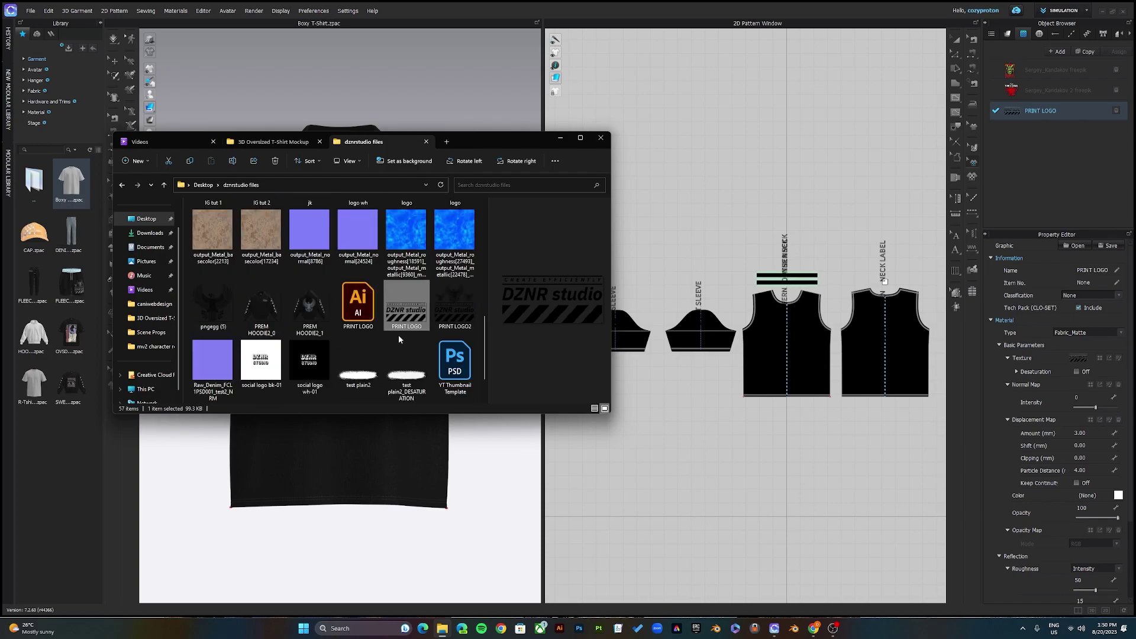
scroll(399, 334, "down", 1)
left_click_drag(213, 245, 1042, 172)
left_click_drag(455, 246, 1039, 177)
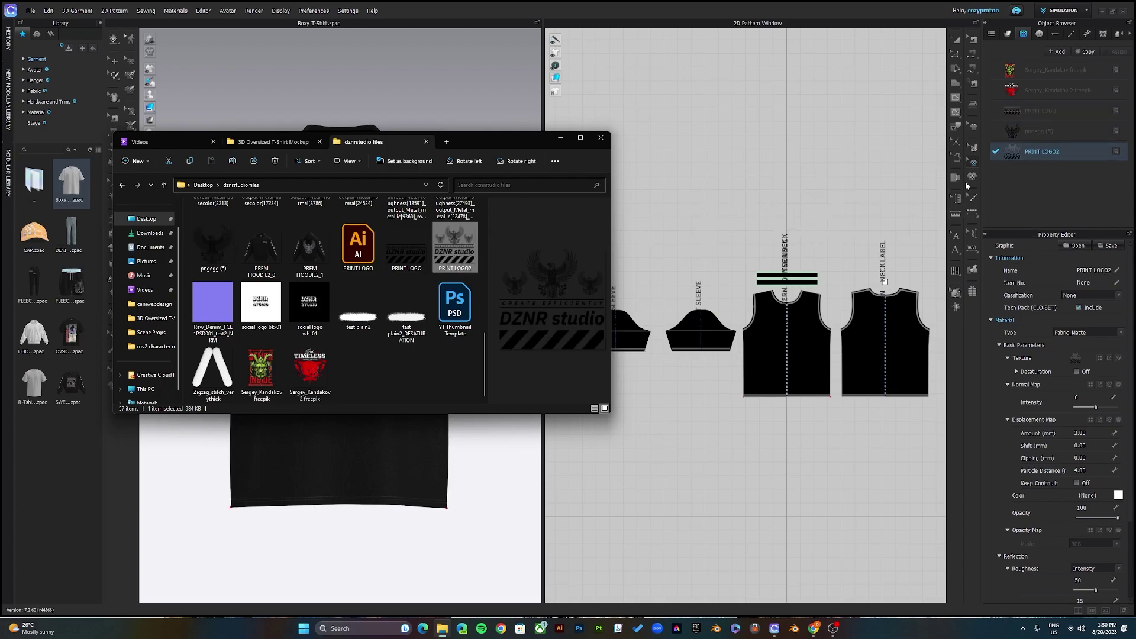
left_click(560, 139)
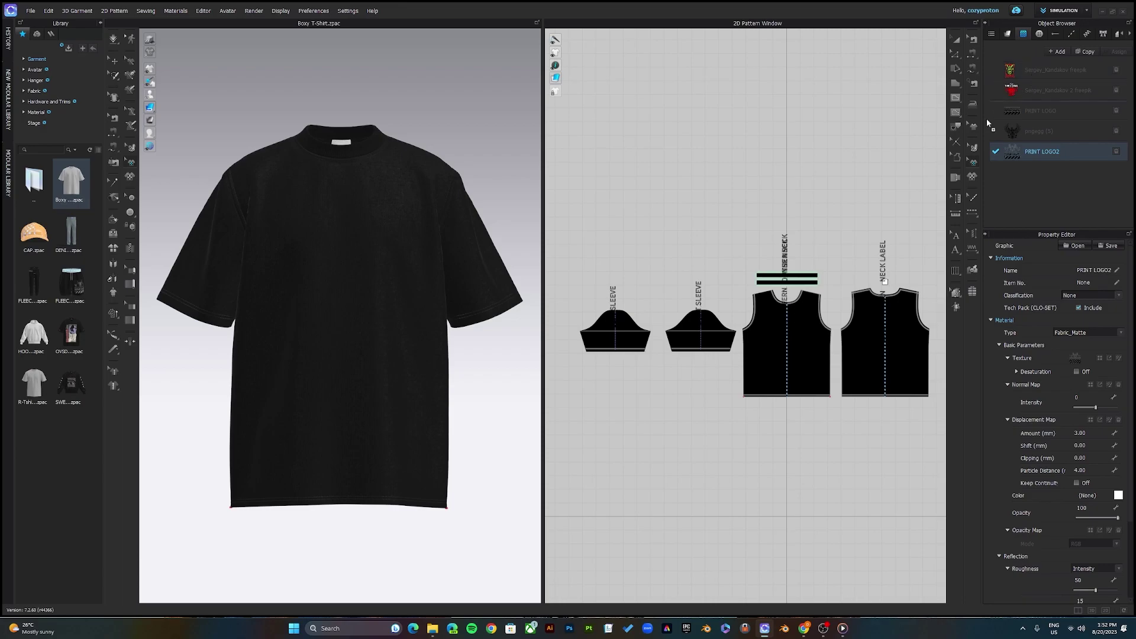
Place the Demon Inside graphic on the vertical centre line of the front body pattern.
left_click(786, 336)
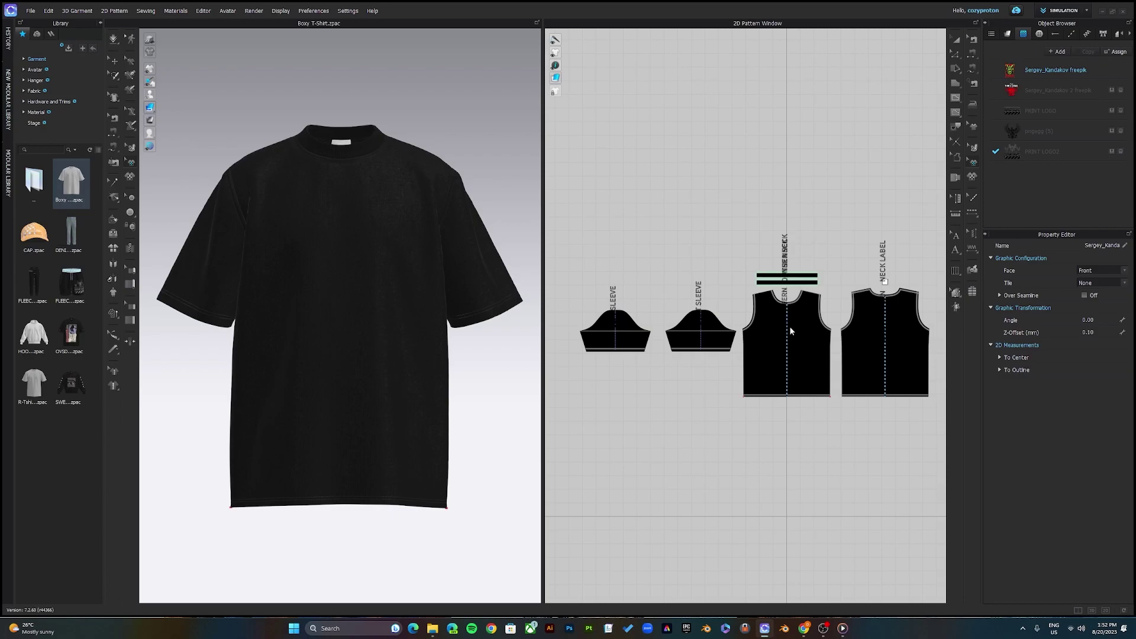
left_click(789, 329)
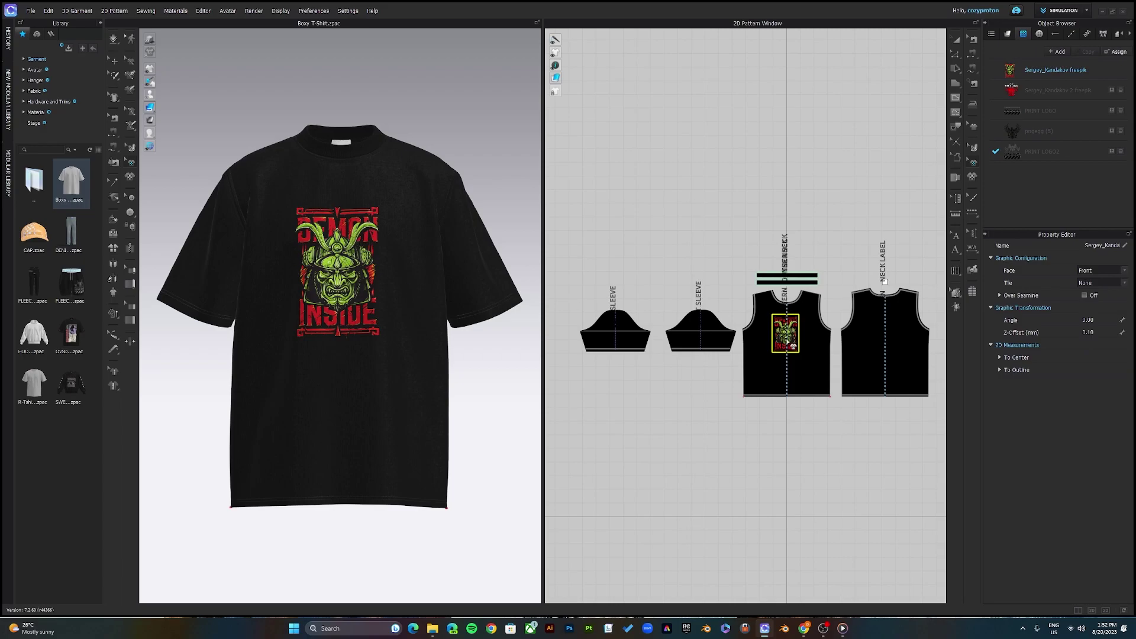
scroll(795, 337, "up", 5)
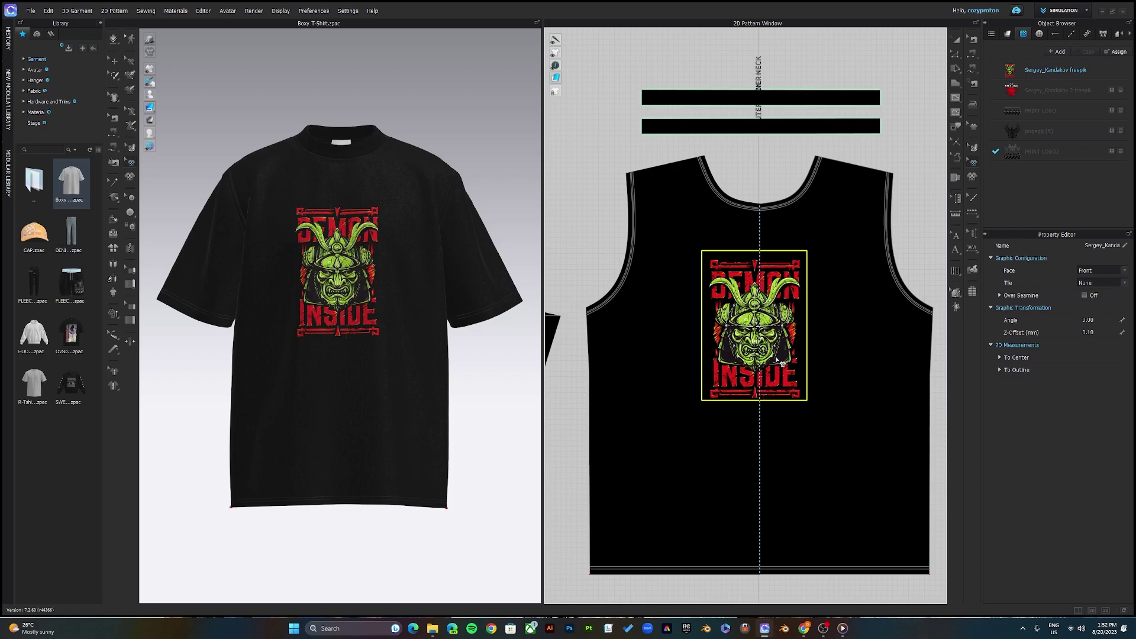
scroll(779, 341, "up", 3)
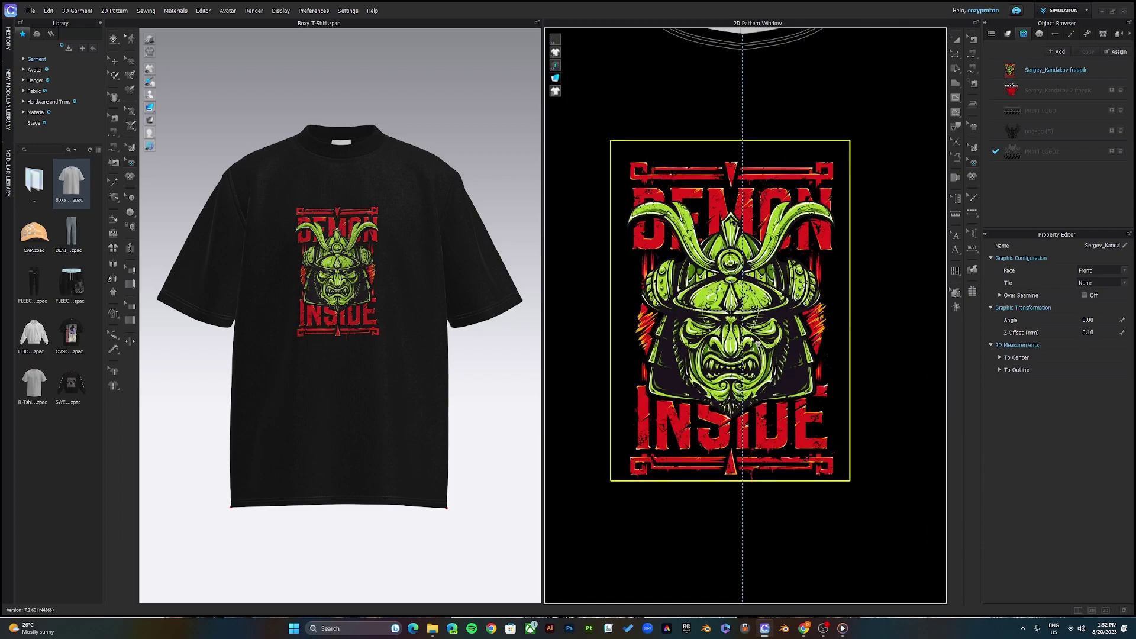
Enlarge the Demon Inside graphic to cover most of the front body's width and position it slightly lower on the chest.
scroll(744, 296, "up", 5)
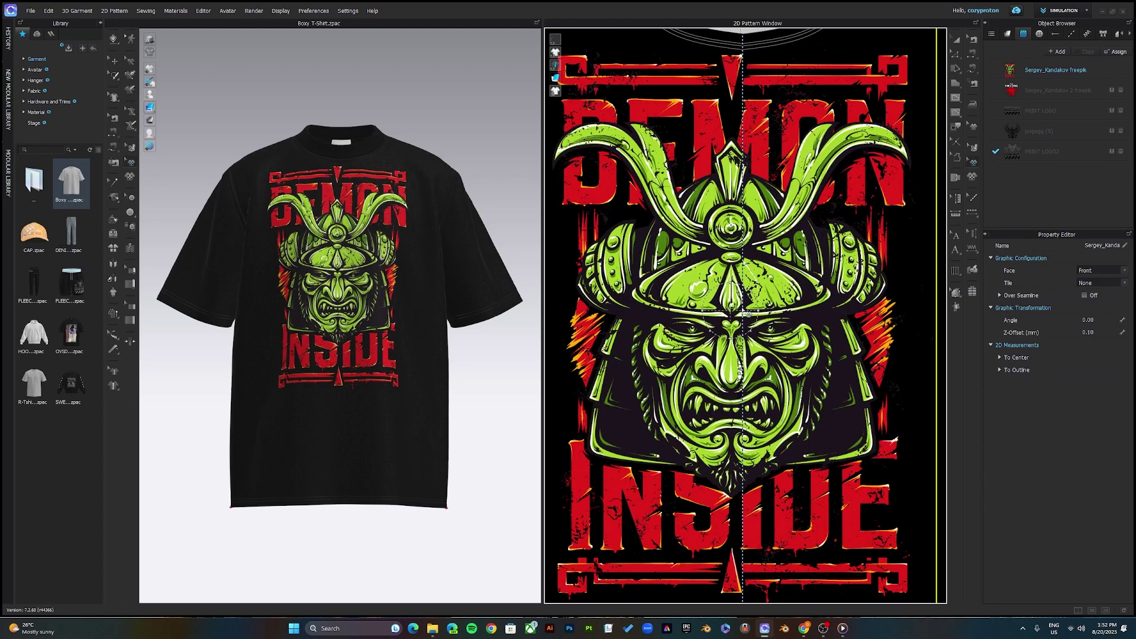
left_click_drag(737, 312, 739, 390)
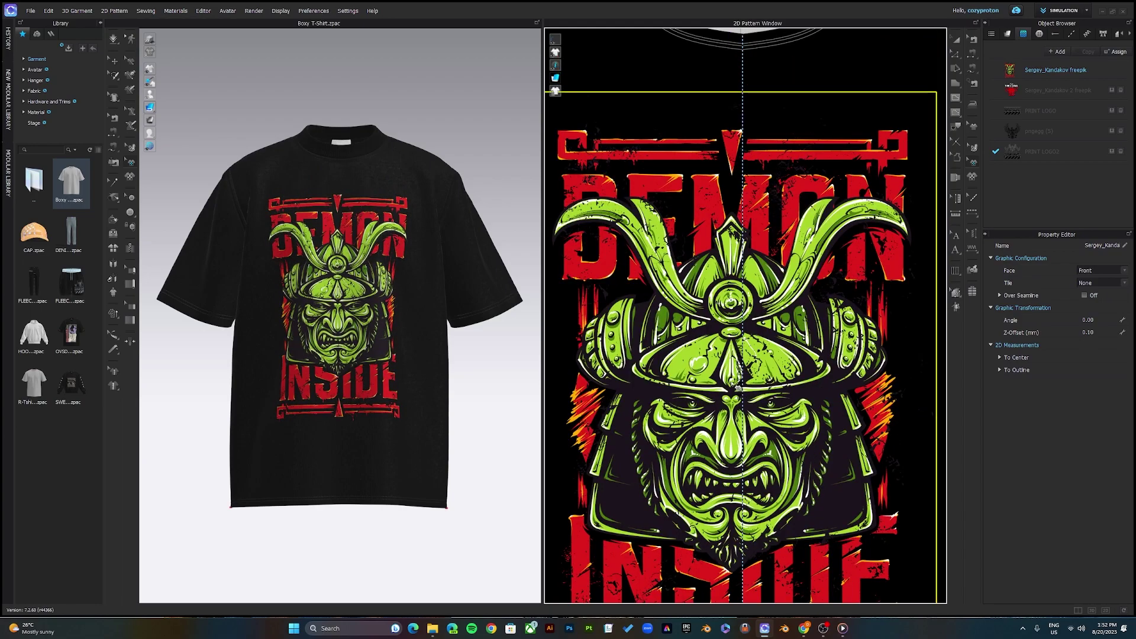
scroll(736, 385, "down", 6)
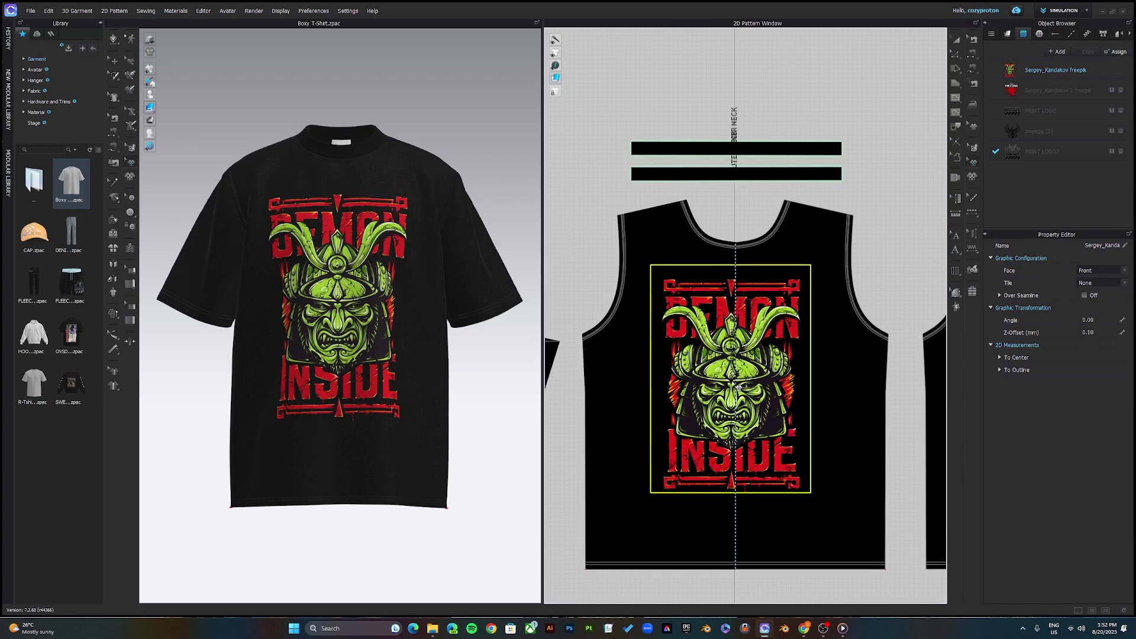
left_click(749, 399)
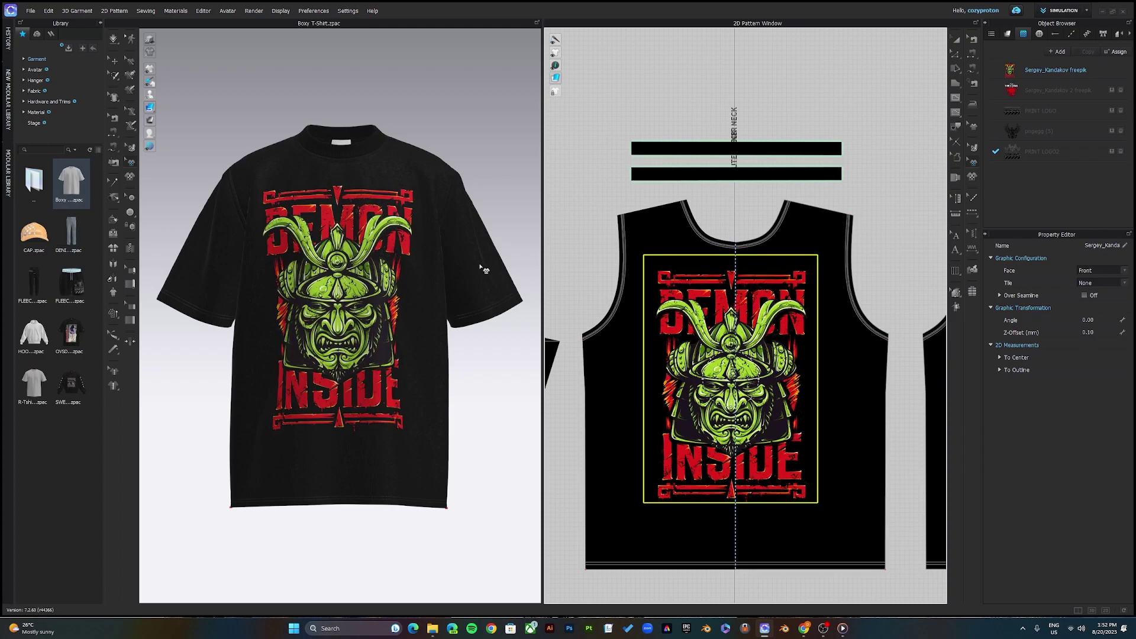
Place the True Timeless graphic on the centre line of the back body pattern.
scroll(741, 334, "down", 3)
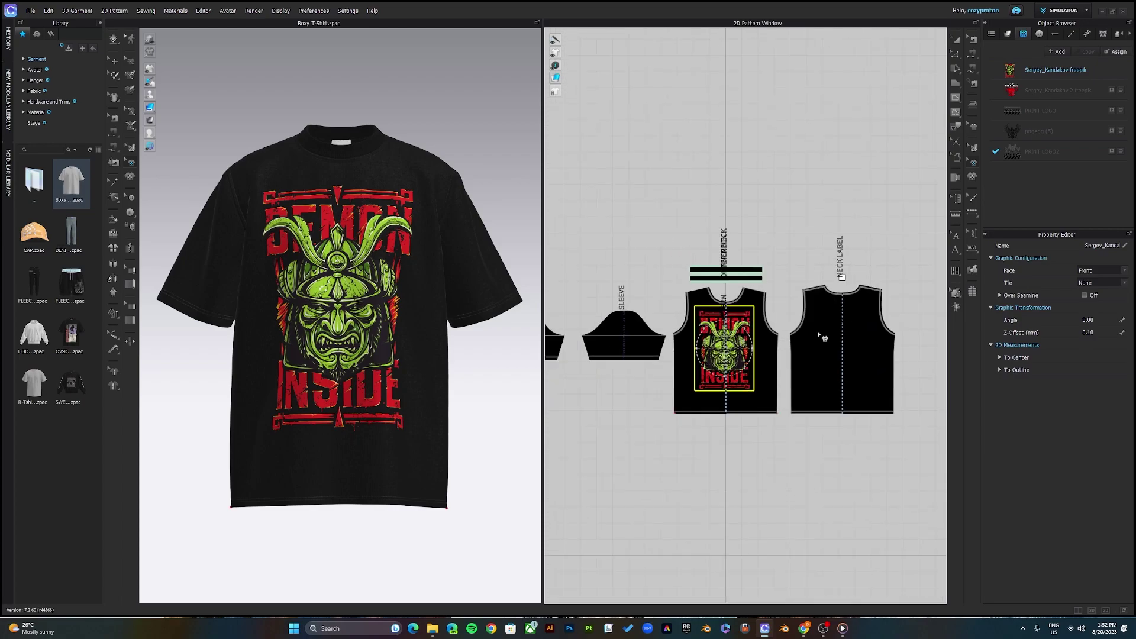
scroll(806, 274, "up", 5)
middle_click_drag(805, 274, 812, 266)
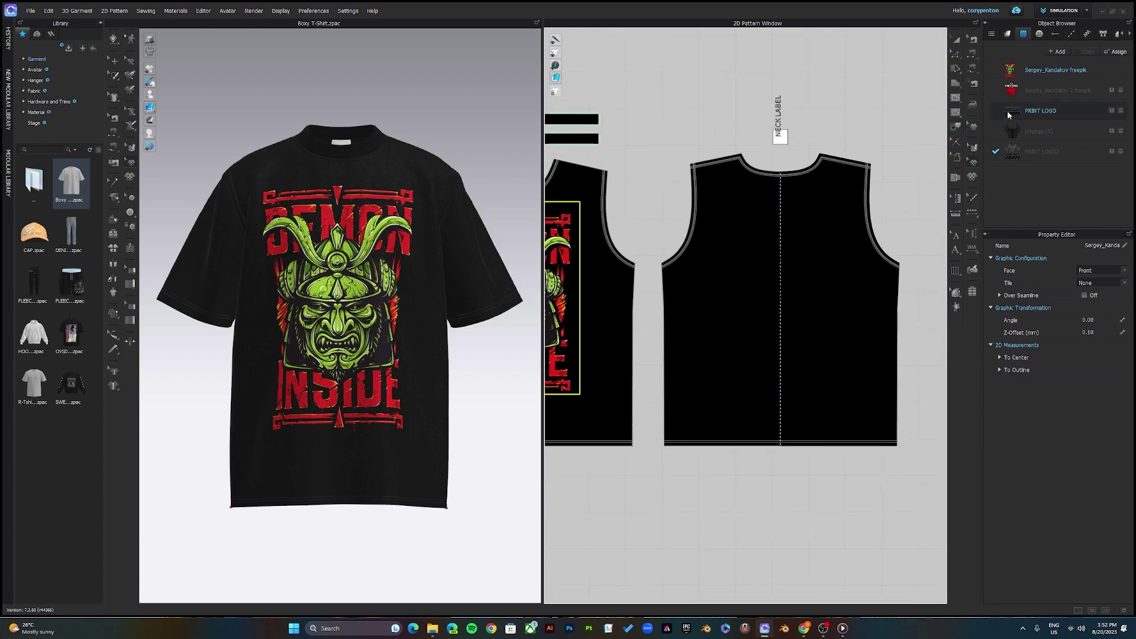
left_click(1037, 95)
left_click(781, 288)
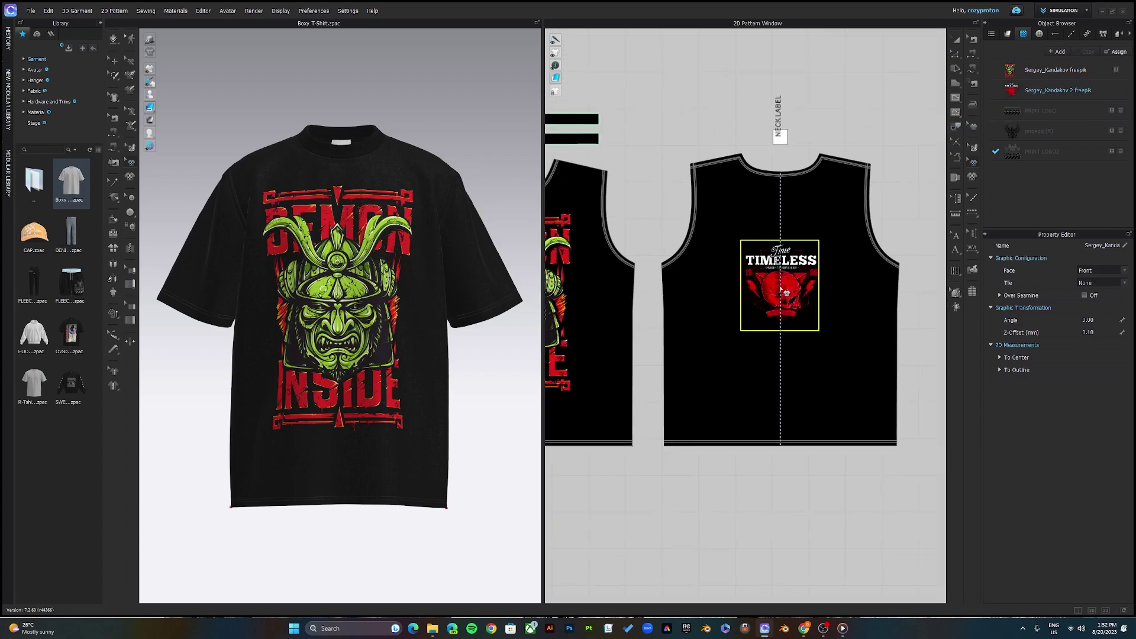
left_click(784, 293)
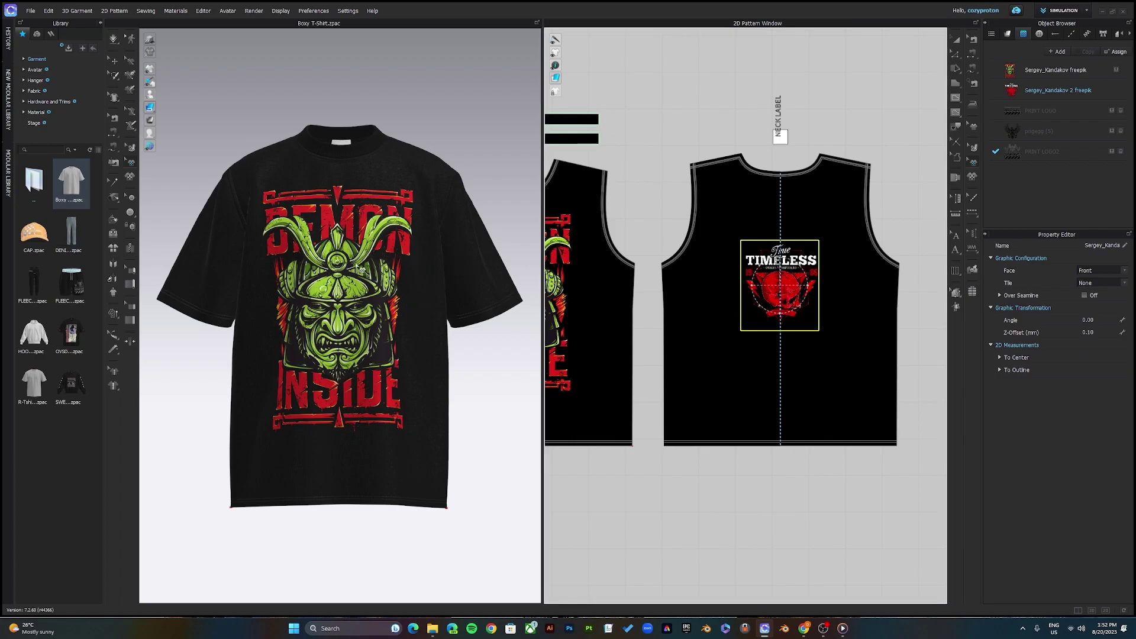
Scale up the True Timeless graphic to about twice its size across the back body and check it on the garment.
right_click_drag(466, 260, 272, 263)
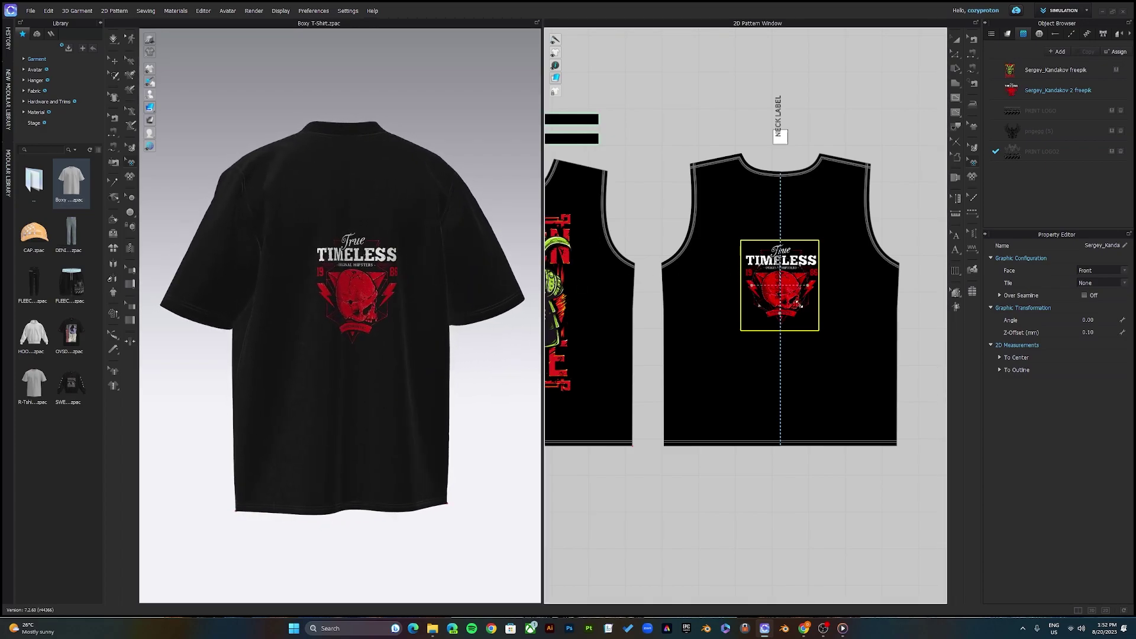
left_click_drag(819, 329, 812, 322)
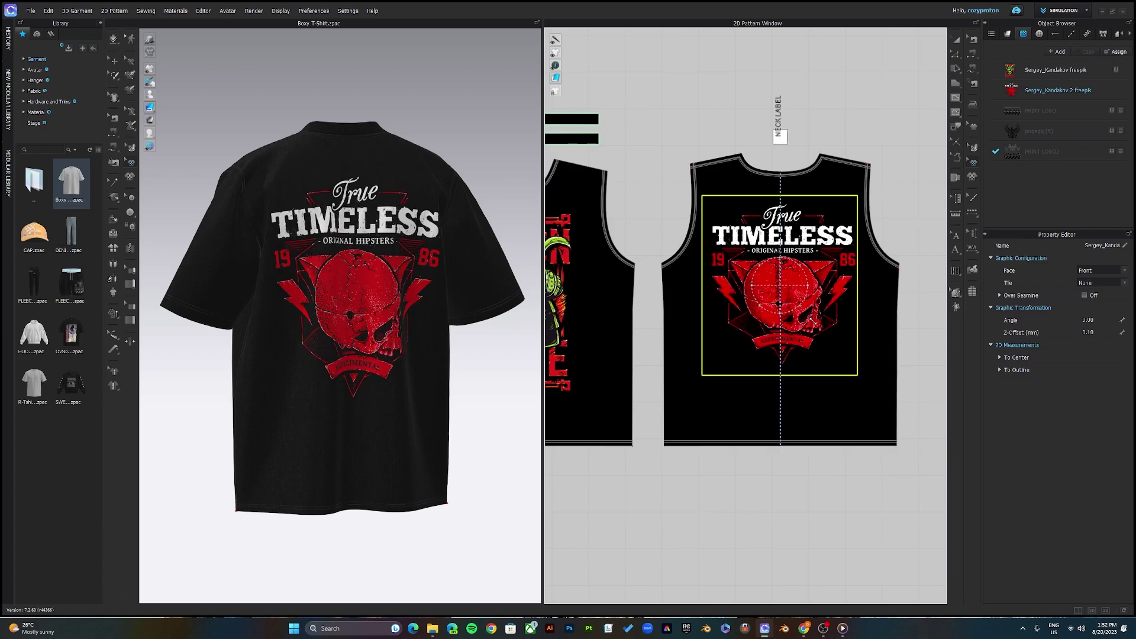
right_click_drag(313, 318, 431, 318)
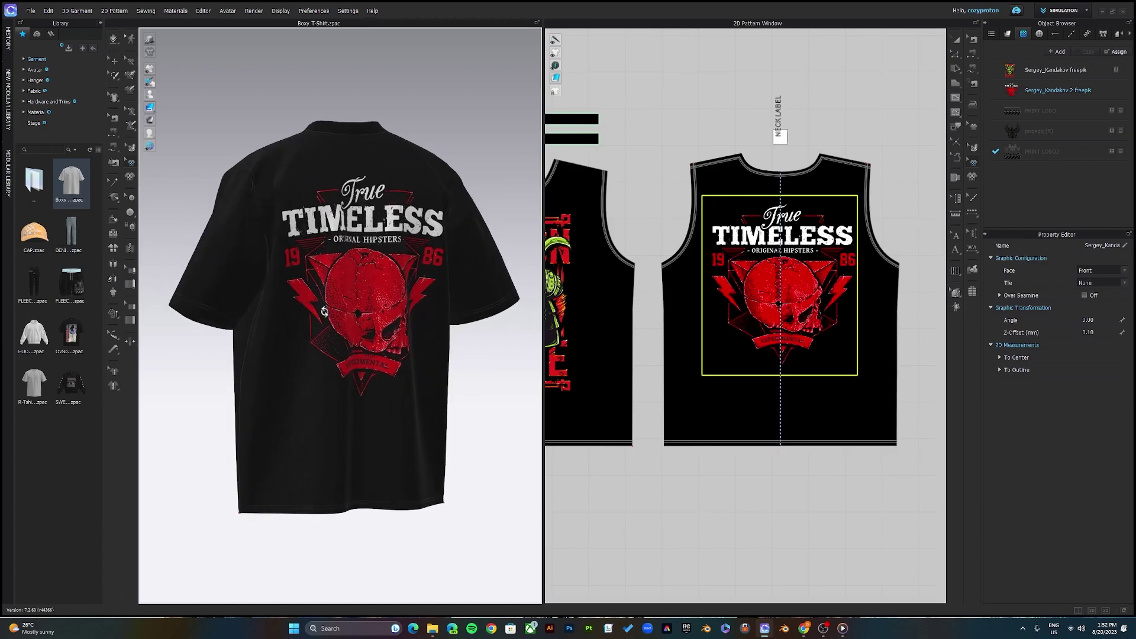
Place the PRINT LOGO graphic on the wearer's left sleeve above the hem and scale it to fit the sleeve's middle.
scroll(621, 305, "down", 5)
scroll(771, 311, "up", 6)
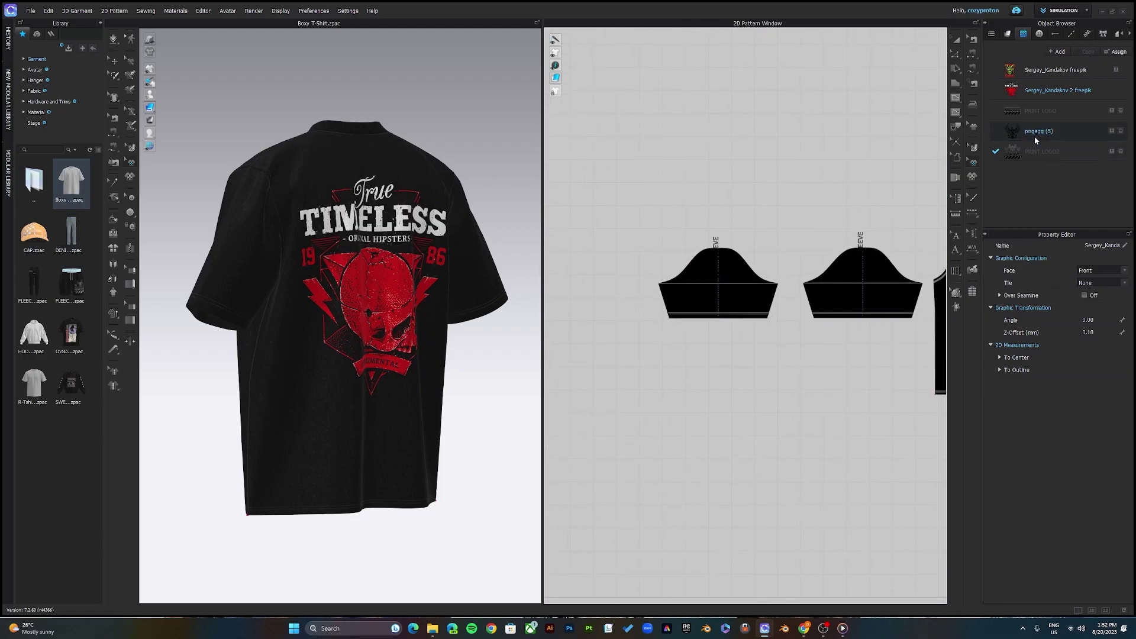
left_click(1039, 113)
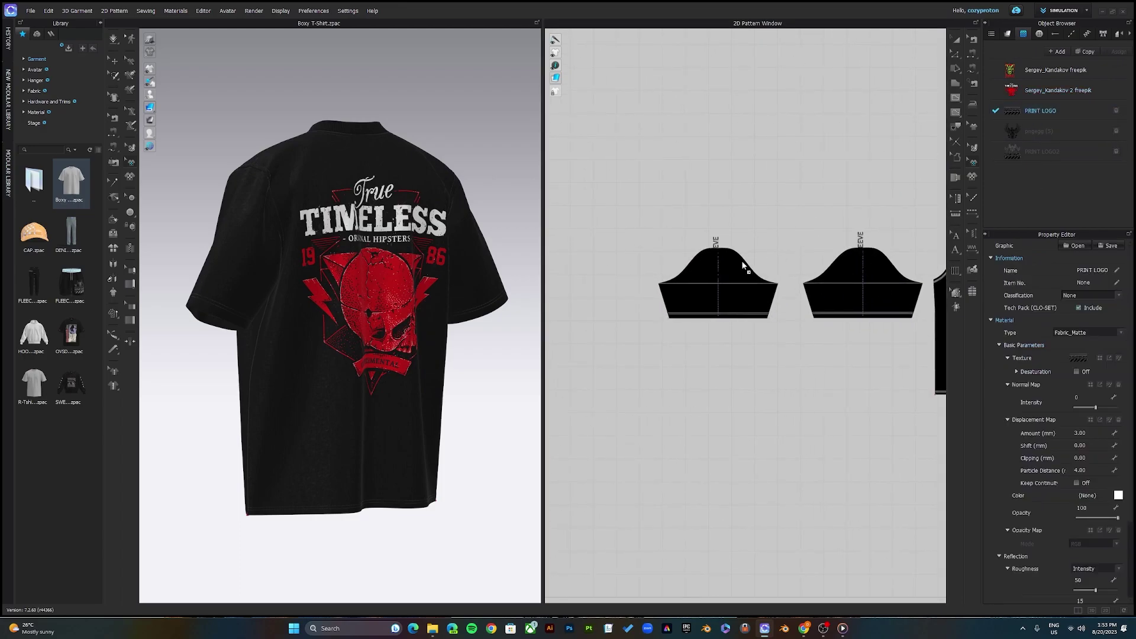
left_click(719, 301)
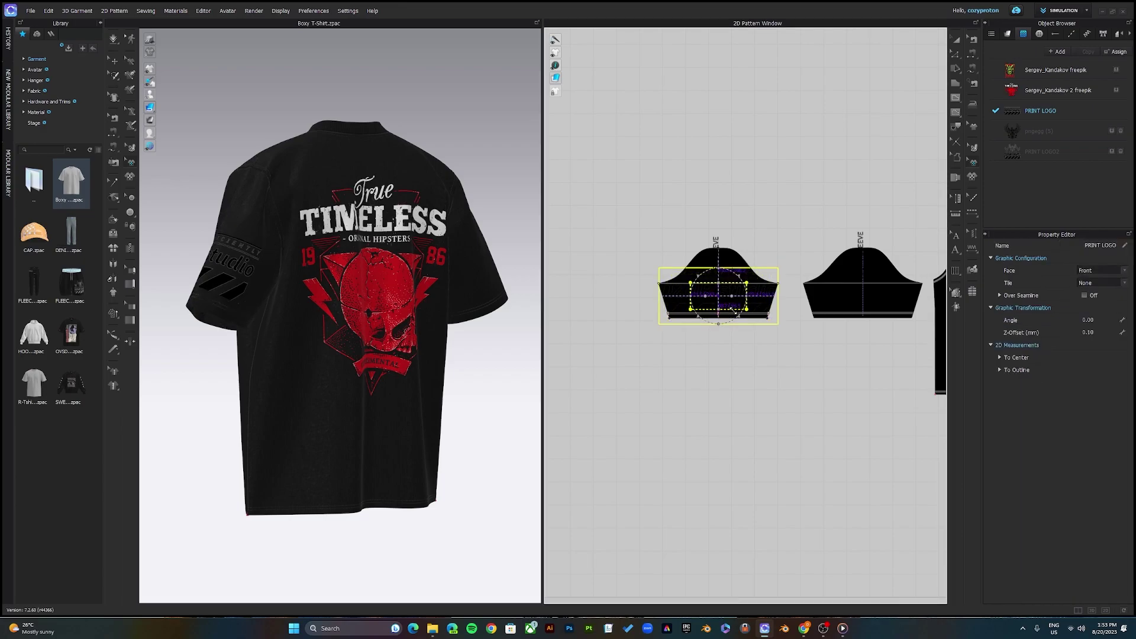
left_click_drag(734, 311, 732, 309)
right_click_drag(317, 329, 416, 308)
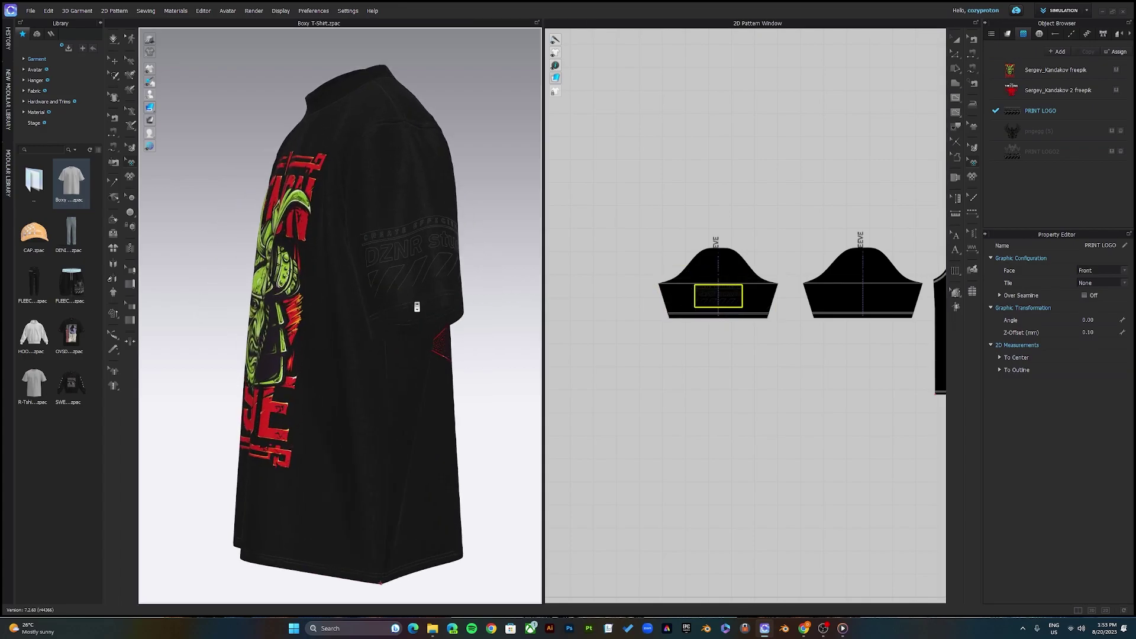
scroll(416, 309, "up", 2)
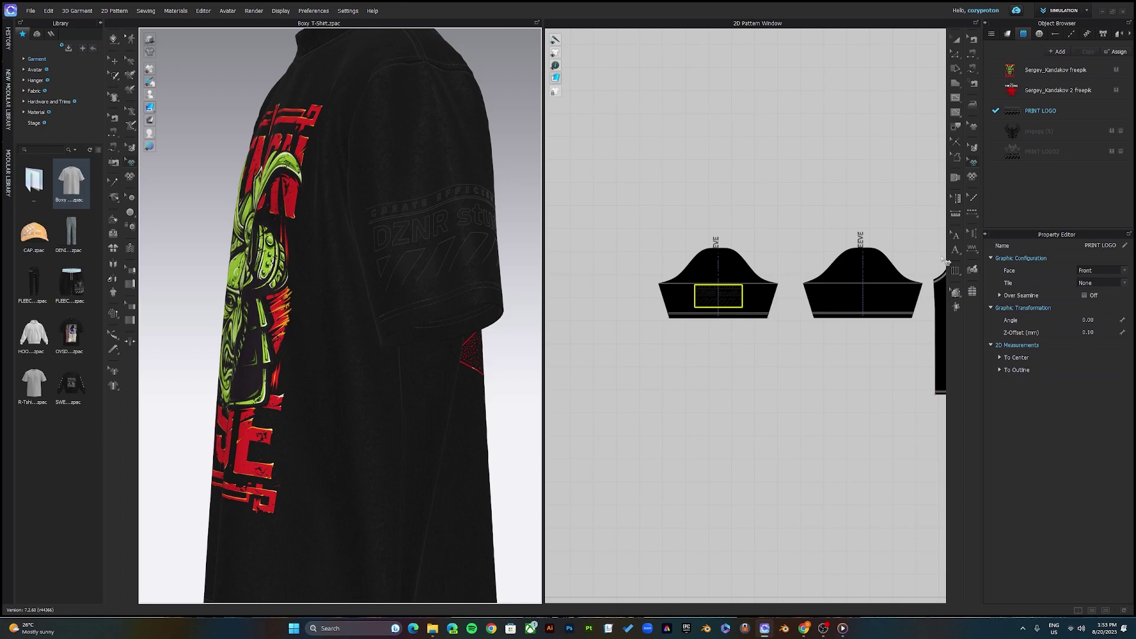
Turn on Desaturation for the PRINT LOGO graphic, set its colour to White and check the garment from the front.
left_click(1041, 111)
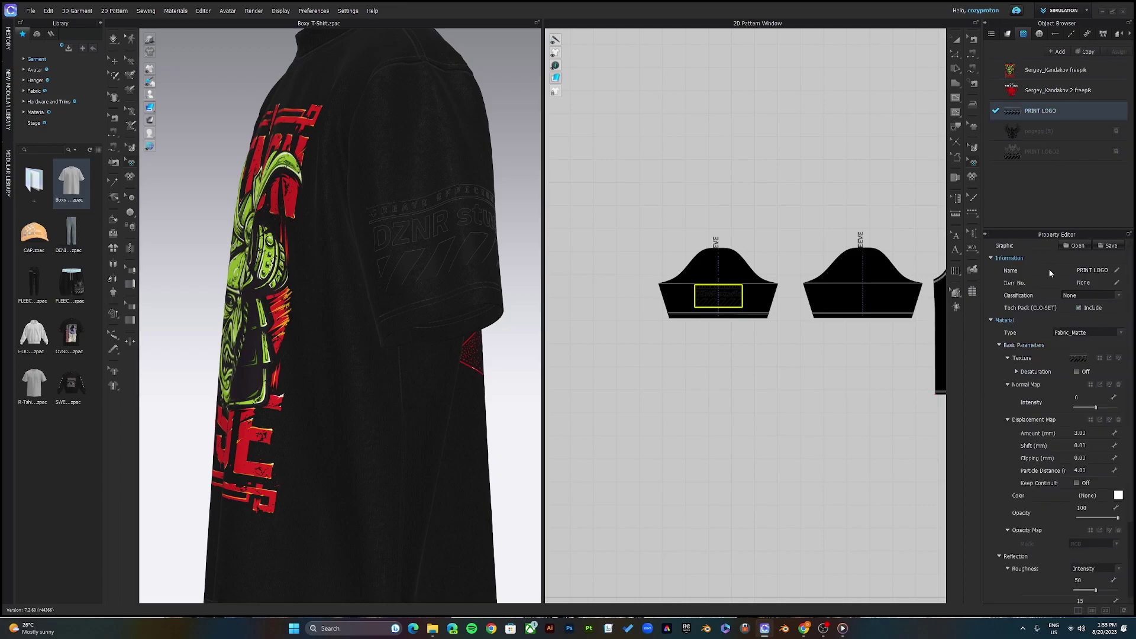
left_click(1075, 371)
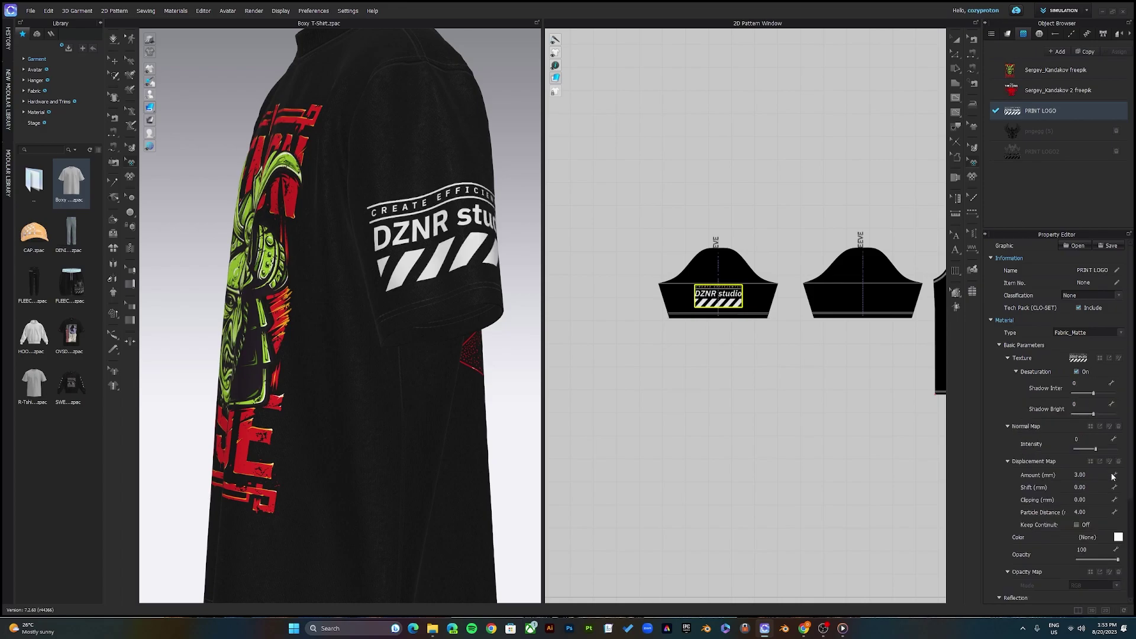
left_click(1118, 538)
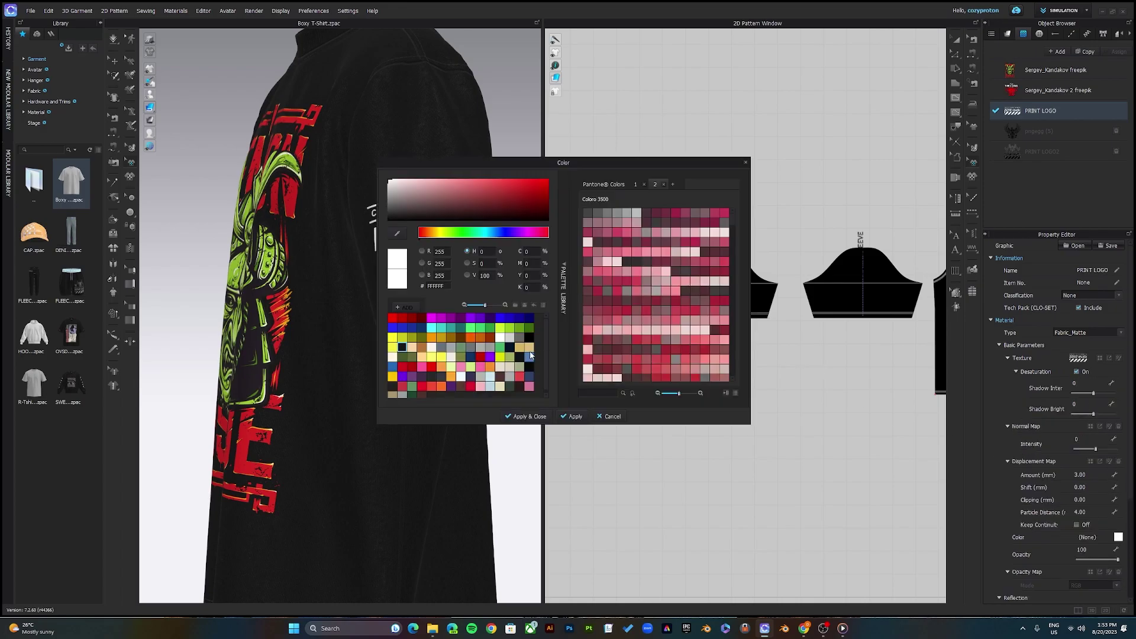
left_click(510, 337)
left_click_drag(587, 170, 766, 181)
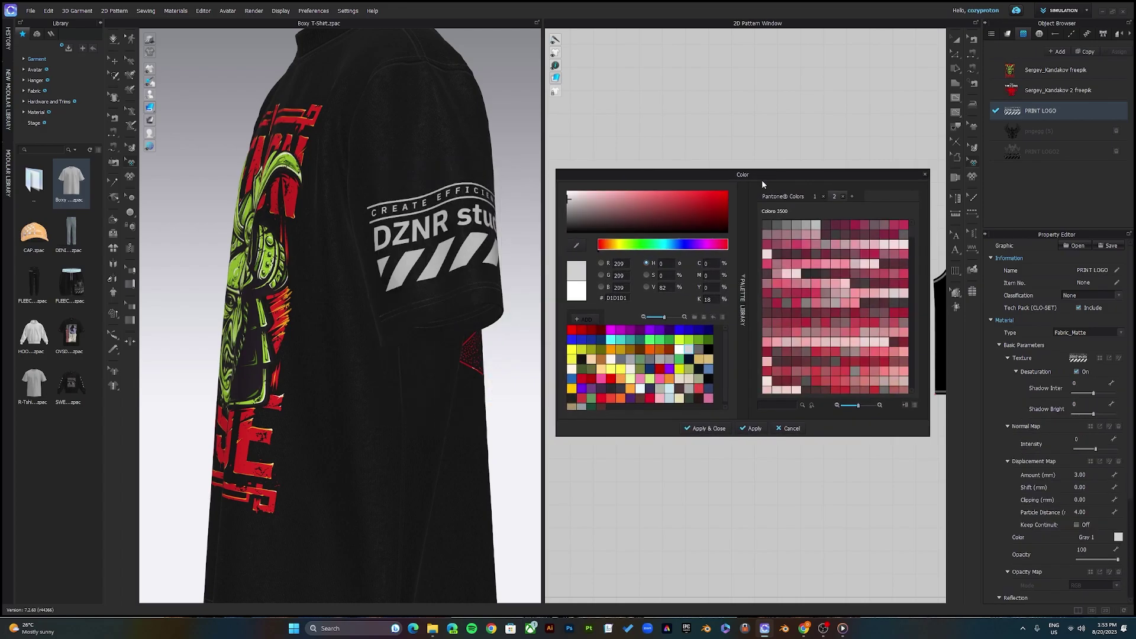
left_click(708, 350)
left_click(699, 388)
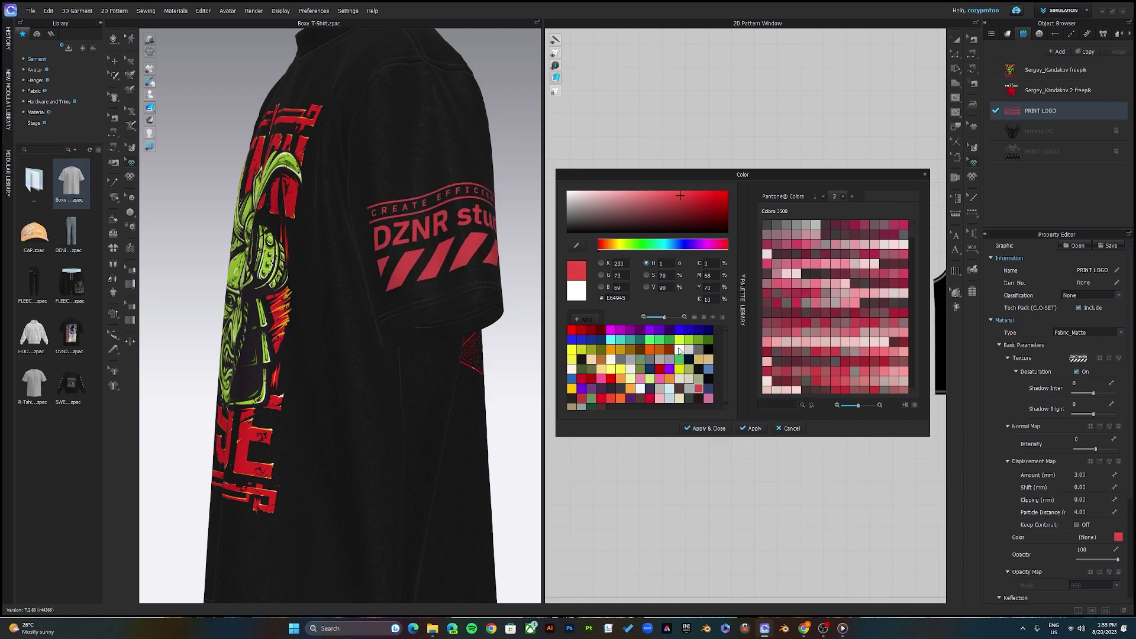
left_click(678, 350)
left_click(708, 428)
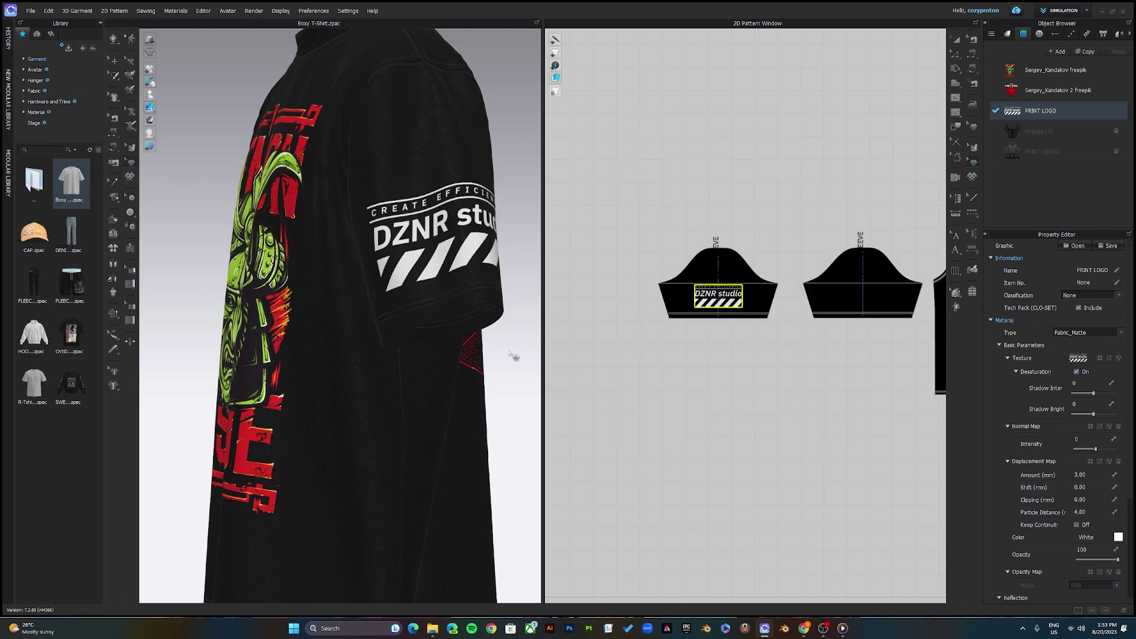
right_click_drag(536, 355, 464, 355)
scroll(450, 363, "down", 5)
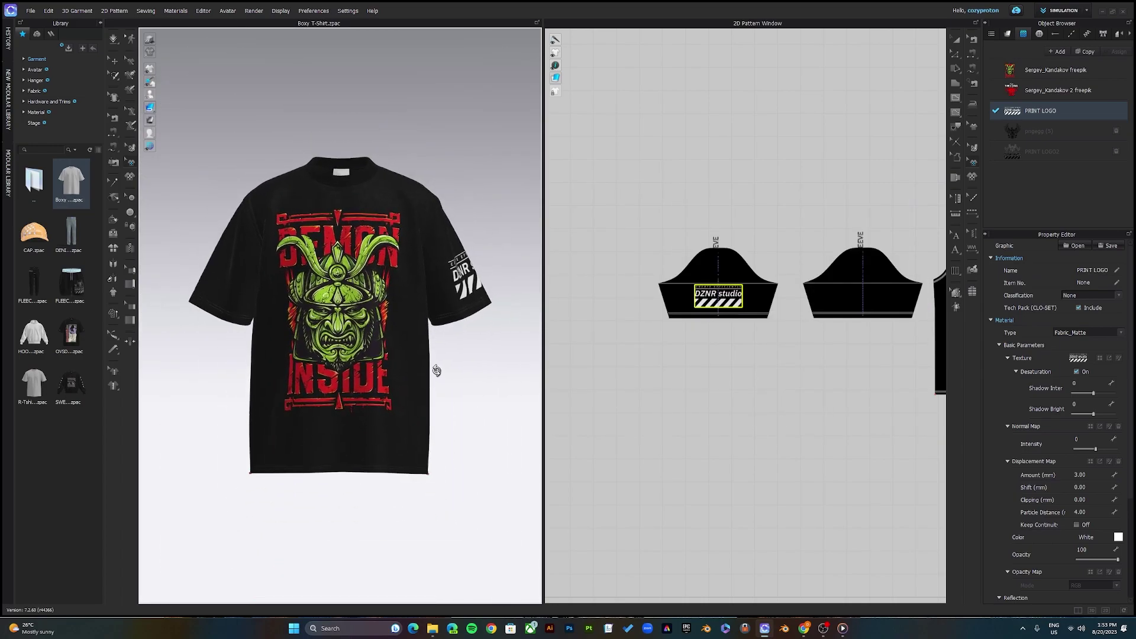
Place the PRINT LOGO2 graphic on the neck label pattern and check the garment from the front.
right_click_drag(867, 266, 550, 310)
scroll(727, 342, "up", 5)
scroll(724, 340, "up", 3)
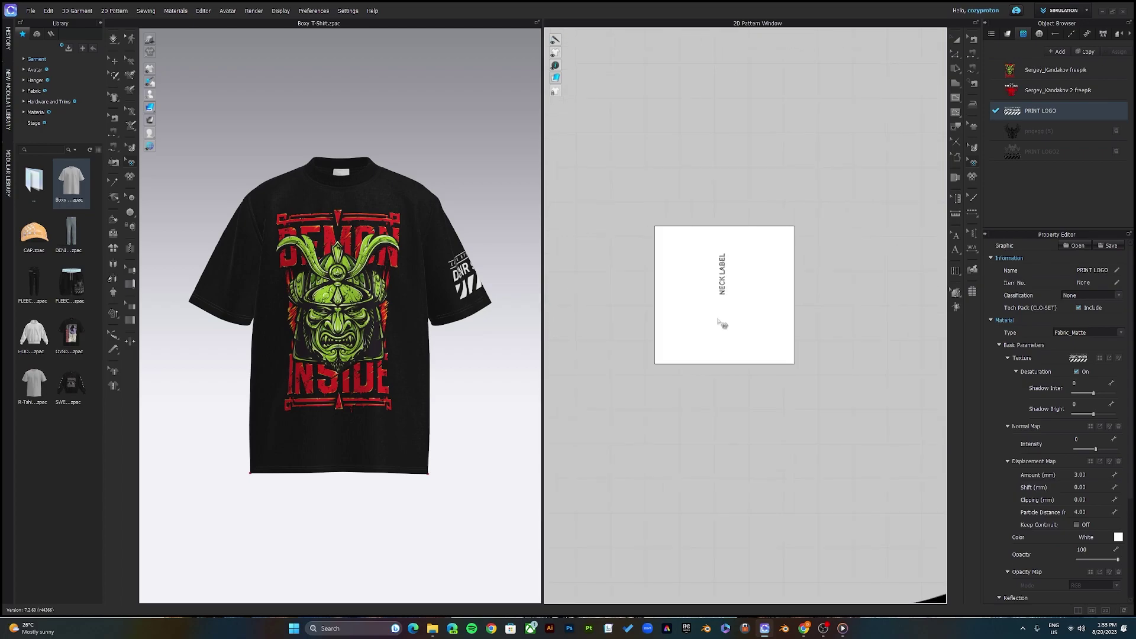
left_click(1039, 154)
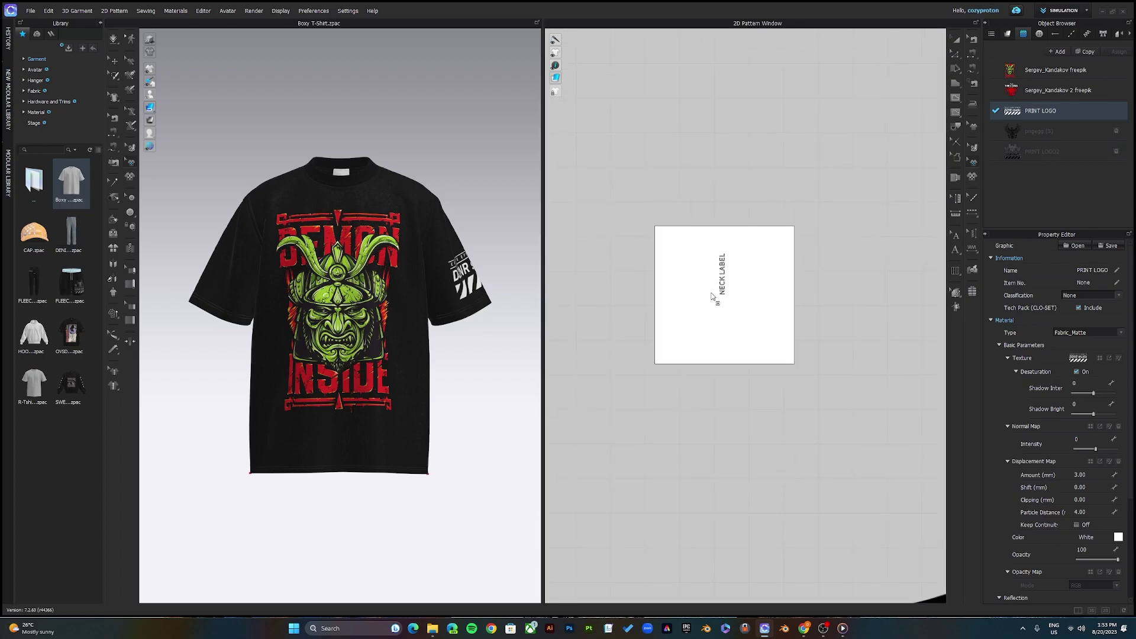
left_click(726, 286)
right_click_drag(372, 254, 366, 332)
scroll(364, 335, "up", 6)
key("2")
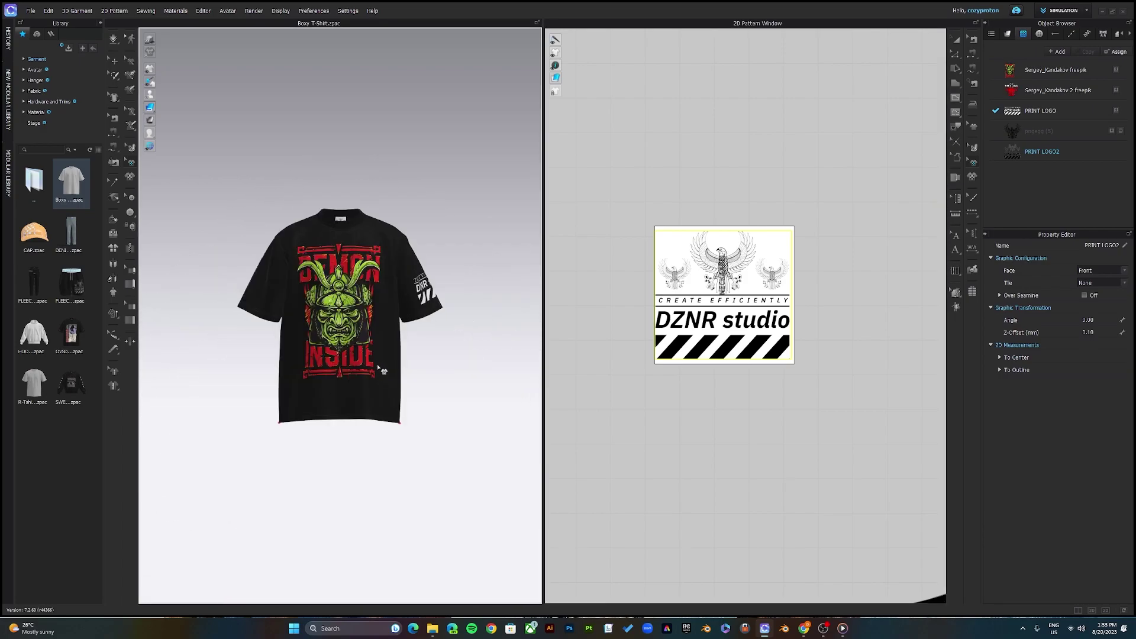
scroll(379, 369, "up", 3)
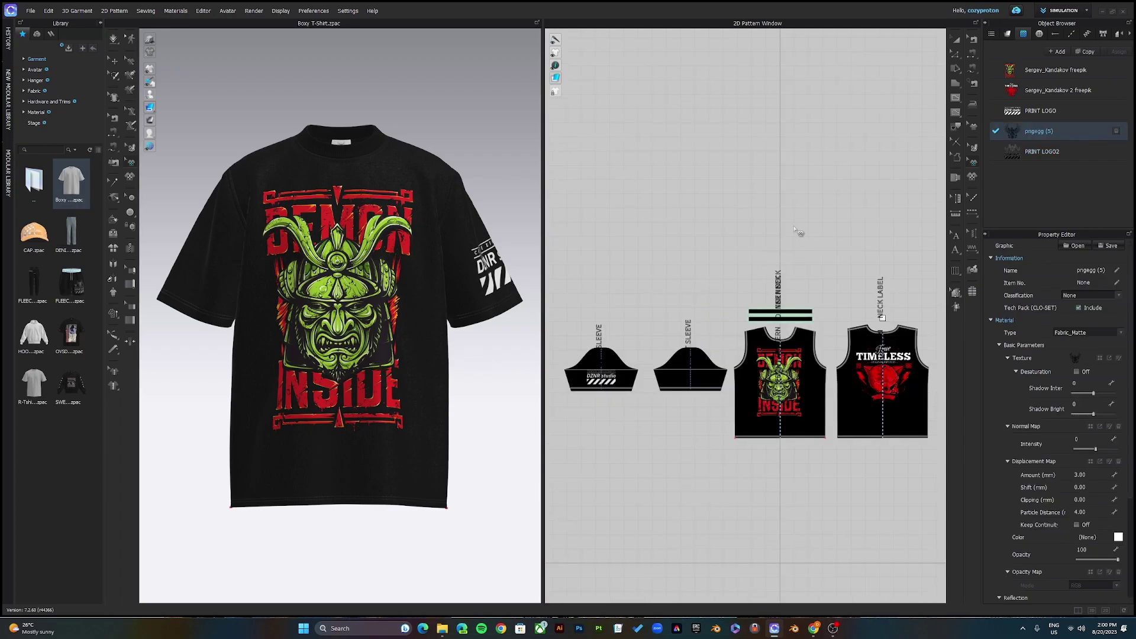
Place the pngegg (5) graphic on the centre of the plain sleeve, the wearer's right.
left_click_drag(1033, 136, 959, 203)
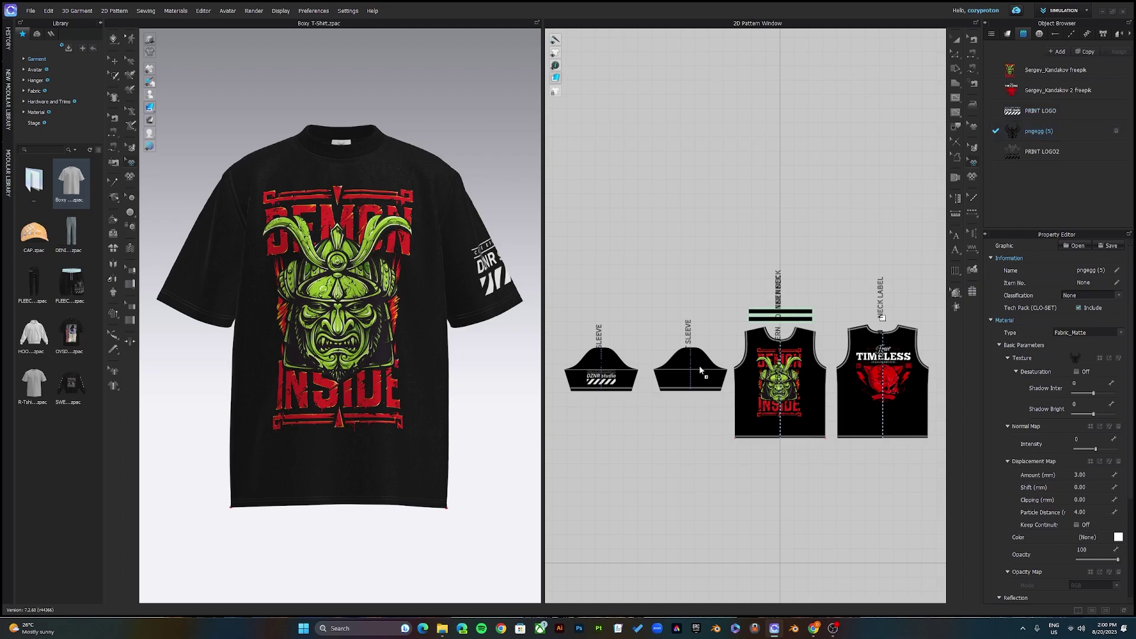
left_click_drag(690, 379, 690, 379)
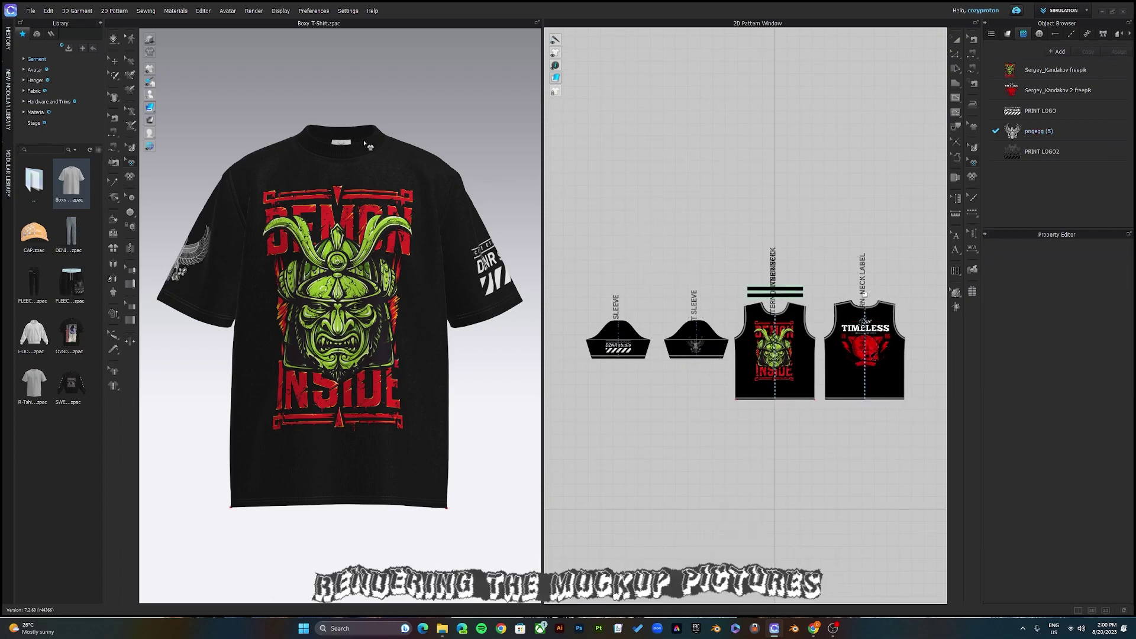
Open the Render window and start the interactive render of the T-shirt.
left_click(253, 11)
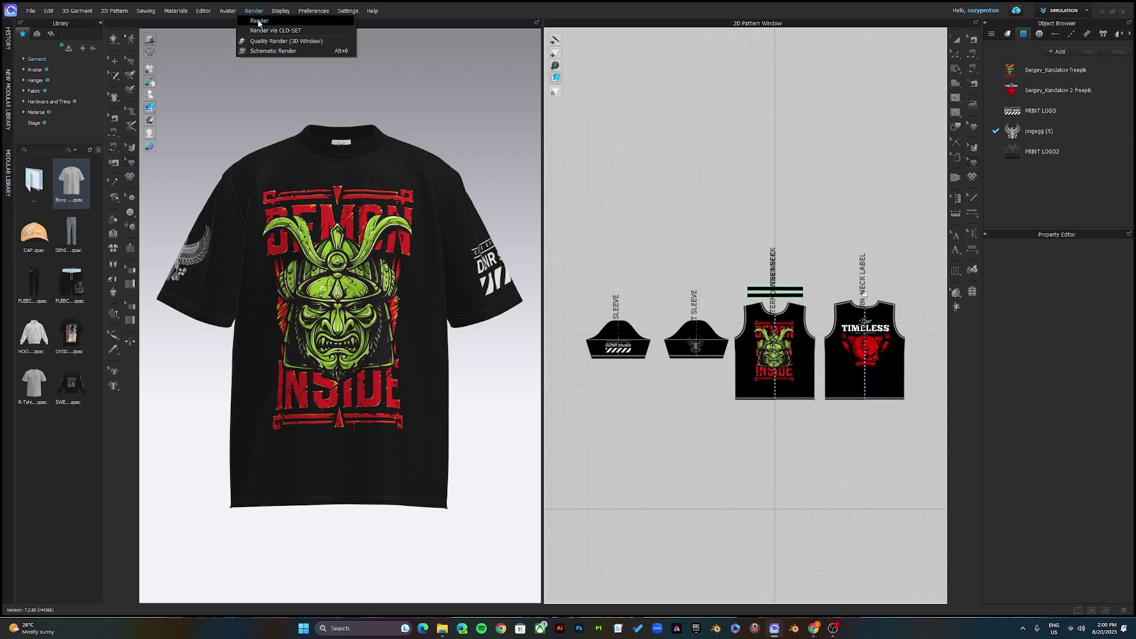
left_click(259, 22)
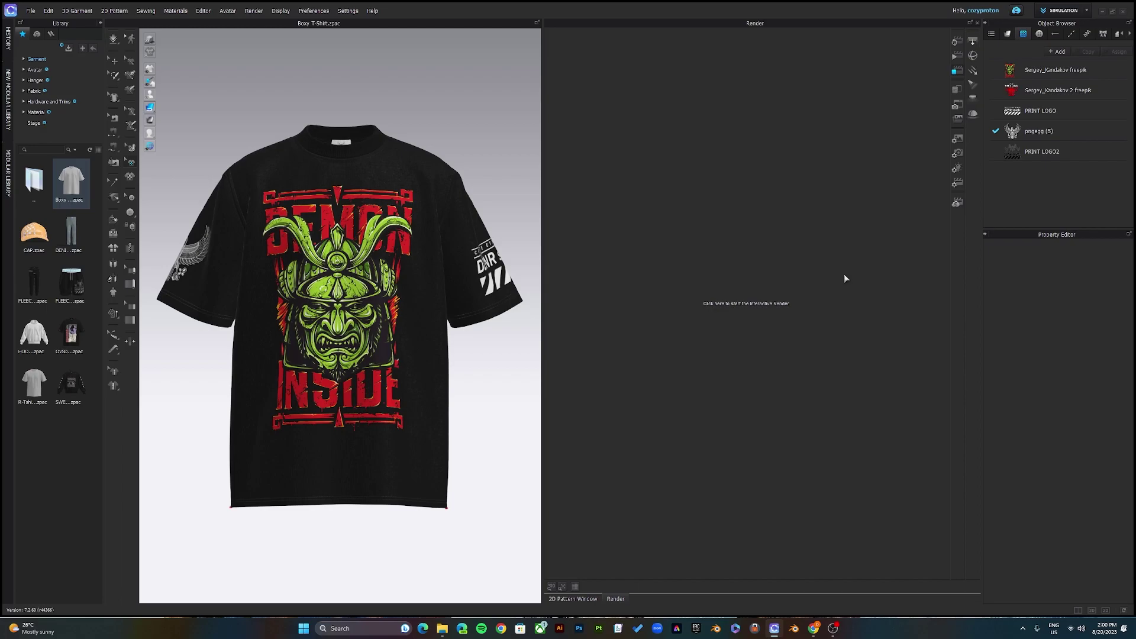
left_click(957, 43)
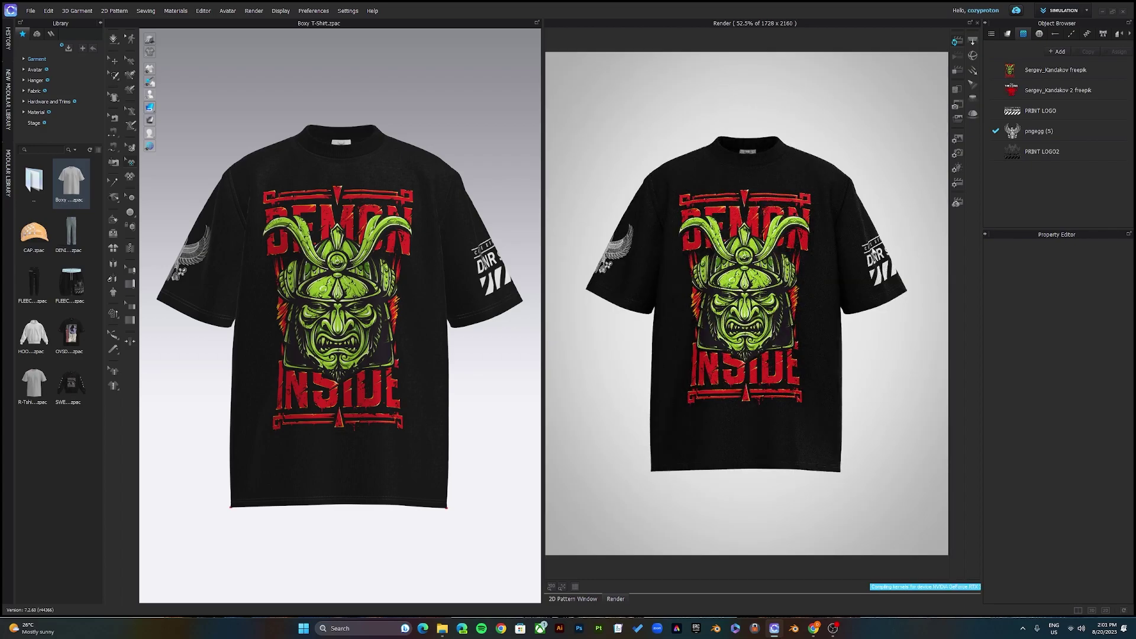
Set the render output to Turntable Image with an image count of 8 and the counterclockwise direction.
left_click(957, 140)
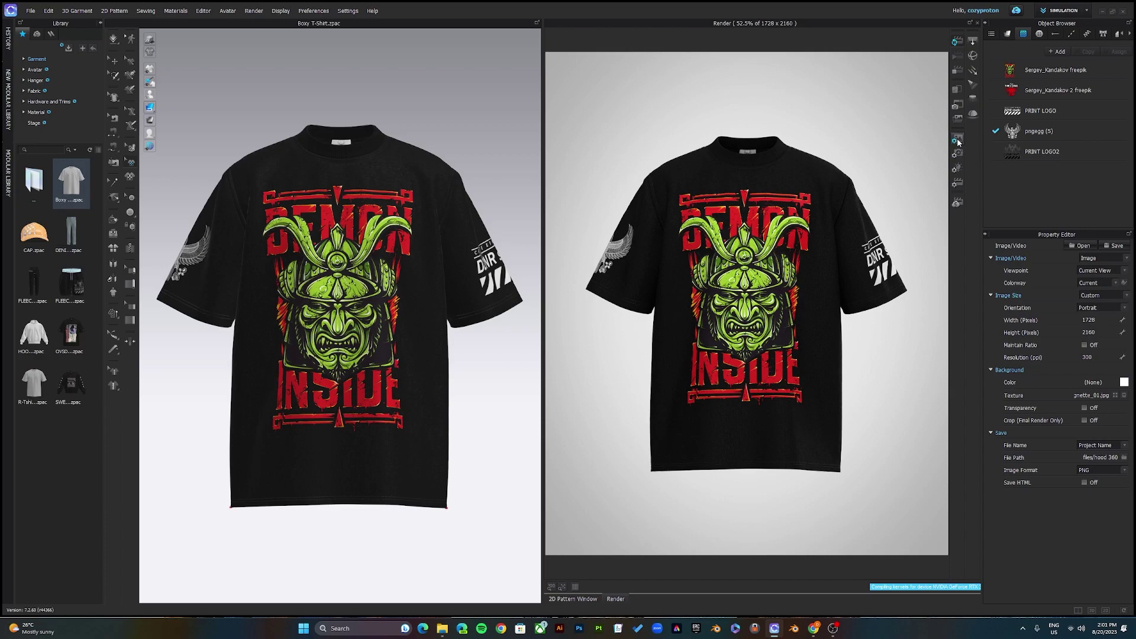
left_click(1109, 260)
left_click(1096, 278)
left_click(1094, 282)
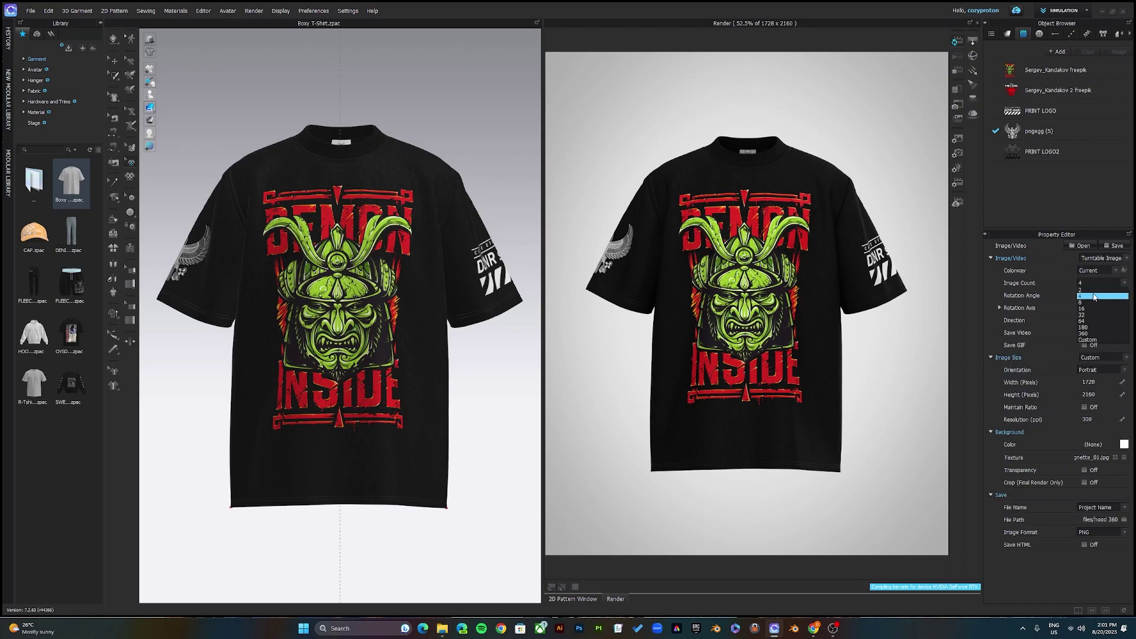
left_click(1092, 303)
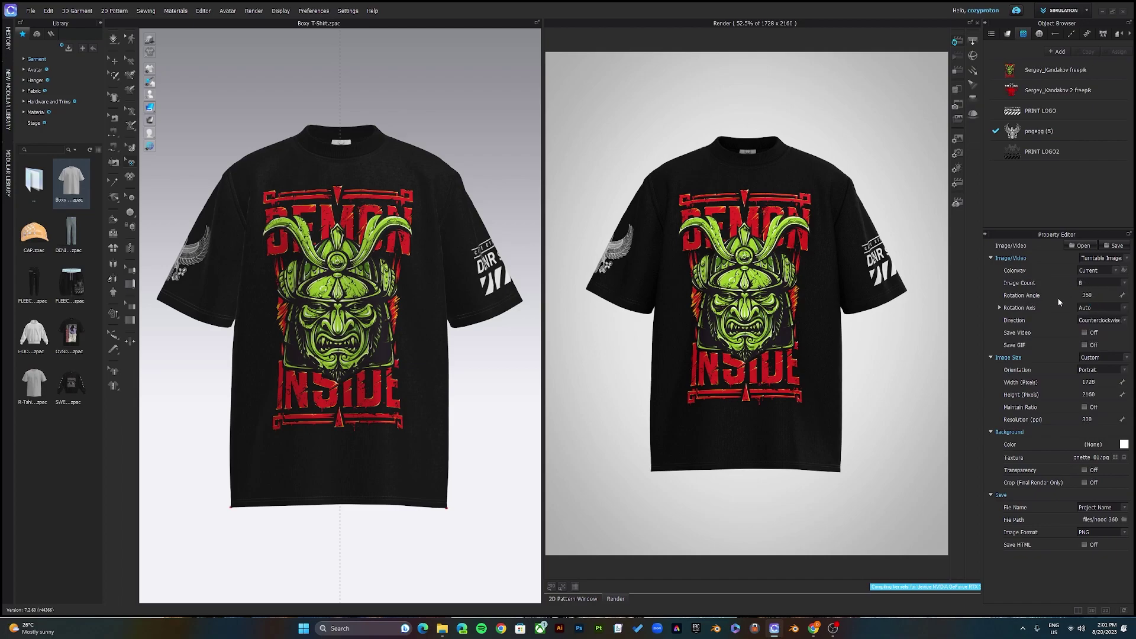
left_click(1104, 319)
Choose the hood 360 folder as the save path for the renders, with PNG as the image format.
left_click(1124, 520)
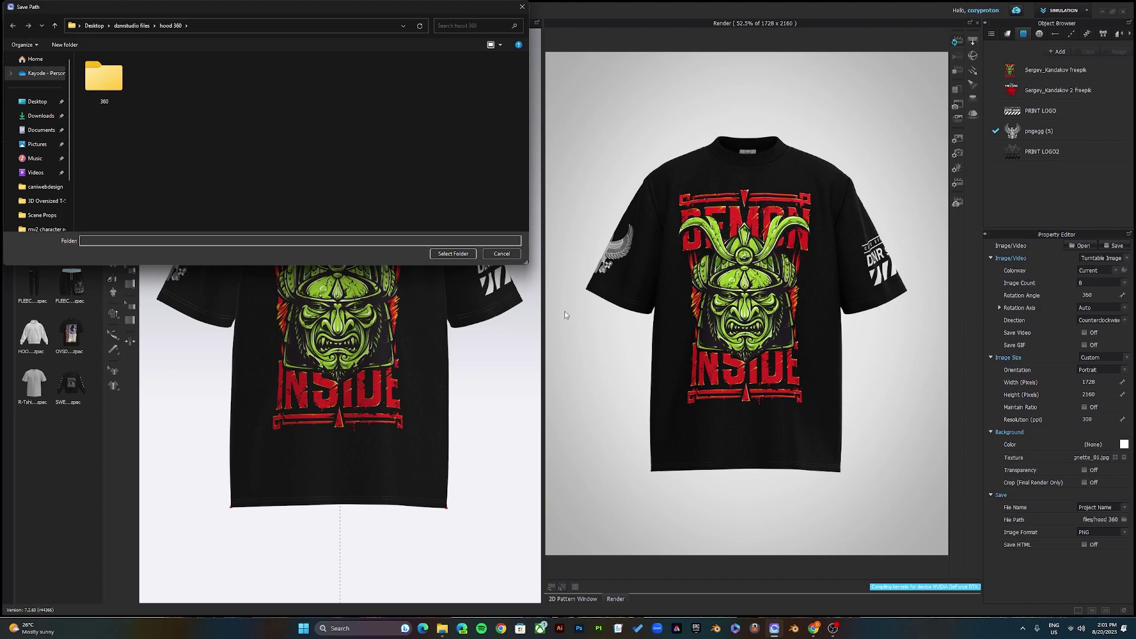
left_click(453, 254)
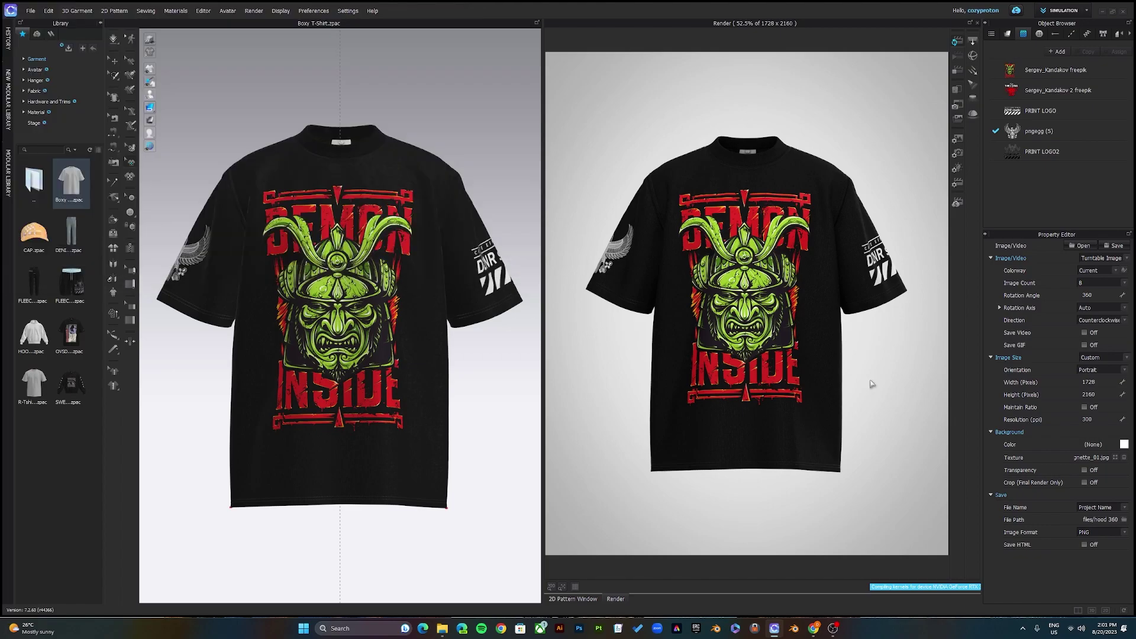
left_click(1099, 532)
Set the render background colour to Gray 2 (#666666).
left_click(1123, 445)
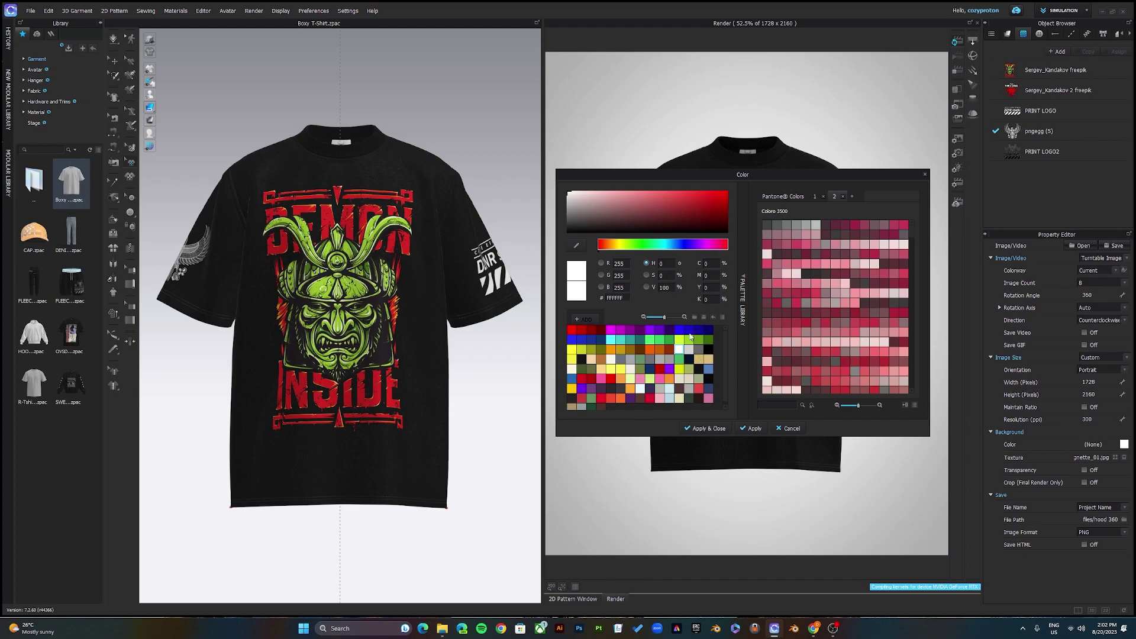
left_click_drag(786, 172, 1084, 291)
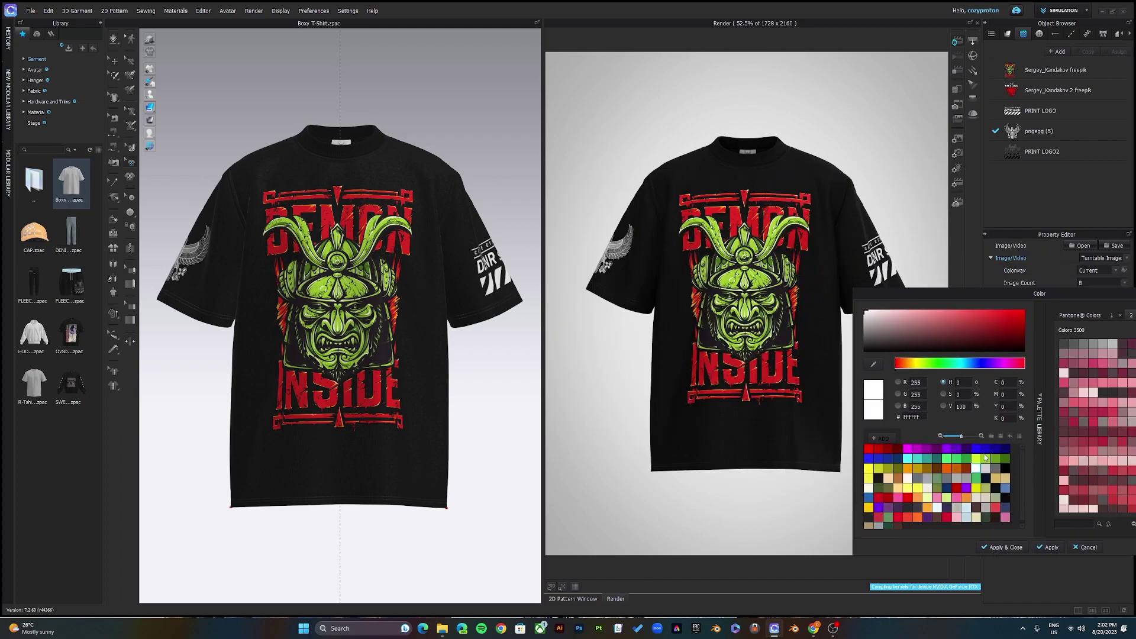
left_click(985, 468)
left_click(995, 468)
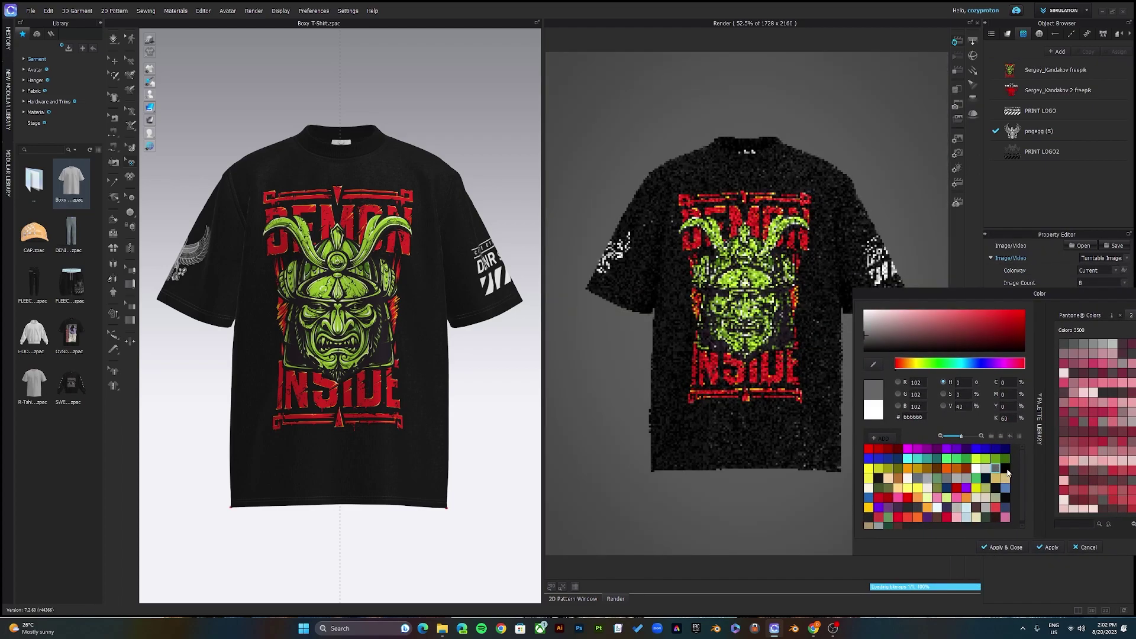
left_click(1010, 548)
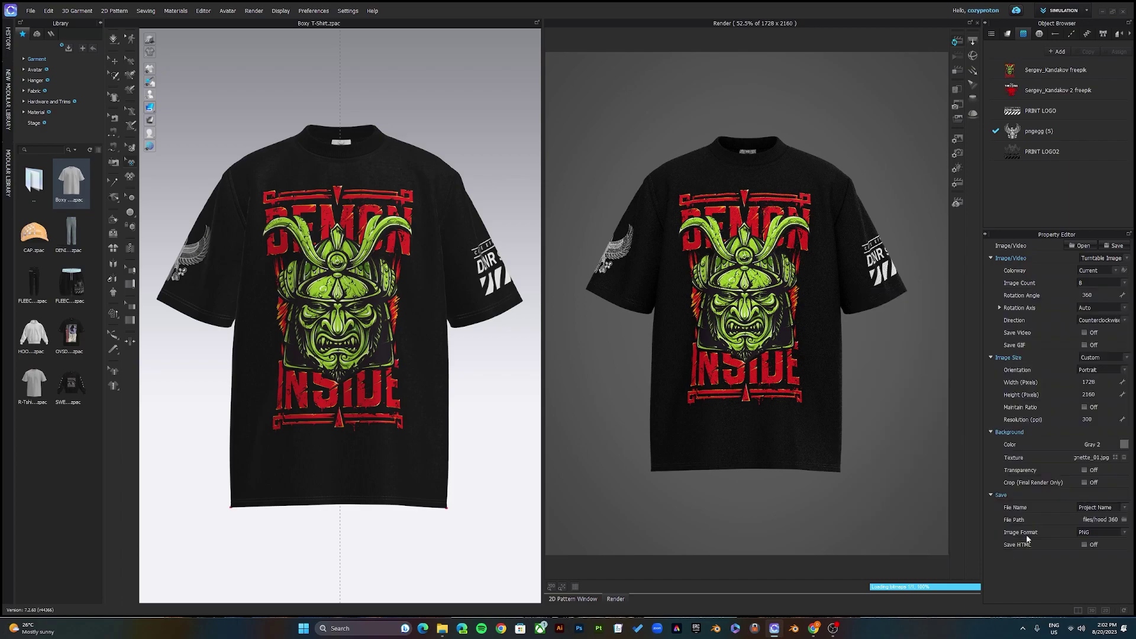
Render the turntable images with background transparency turned on and open their output folder.
left_click(1084, 470)
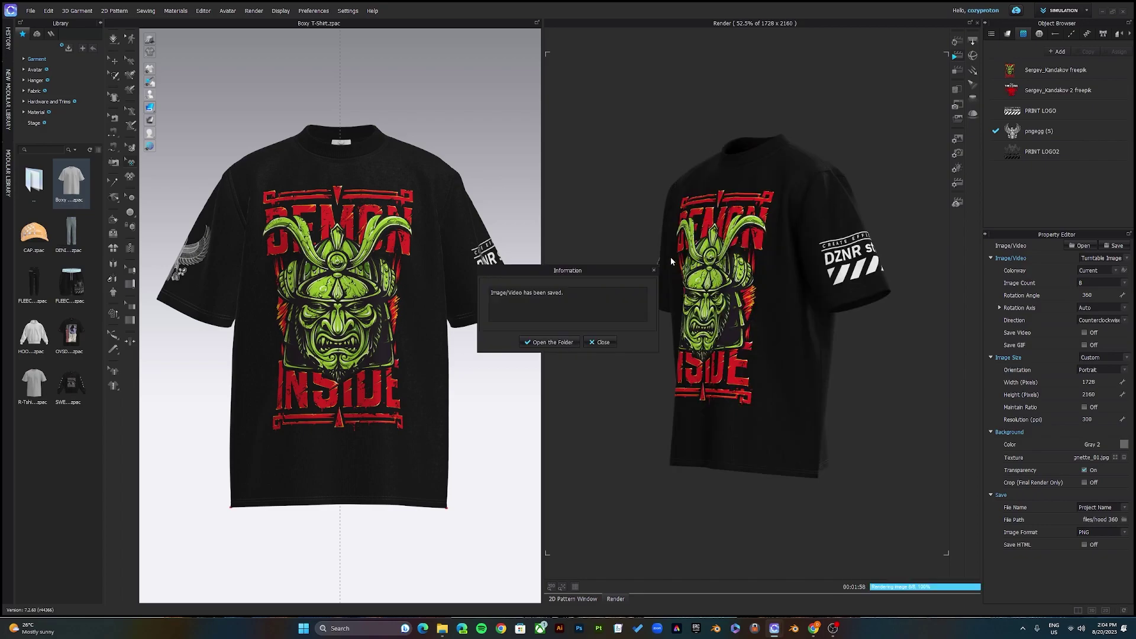
mouse_move(613, 271)
left_mouse_down()
mouse_move(633, 265)
mouse_move(617, 280)
mouse_move(611, 259)
left_mouse_up()
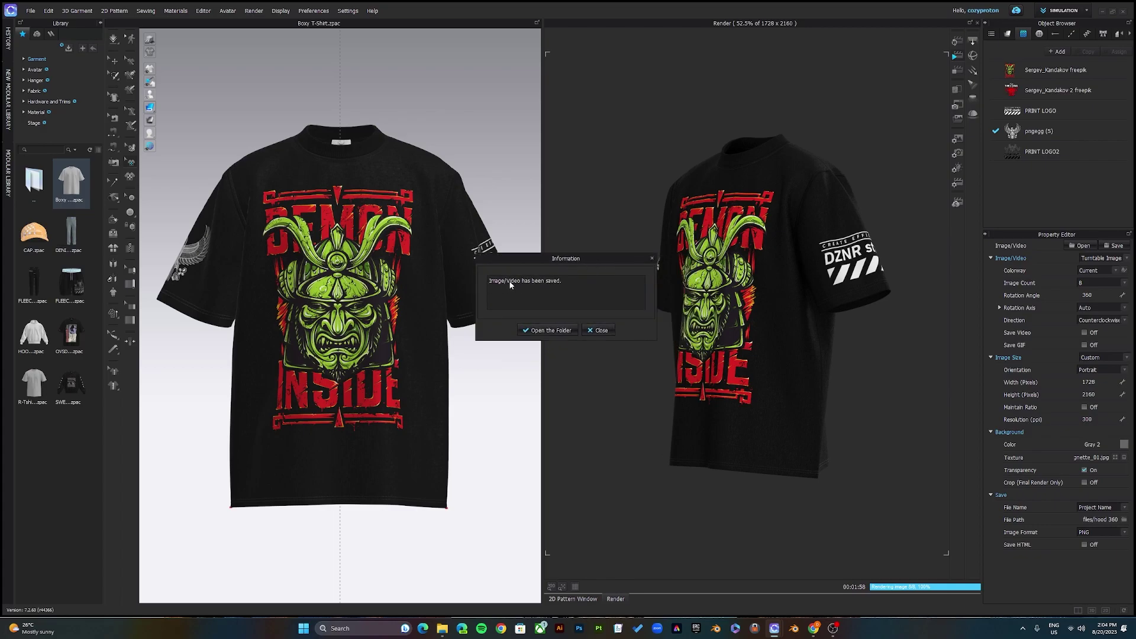
left_click(555, 330)
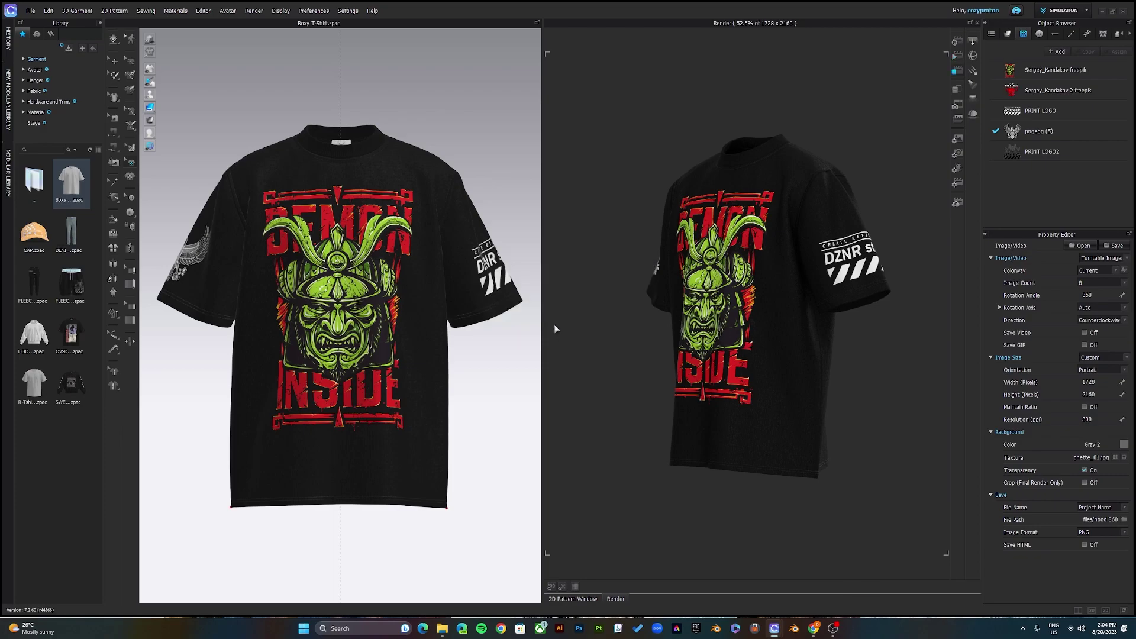
Examine the front render's print detail up close and review the other turntable images through Boxy T-Shirt_7.png.
double_click(286, 248)
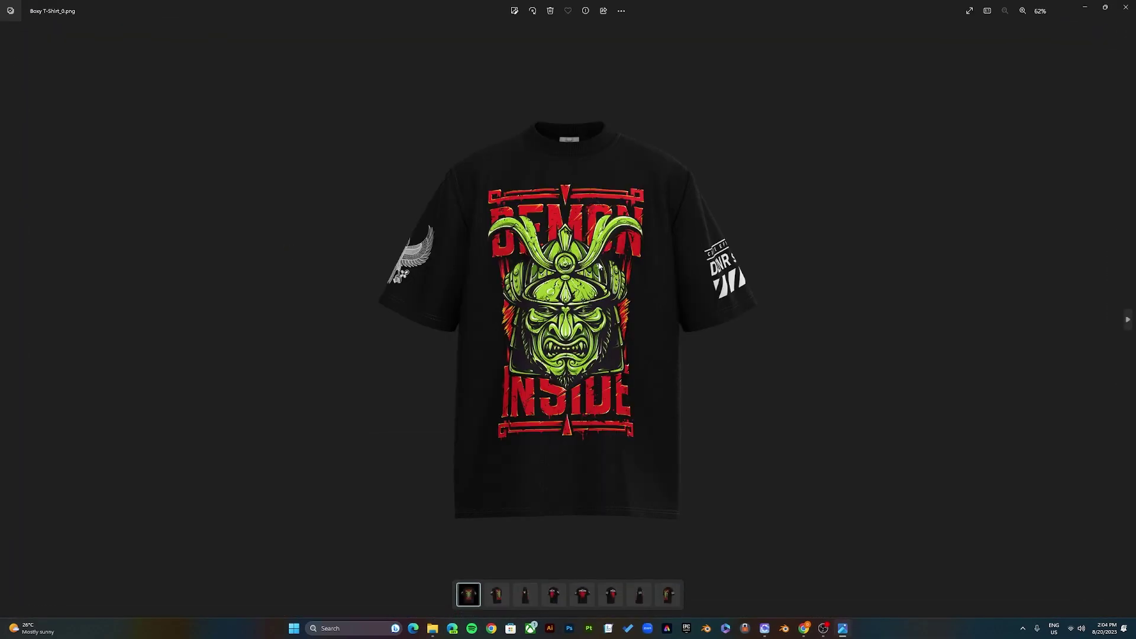
scroll(583, 279, "up", 5)
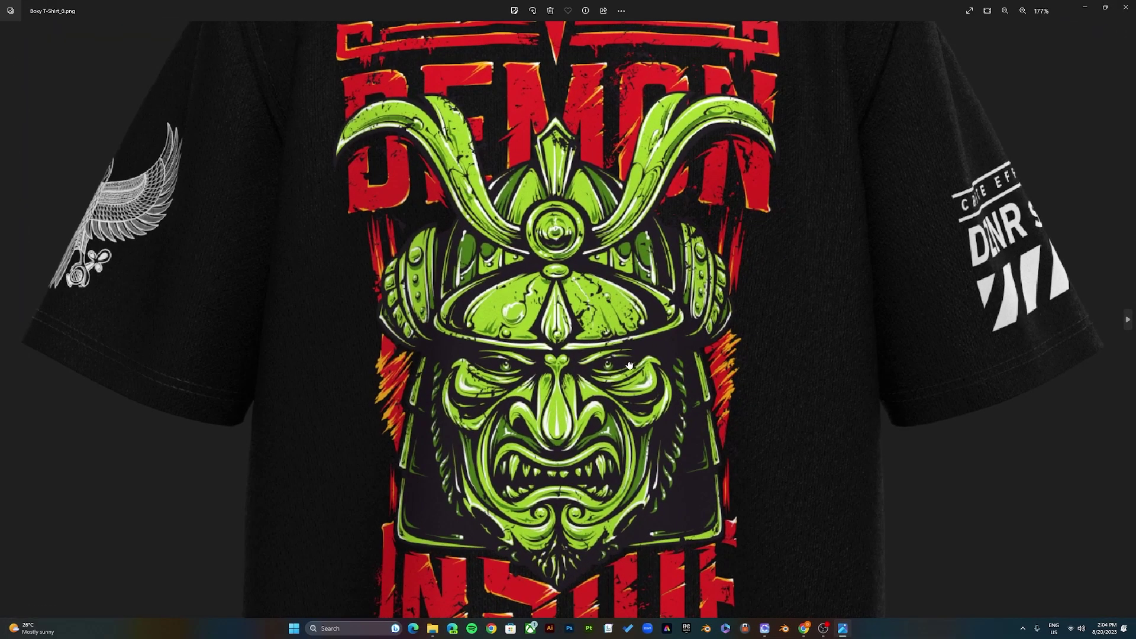
scroll(627, 221, "down", 5)
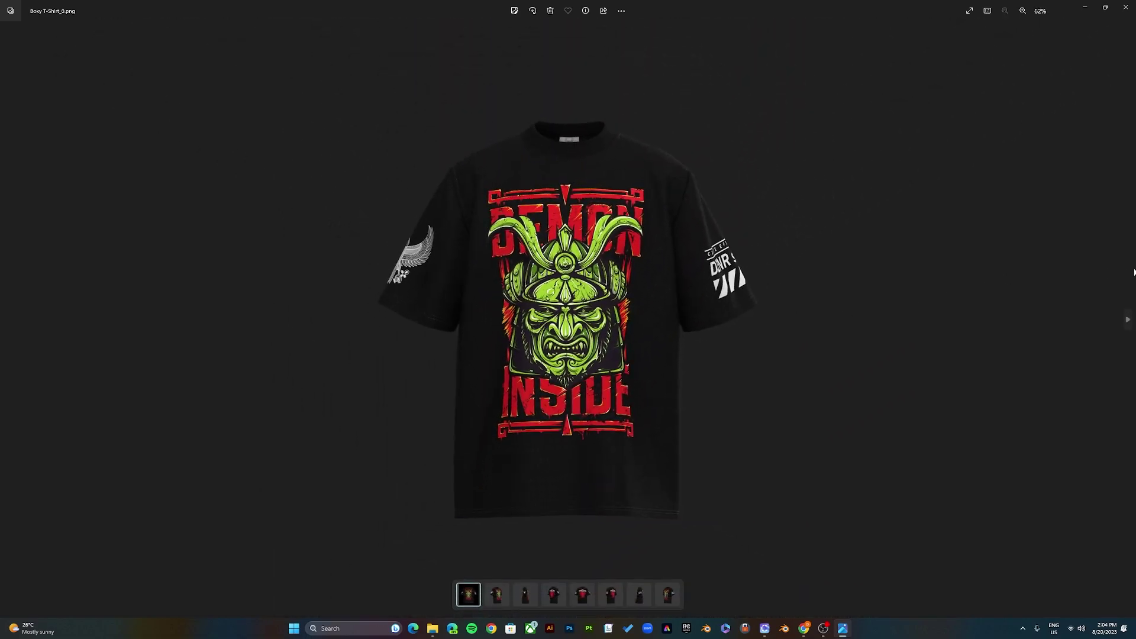
left_click(1128, 321)
left_click(1128, 321)
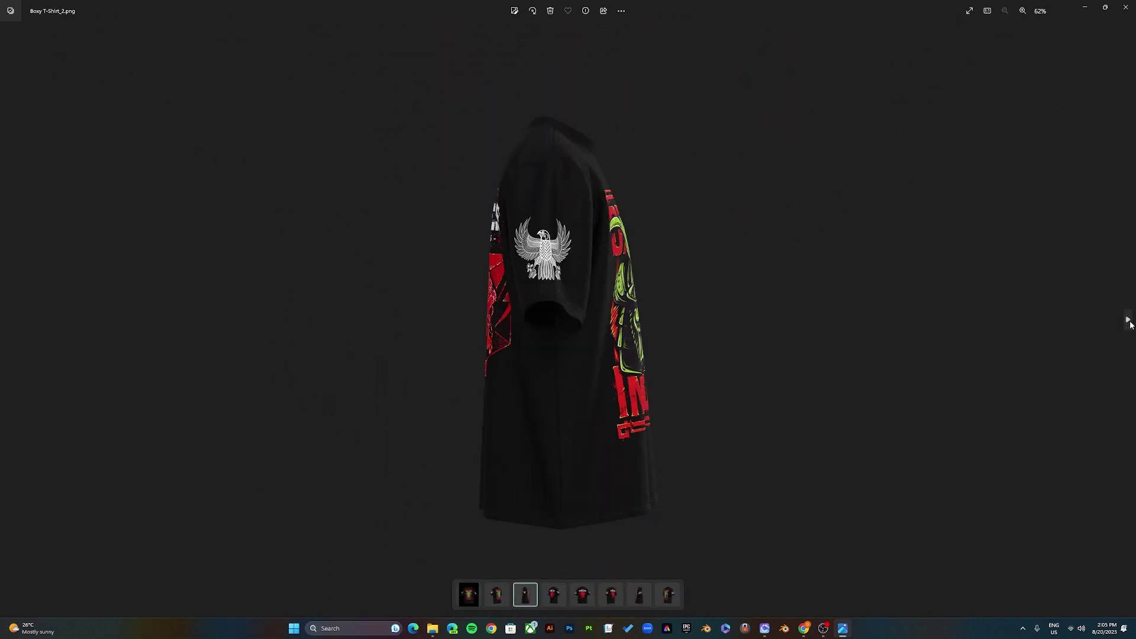
left_click(1128, 321)
left_click(1128, 321)
left_click(1128, 321)
left_click(1127, 322)
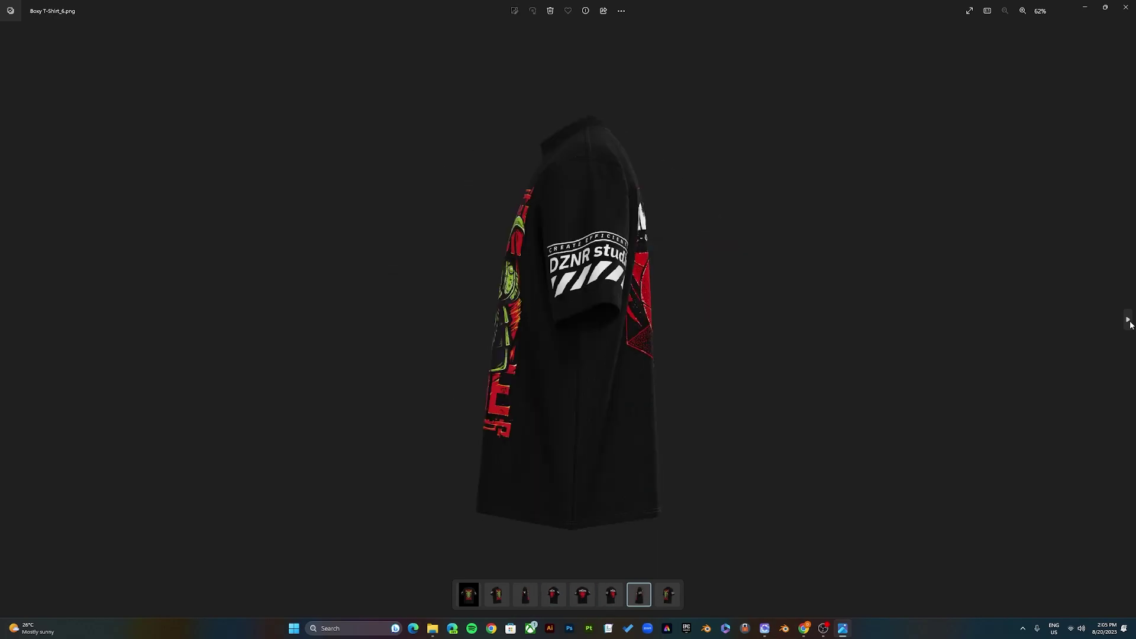
left_click(1128, 322)
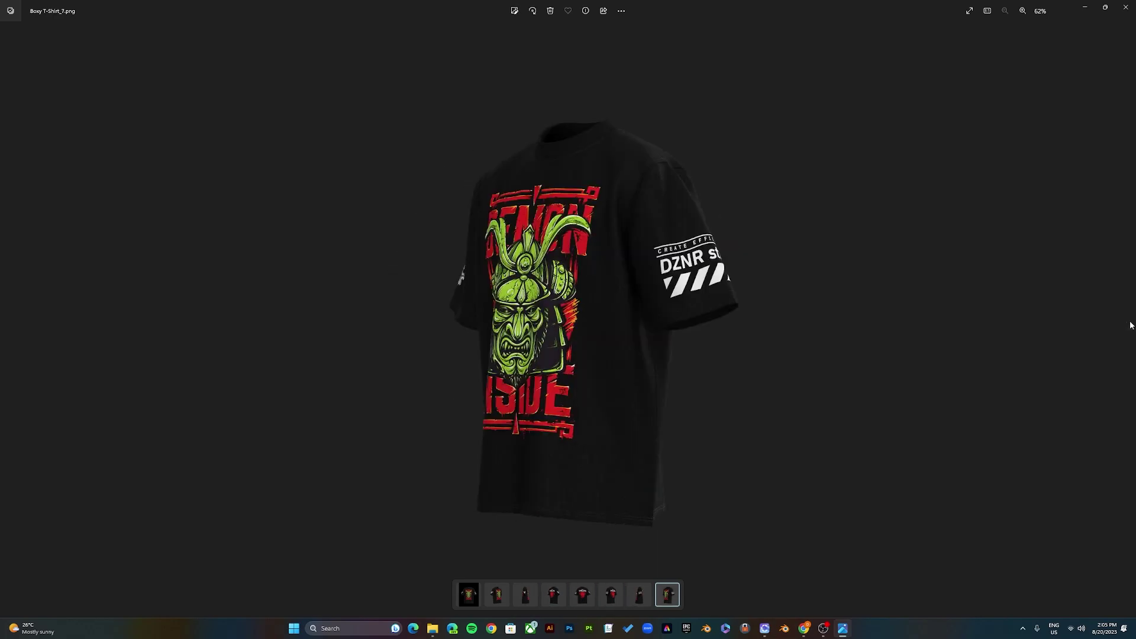
left_click(1125, 7)
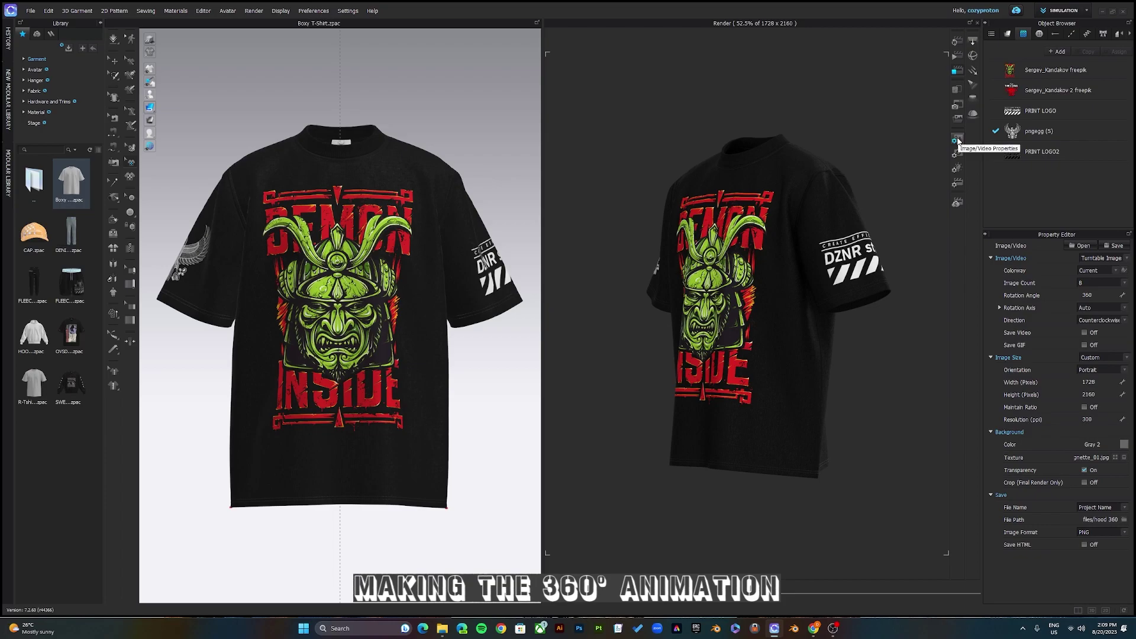
Set the turntable image count to 360, turn on Save Video and restart the interactive render.
left_click(1095, 284)
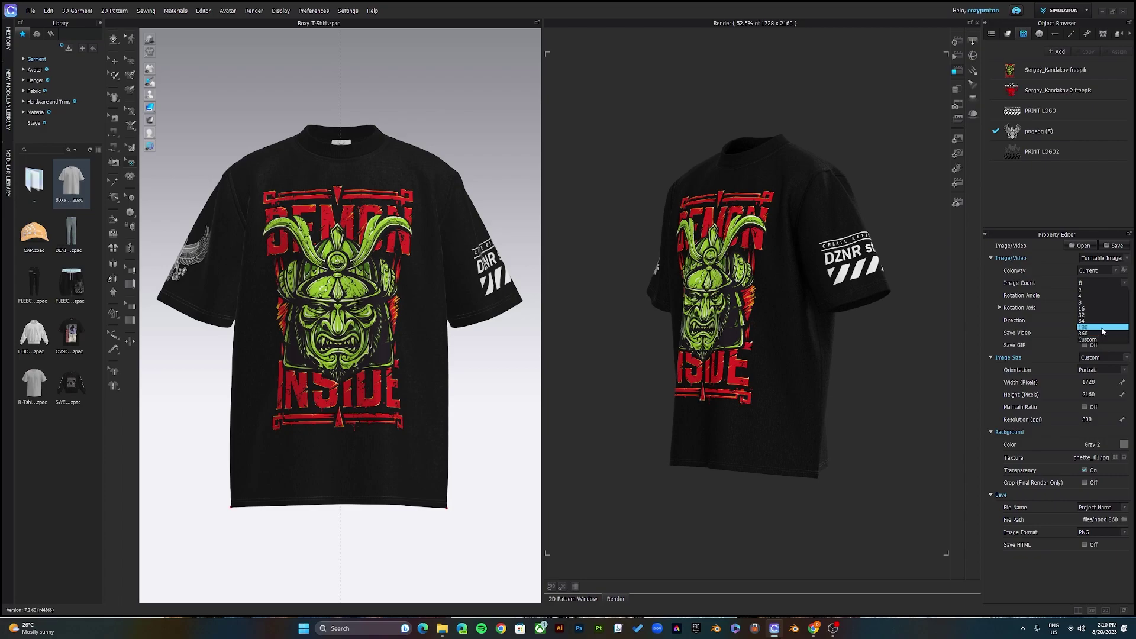
left_click(1089, 335)
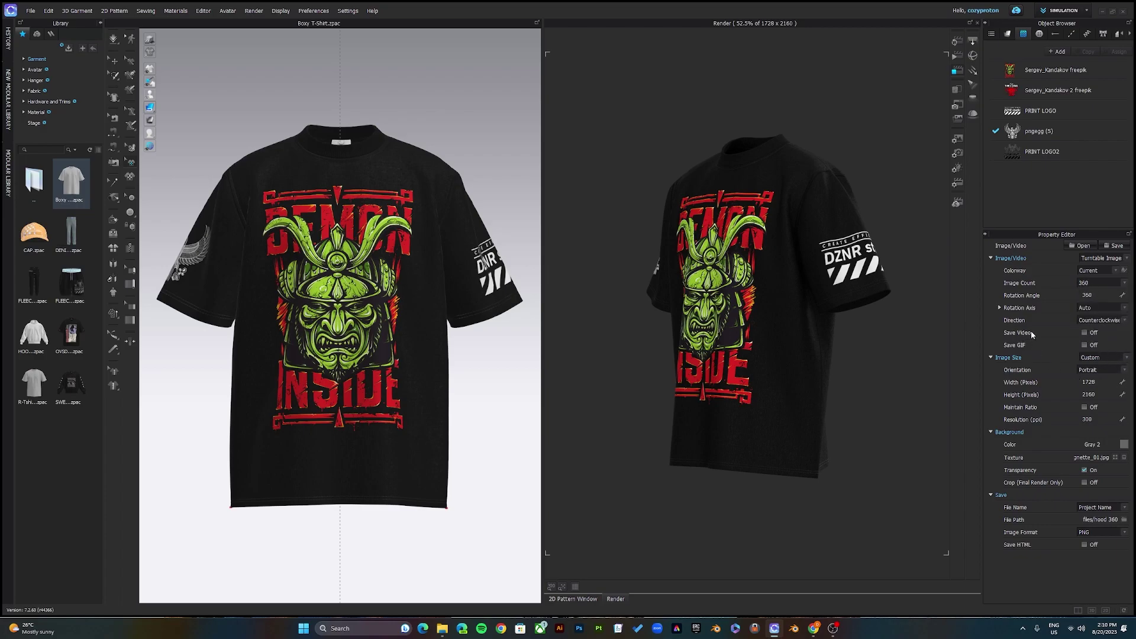
left_click(1085, 333)
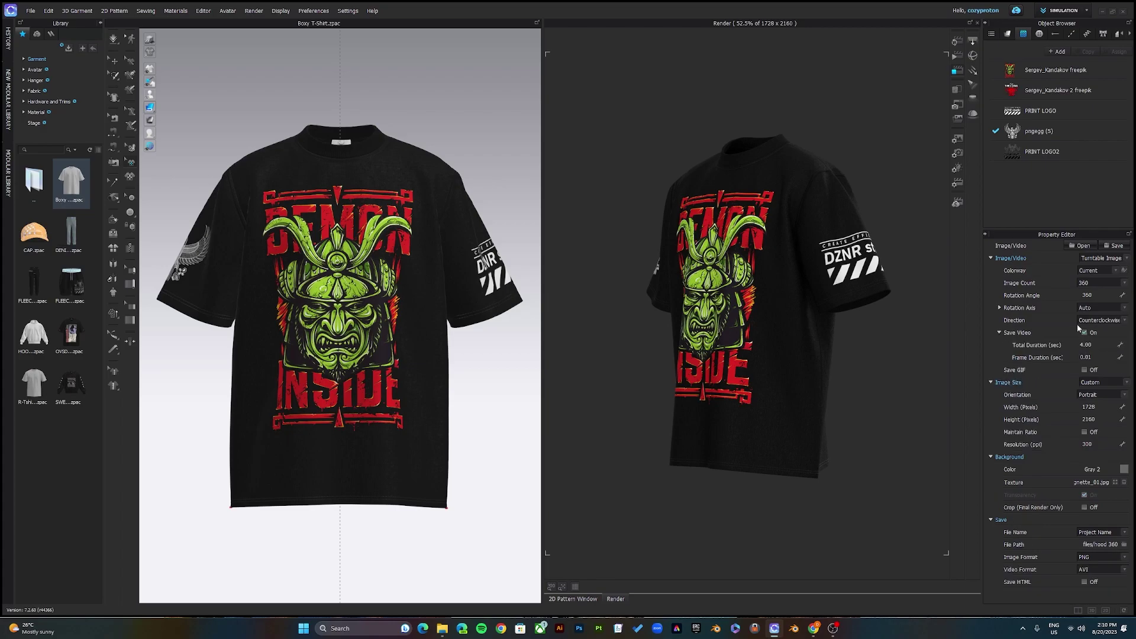
left_click(955, 42)
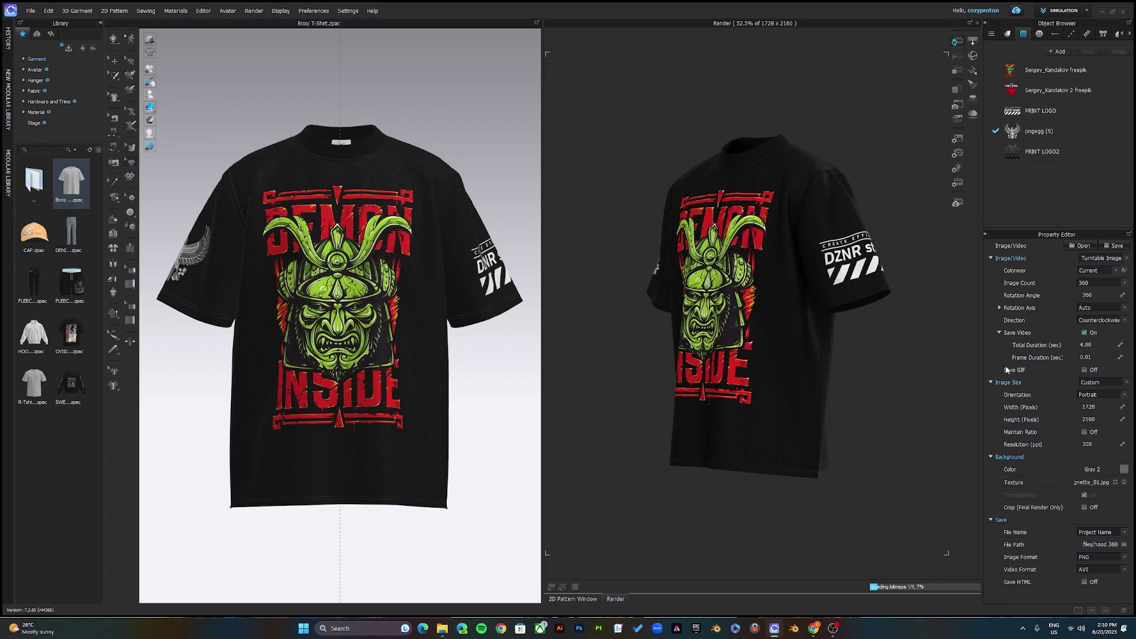
Try lighter background colours for the turntable render, set it to Black (#000000) and run the final render.
left_click(1124, 469)
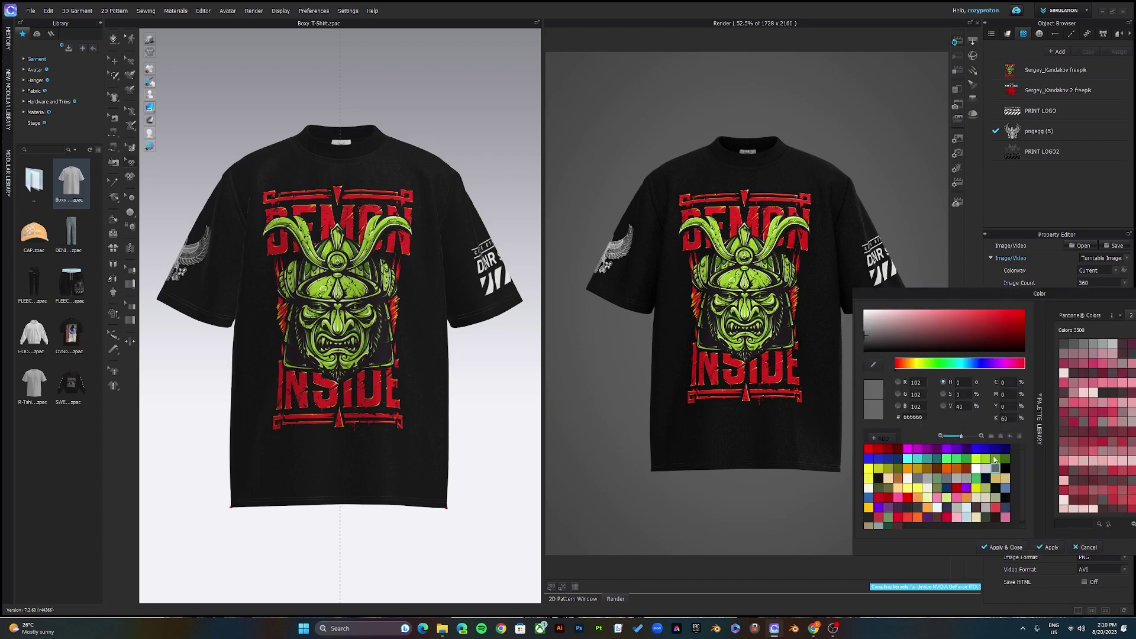
left_click_drag(1042, 294, 329, 172)
left_click(291, 346)
left_click(274, 349)
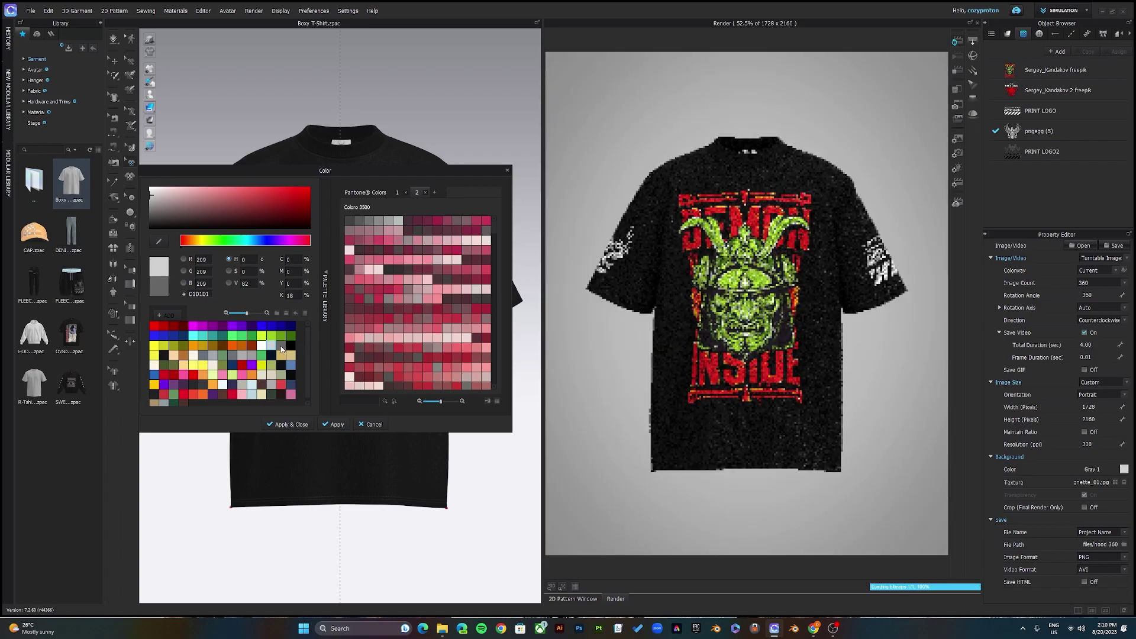
left_click(261, 348)
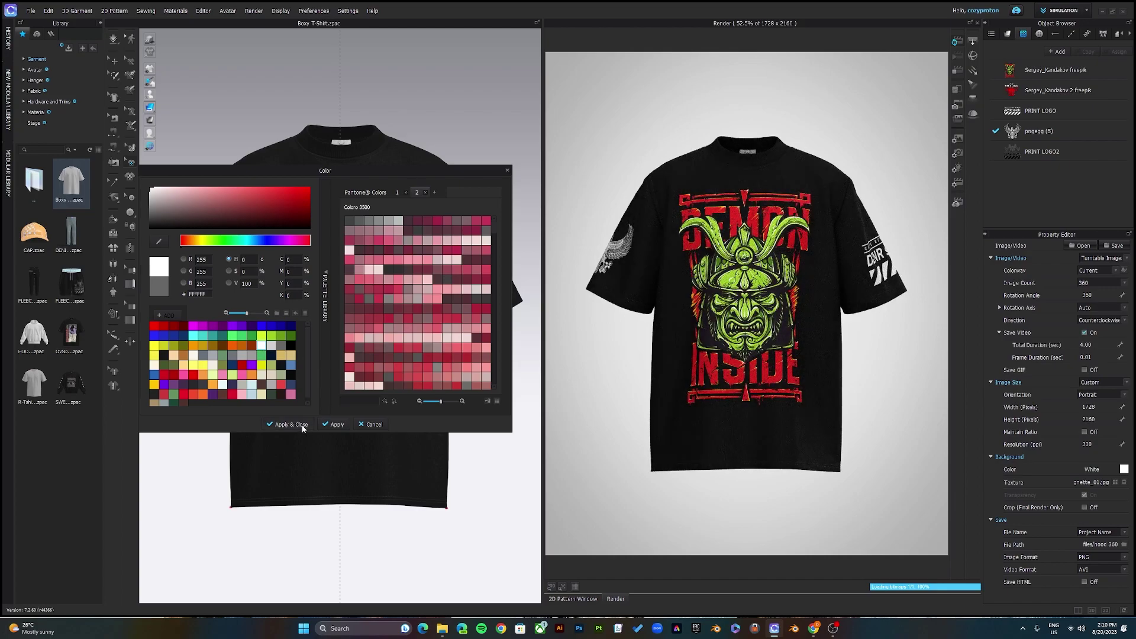
left_click(291, 346)
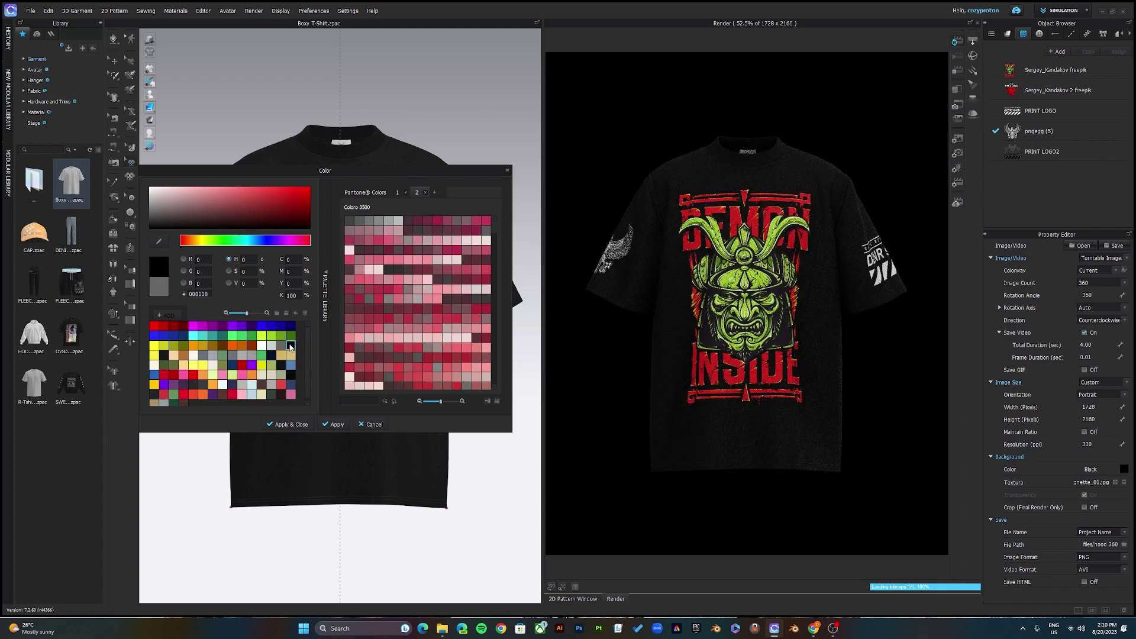
left_click(299, 425)
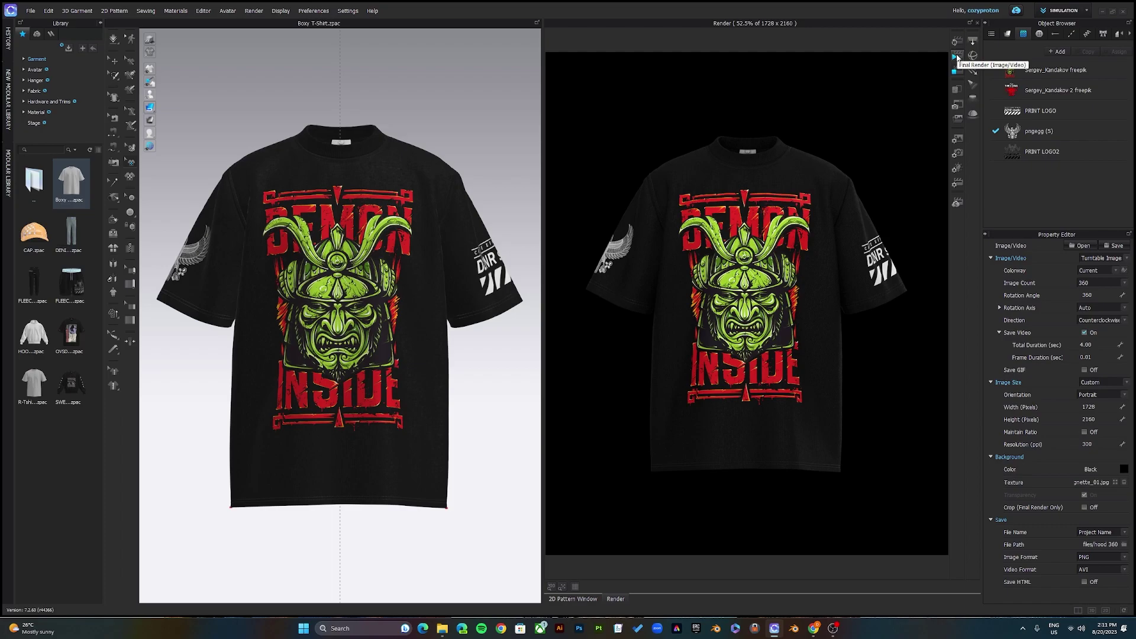
left_click(957, 58)
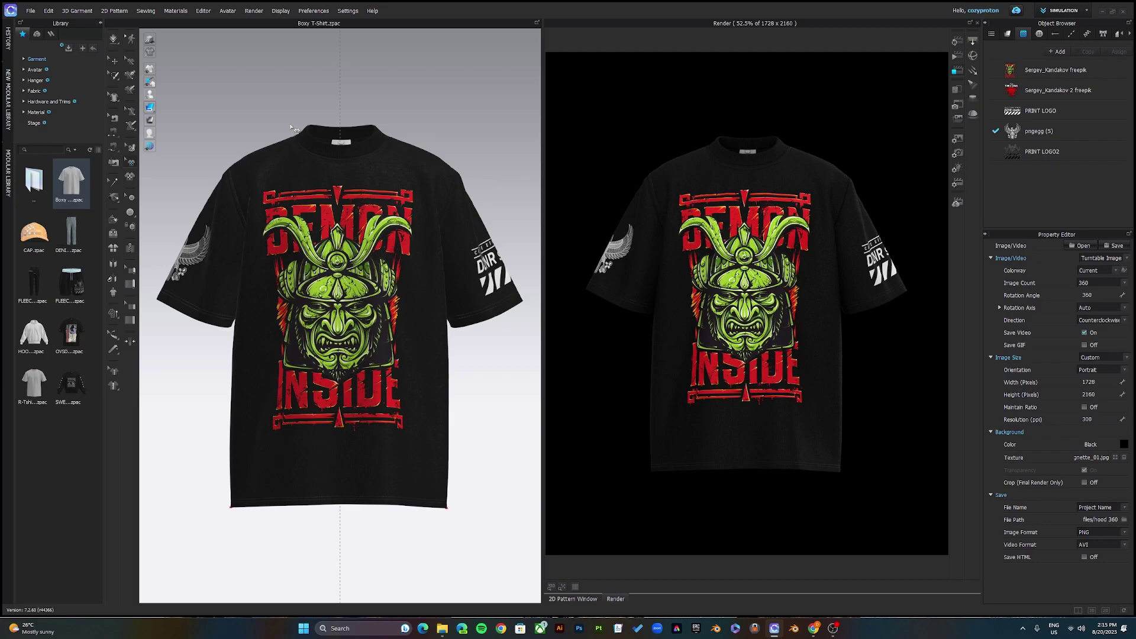
Save the T-shirt project under the name boxy tee 1.
left_click(28, 10)
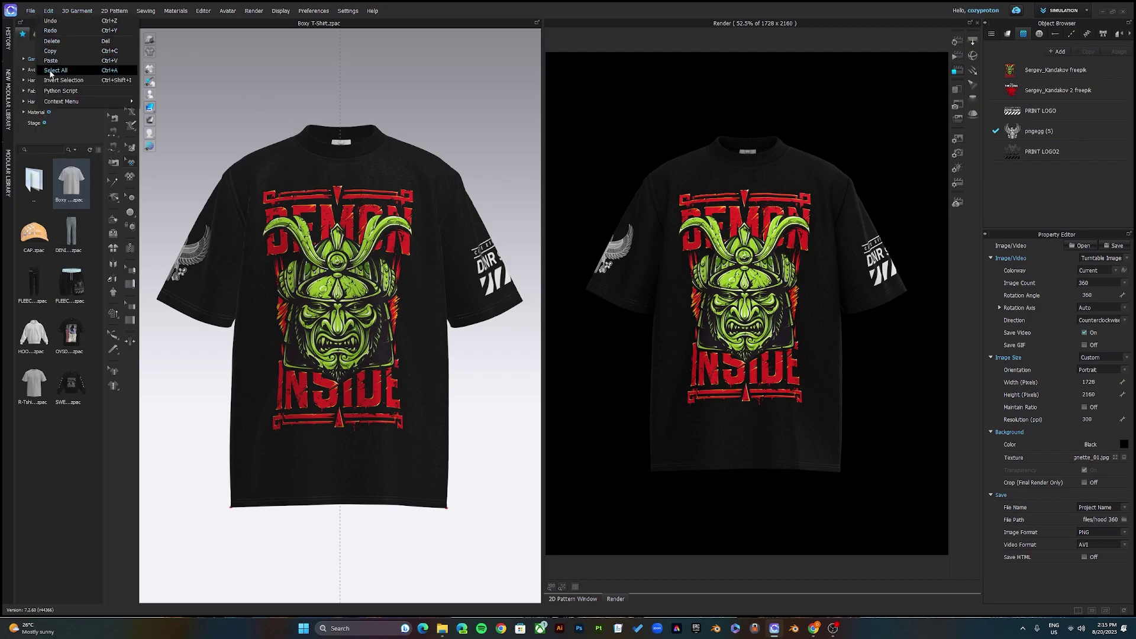
left_click(39, 60)
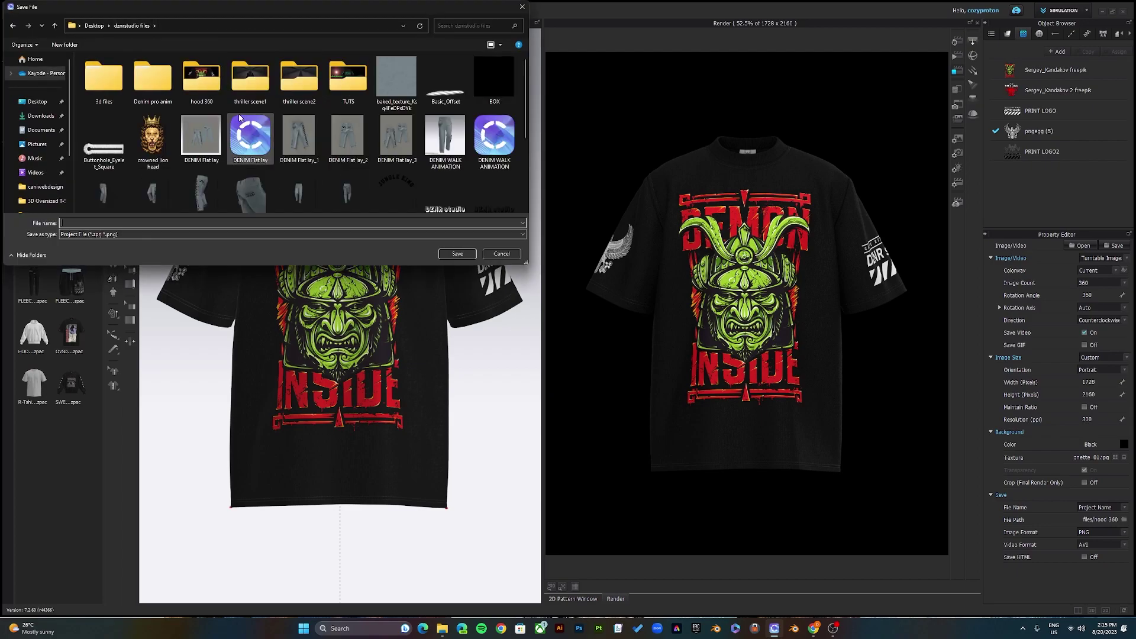
left_click(457, 253)
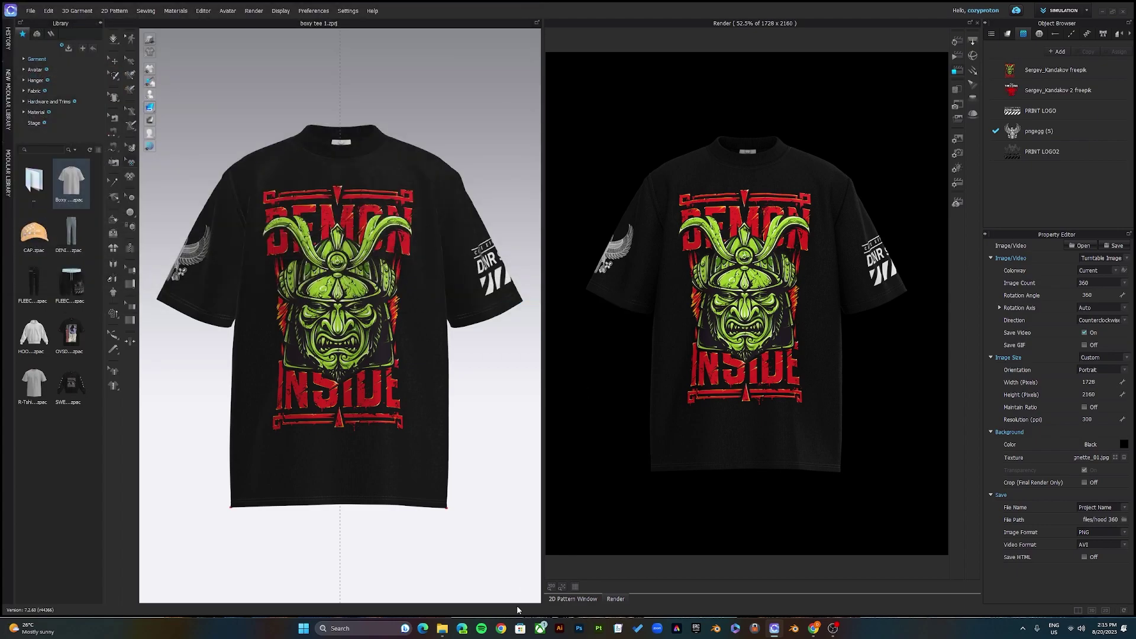
Open the OT Walk Anim project from the 3D Oversized T-Shirt Mockup folder.
mouse_move(448, 629)
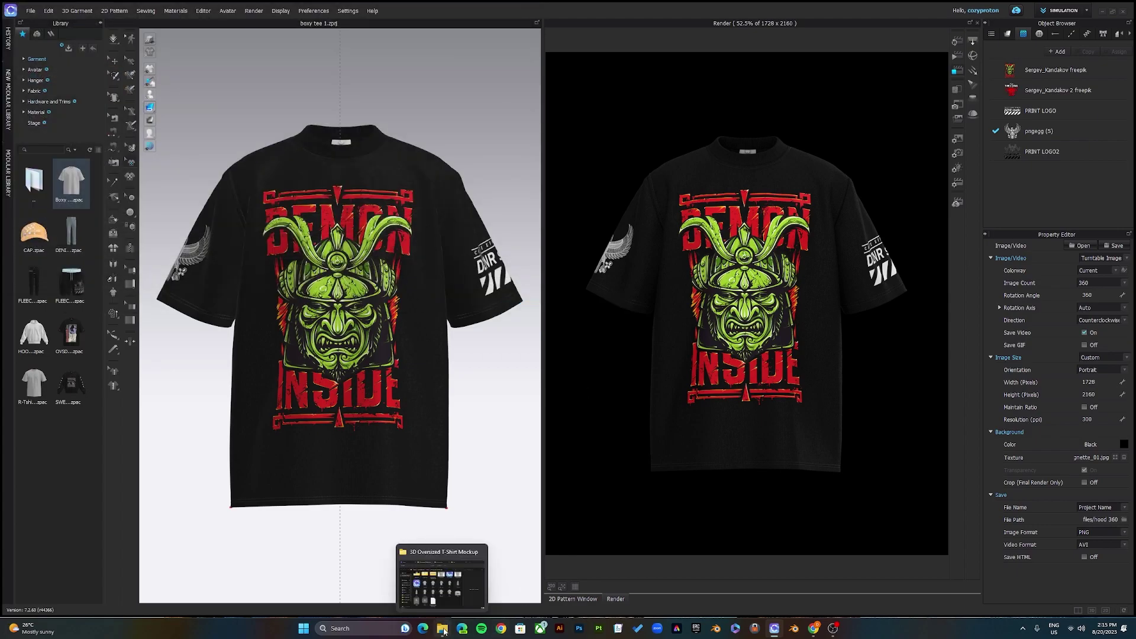
left_click(443, 604)
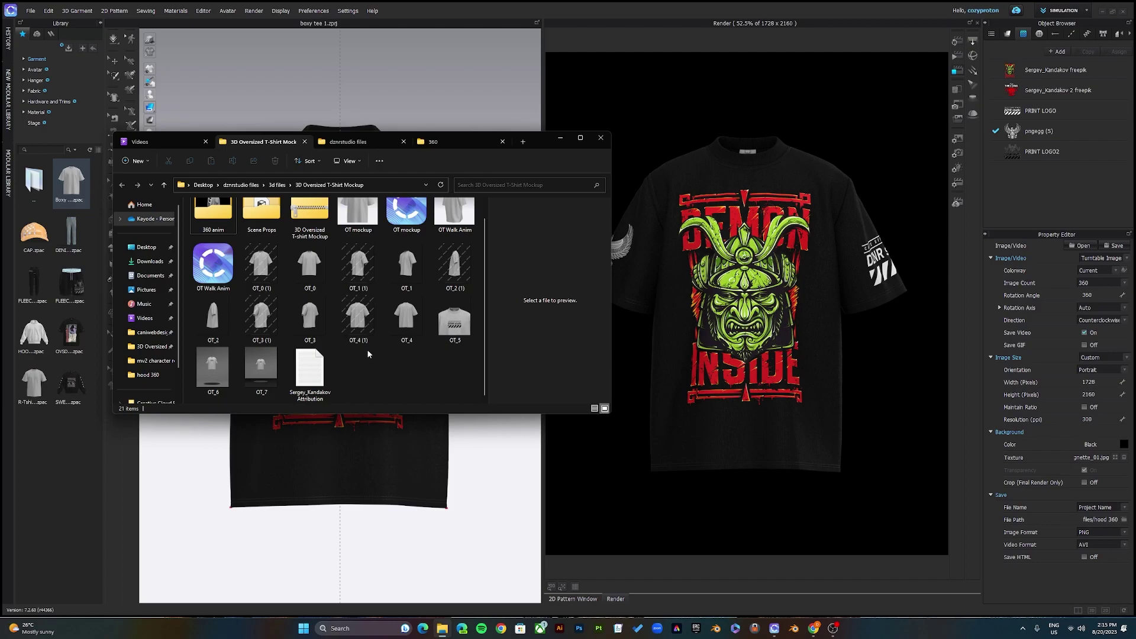
scroll(367, 349, "up", 2)
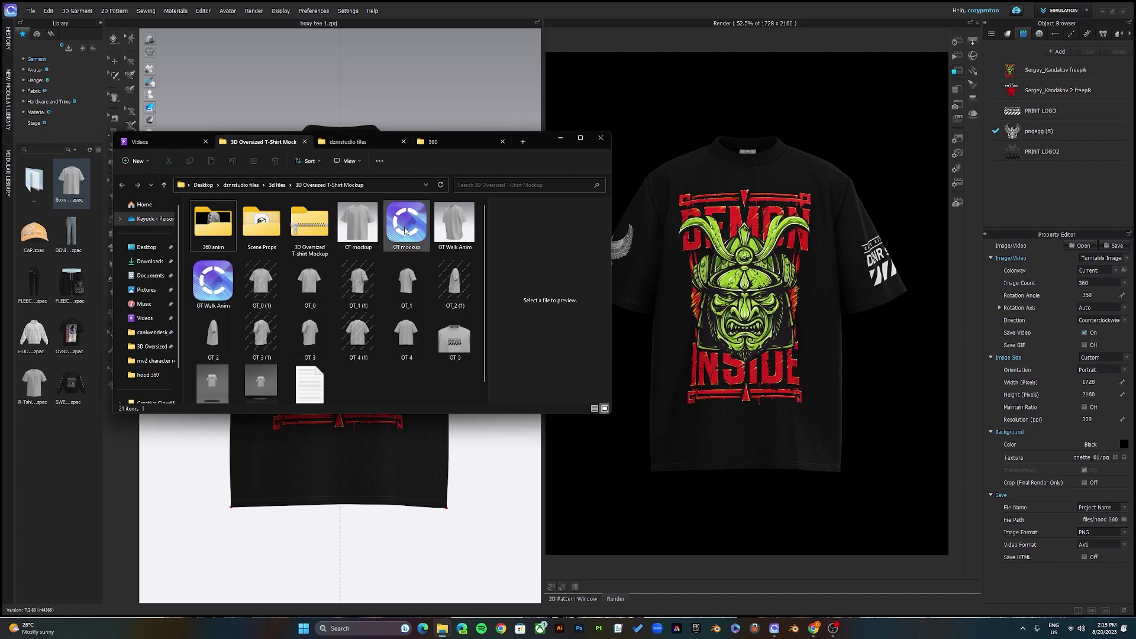
left_click(217, 289)
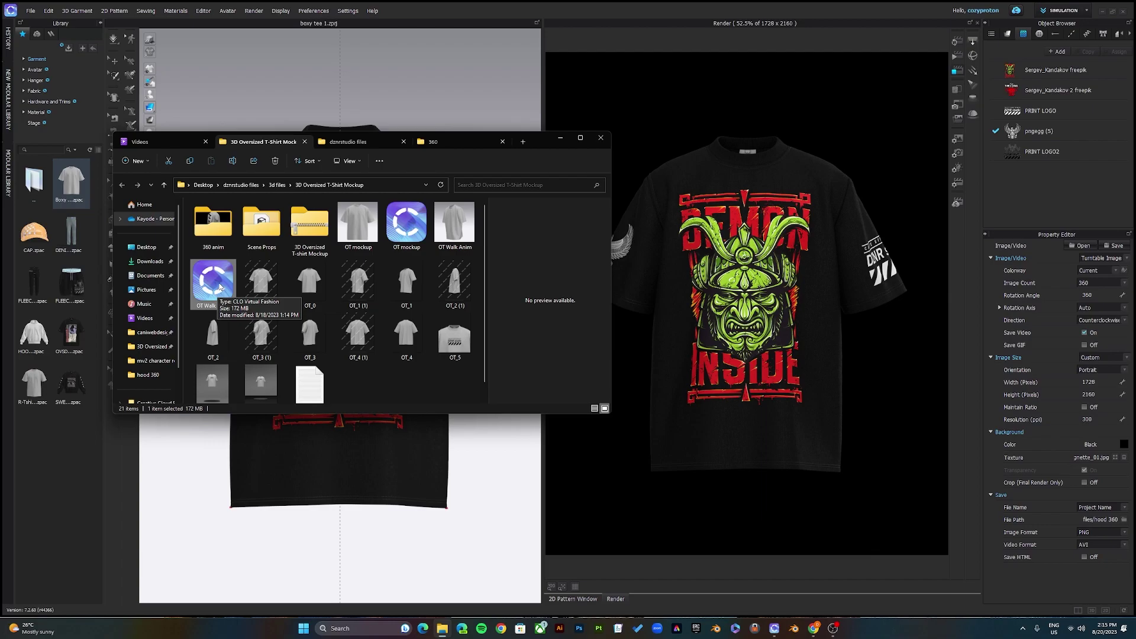
double_click(217, 282)
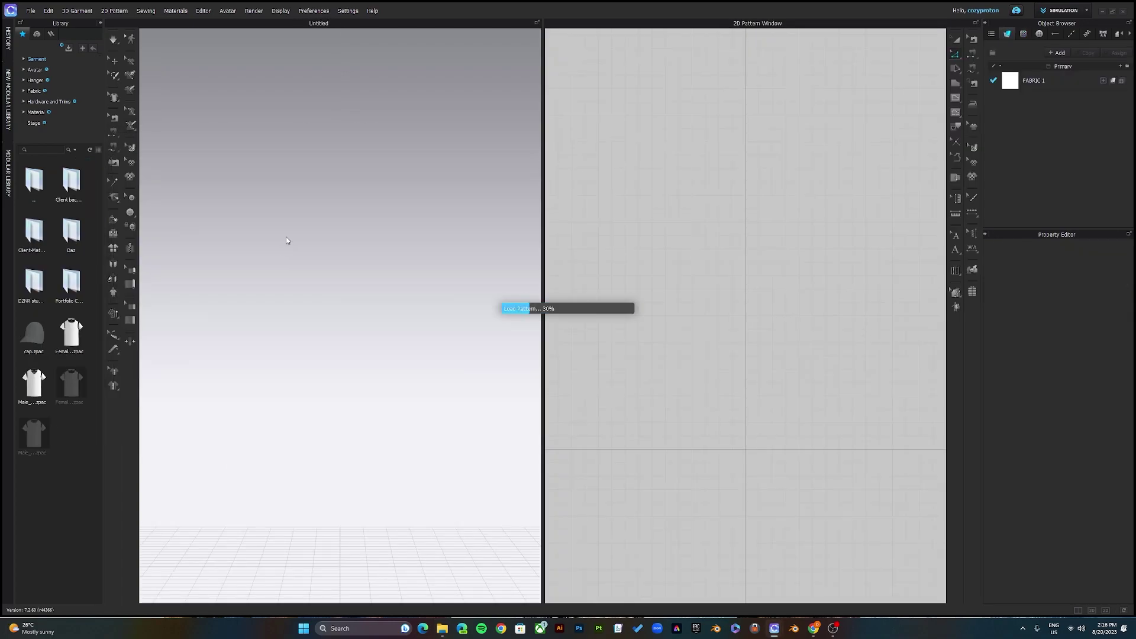
left_click(751, 207)
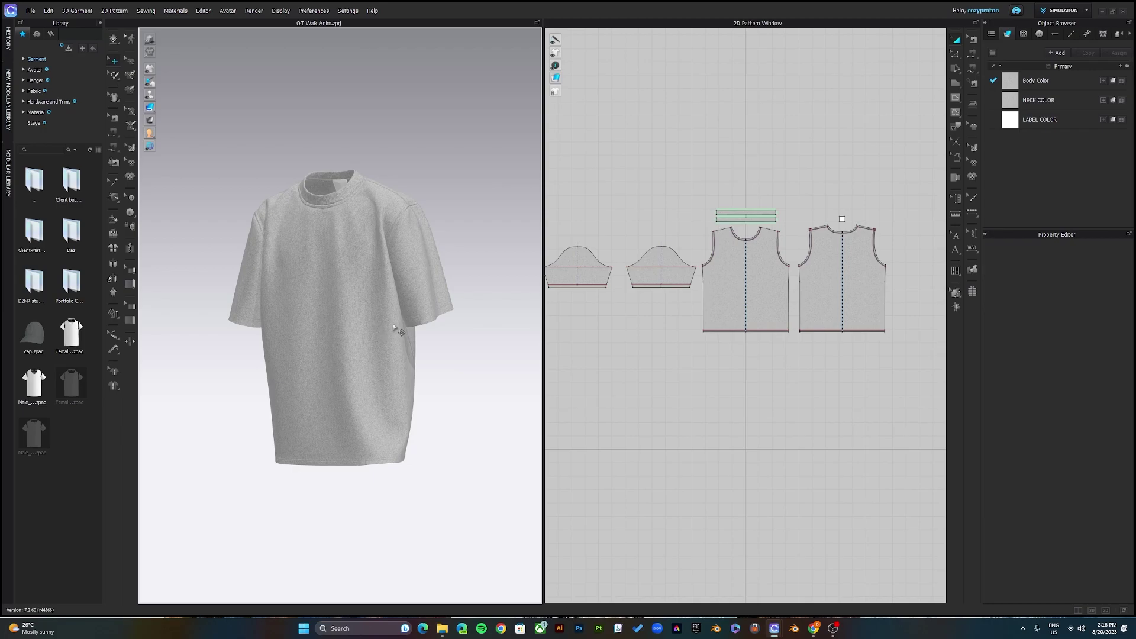
mouse_move(393, 326)
right_mouse_down()
mouse_move(331, 327)
mouse_move(405, 325)
mouse_move(343, 326)
mouse_move(385, 325)
mouse_move(375, 325)
right_mouse_up()
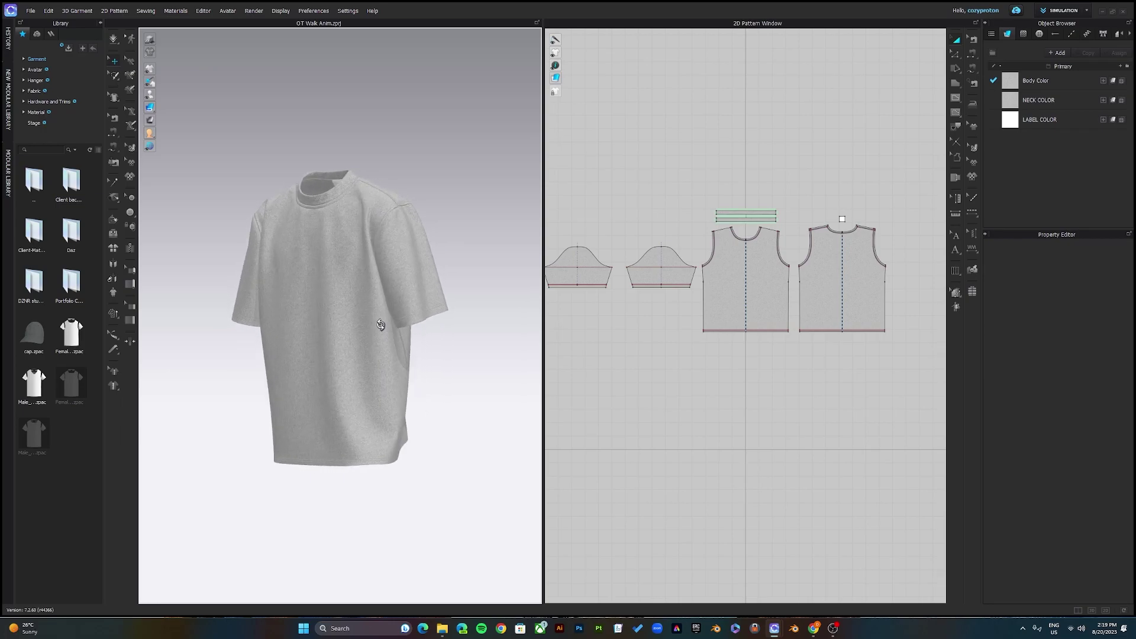
left_click(282, 11)
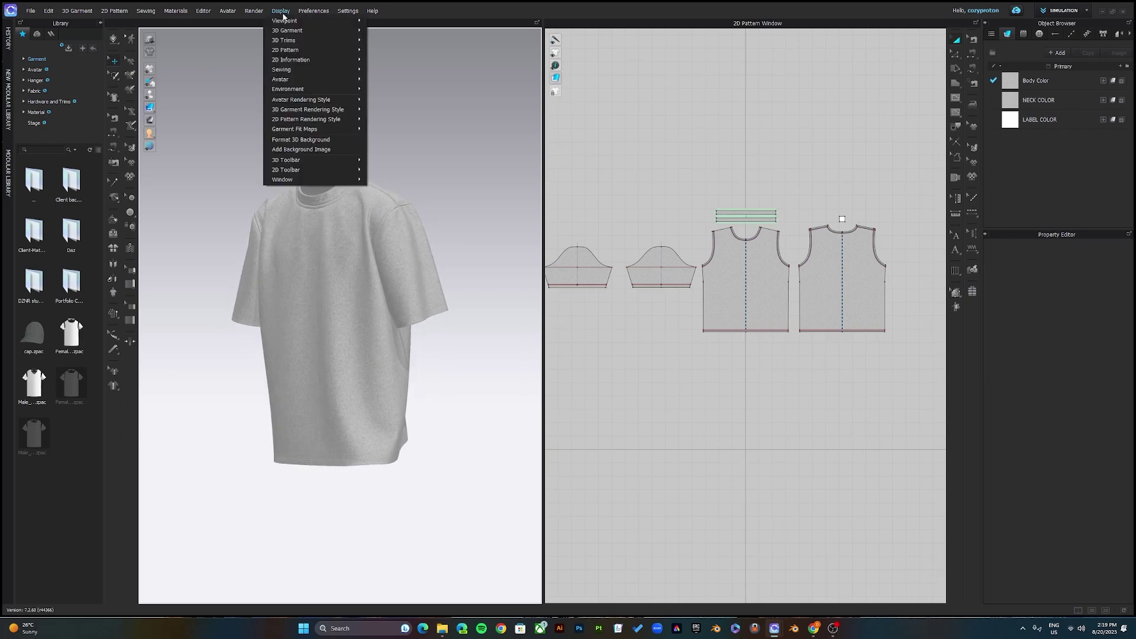
mouse_move(292, 61)
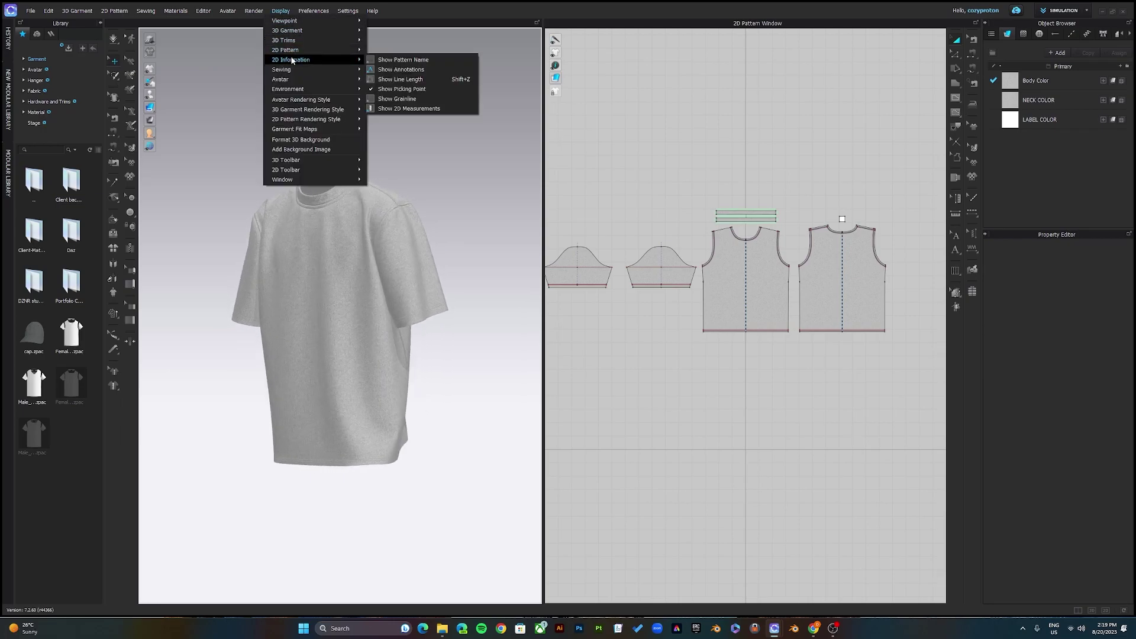
left_click(393, 60)
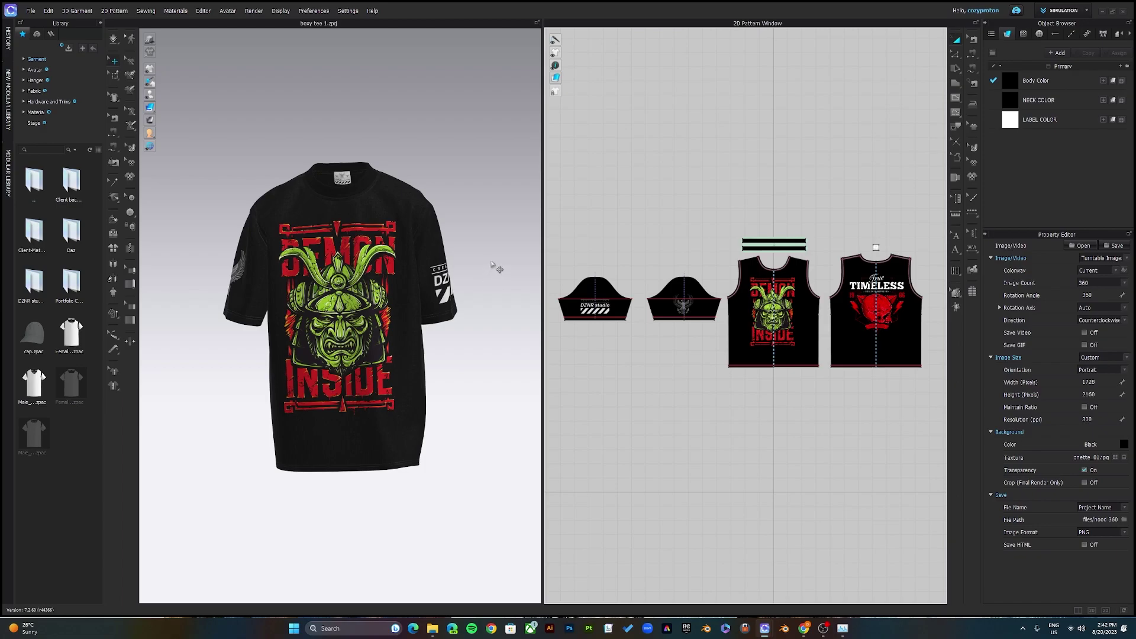
Switch to the Animation workspace, play the T-shirt's walk animation through and go back to the first frame.
right_click_drag(451, 274, 465, 254)
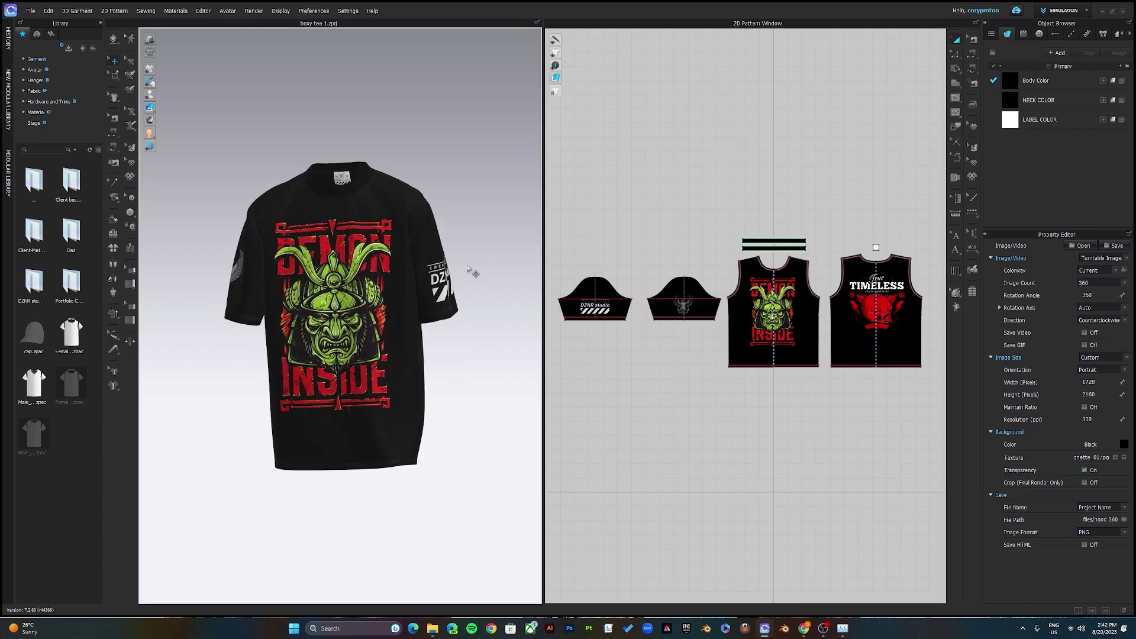
left_click(1071, 12)
left_click(1059, 42)
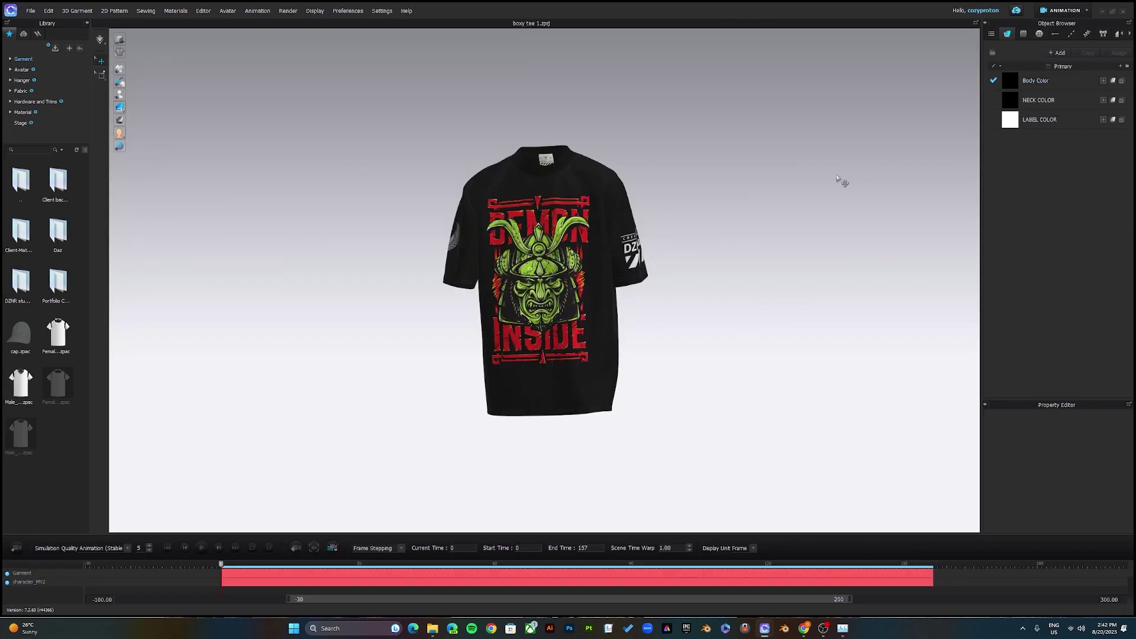
left_click(201, 548)
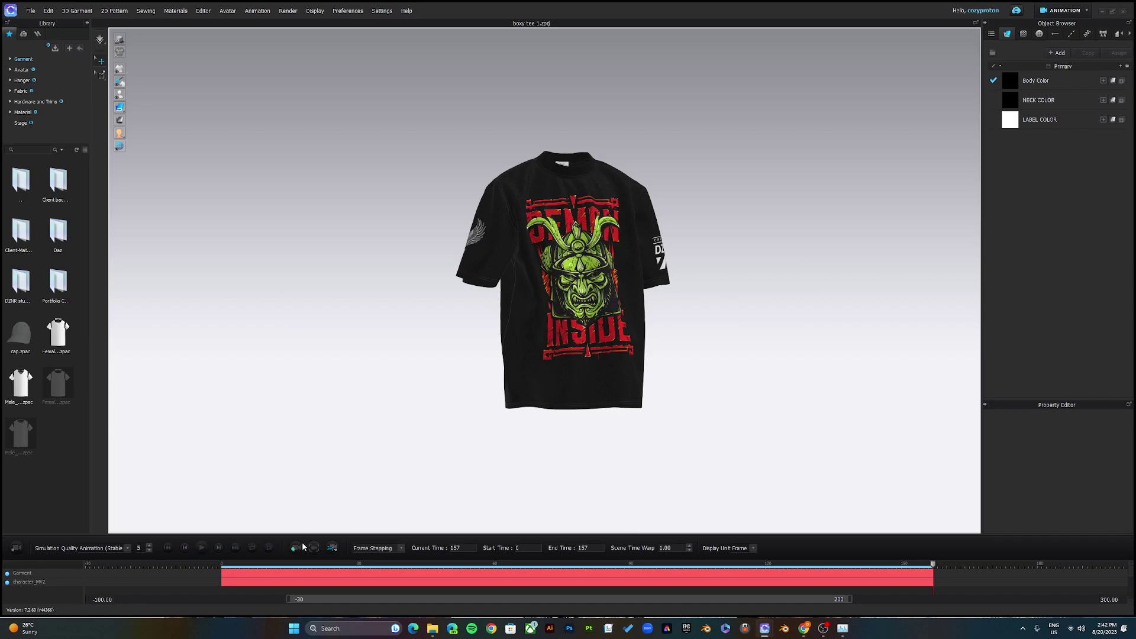
left_click(167, 548)
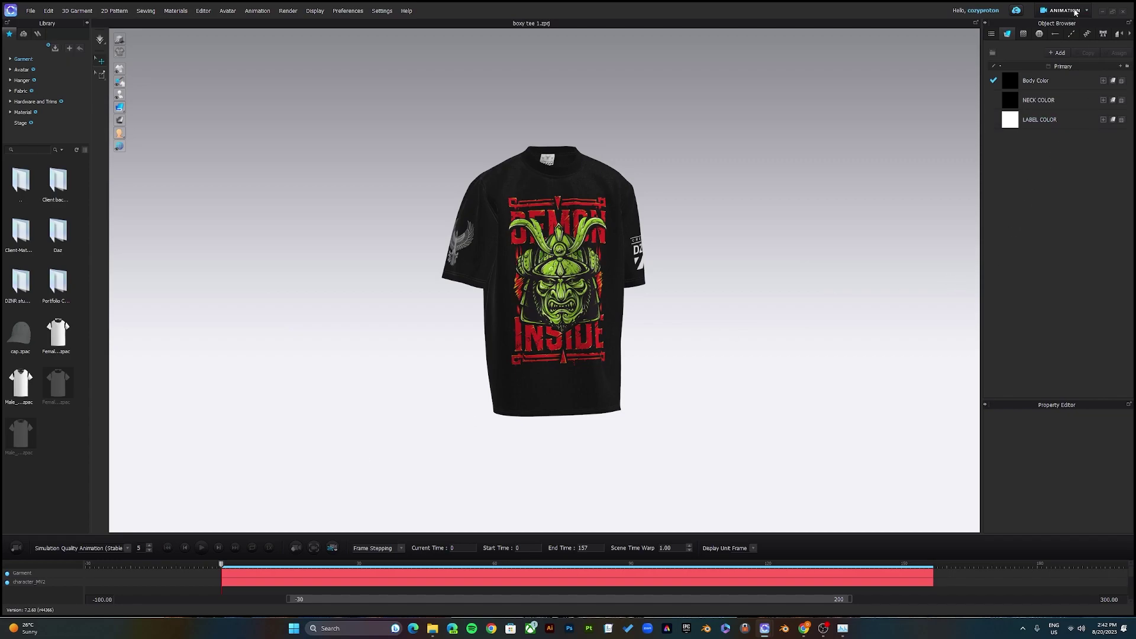
Return to the Simulation workspace and start an interactive render of the printed T-shirt.
left_click(1064, 10)
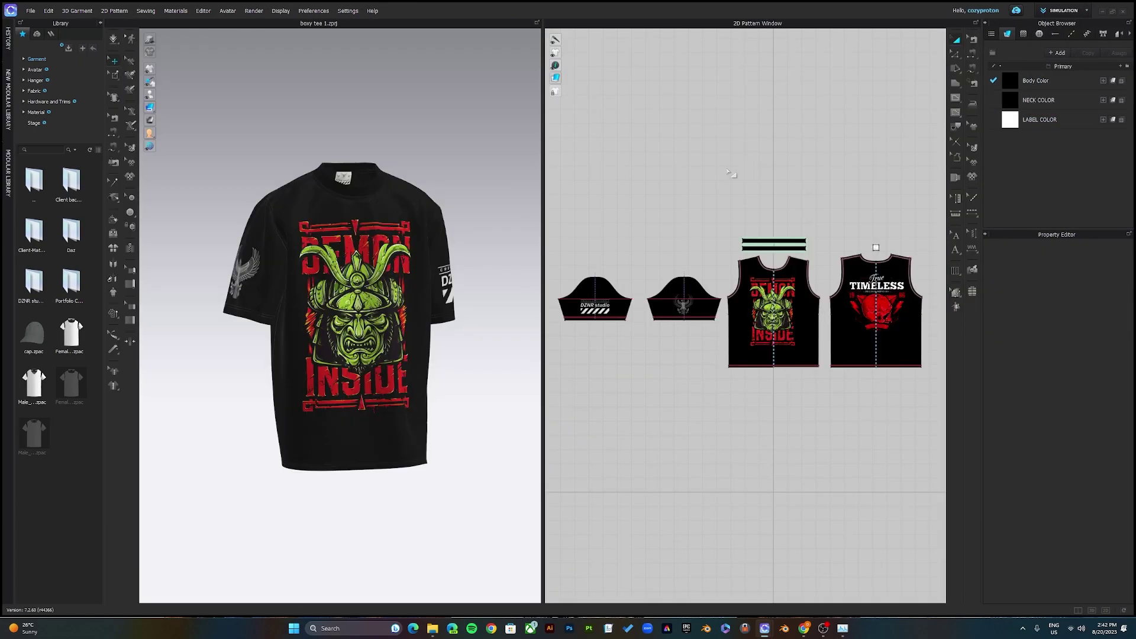
scroll(457, 232, "up", 2)
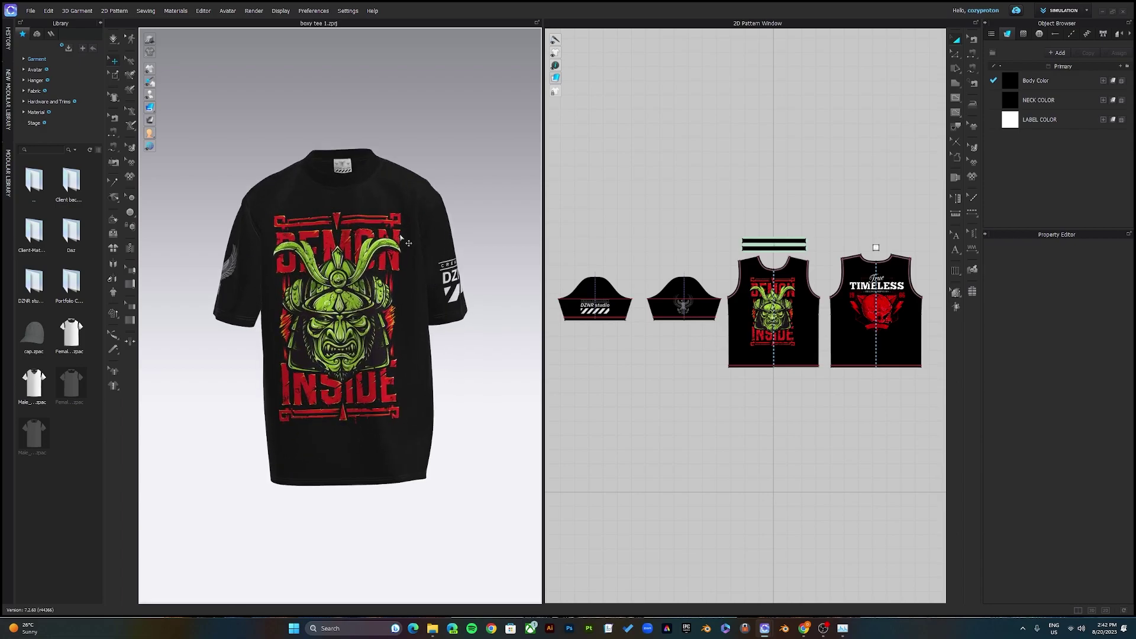
left_click(254, 10)
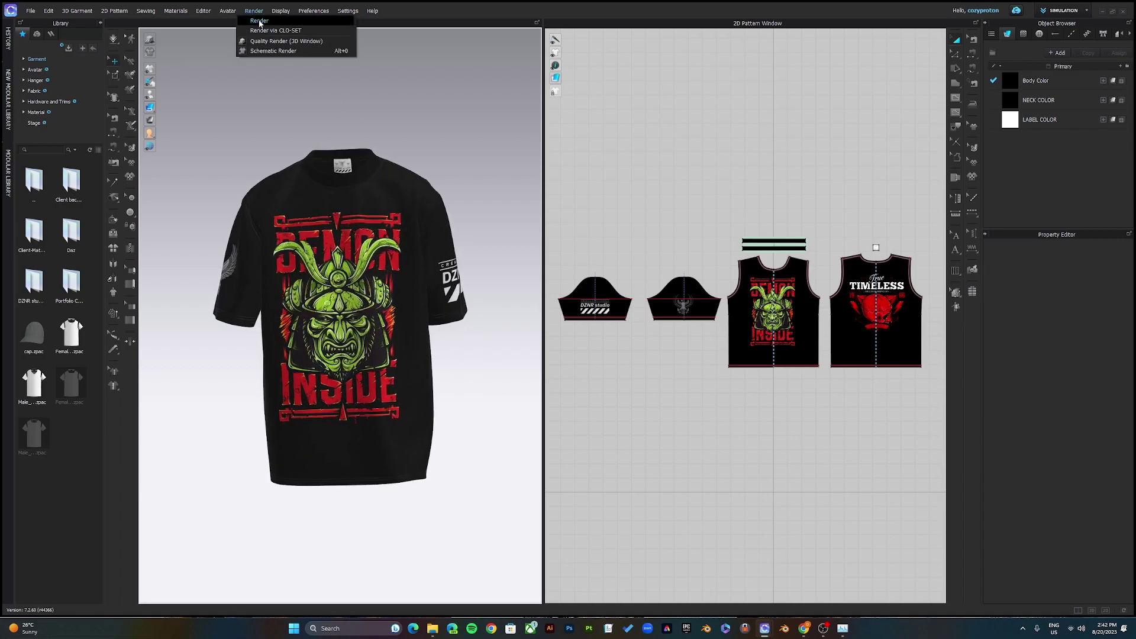
left_click(259, 22)
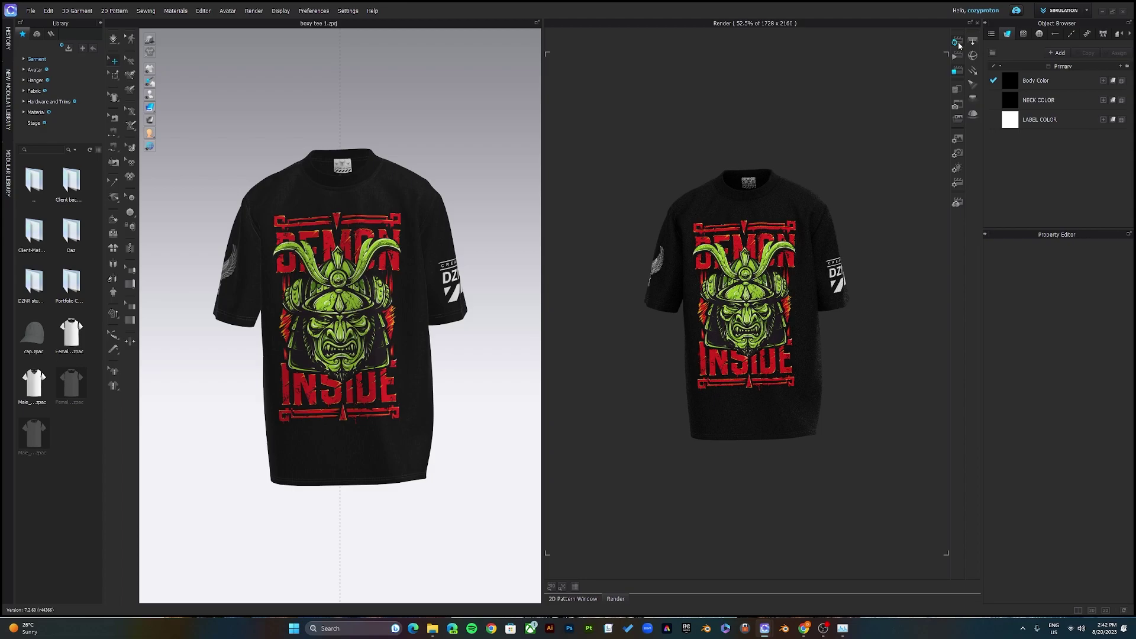
left_click(956, 43)
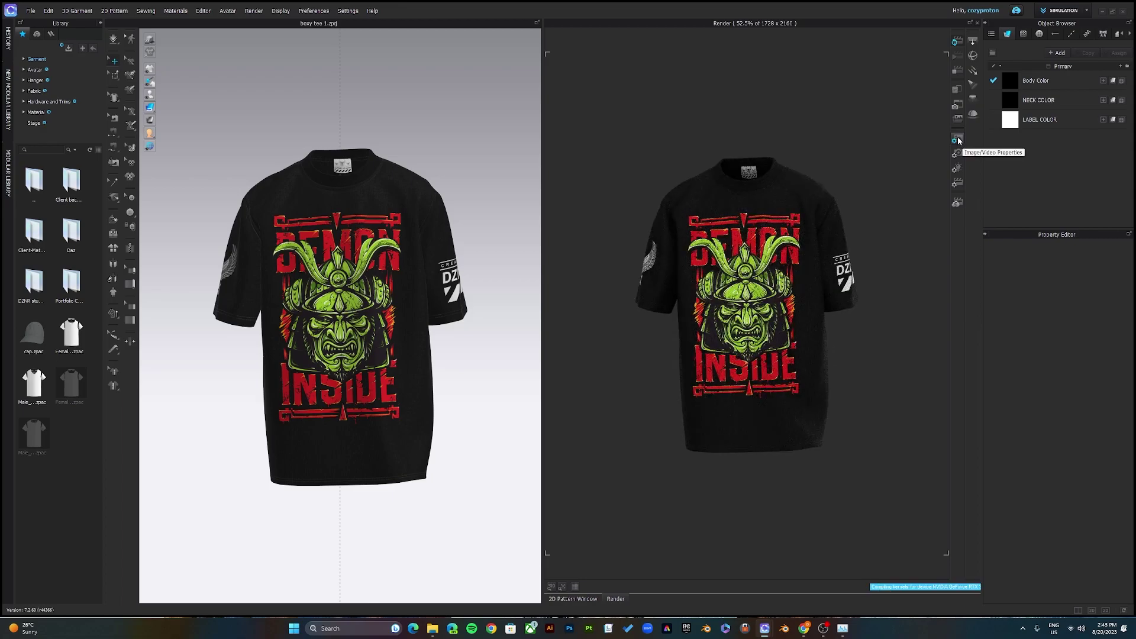
Set the render output type to Animation with Play Region as its region, and turn on Save Video.
left_click(958, 139)
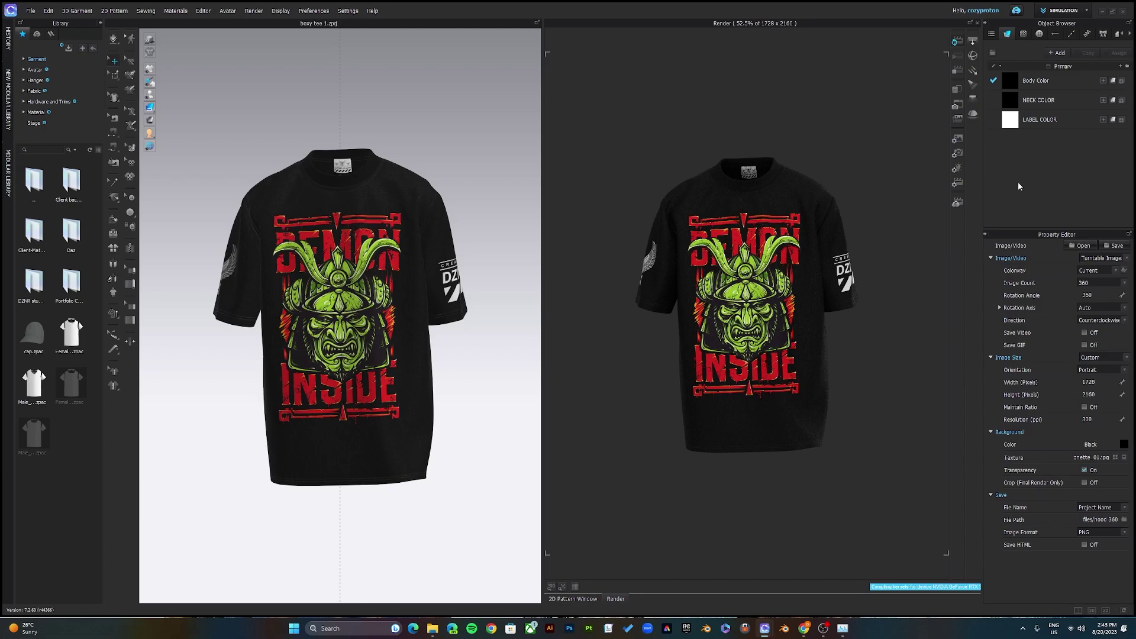
left_click(1107, 260)
left_click(1095, 277)
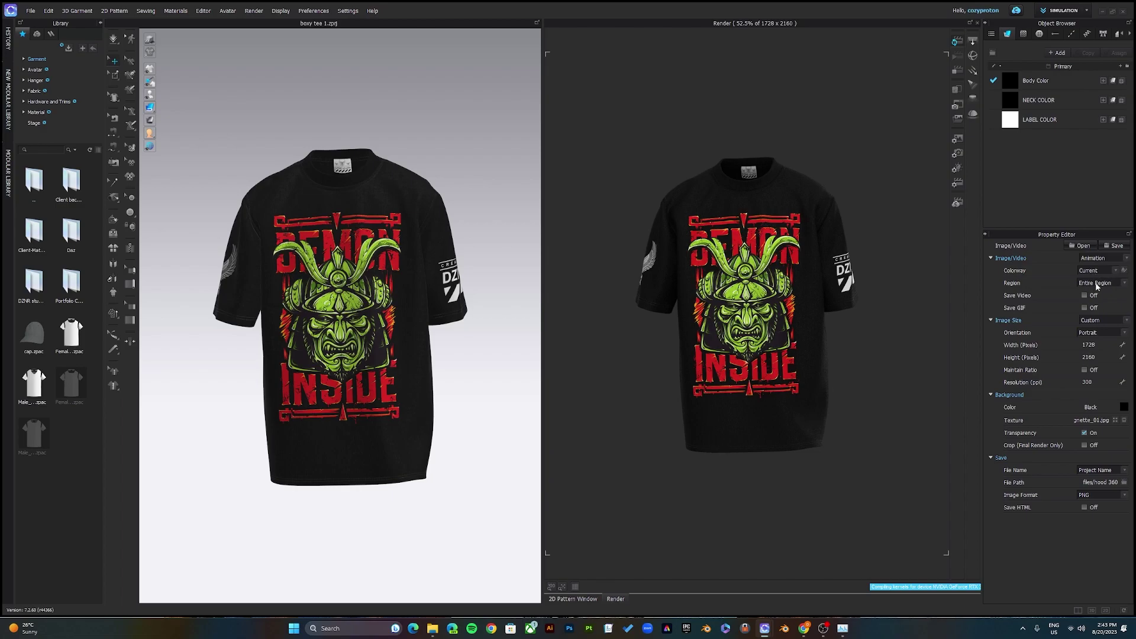
left_click(1100, 285)
left_click(1095, 295)
left_click(1084, 295)
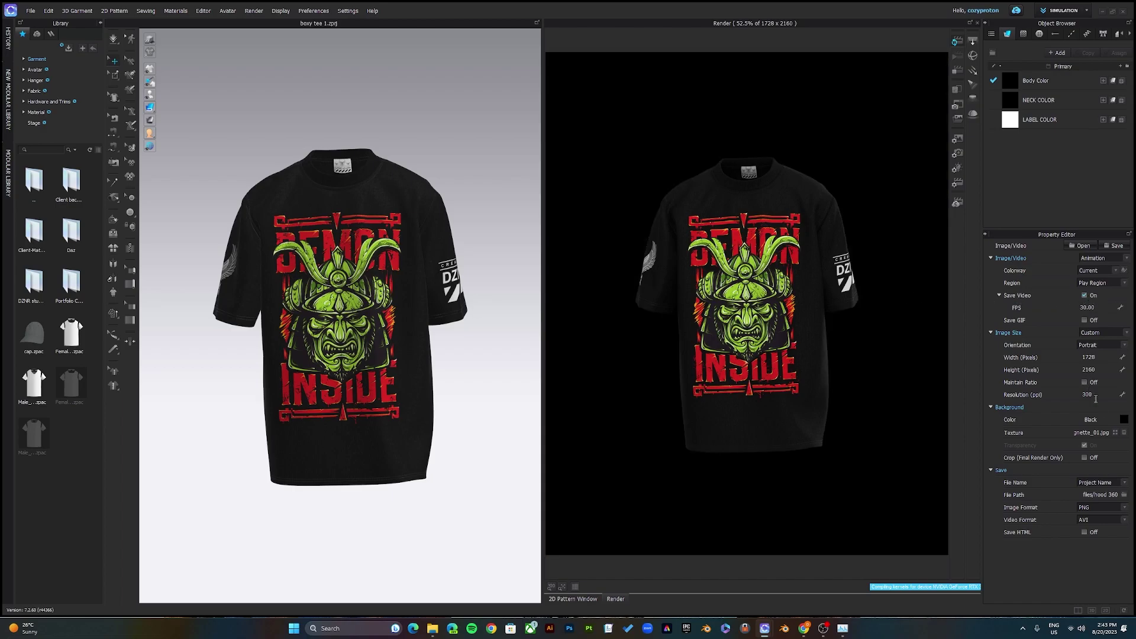
Check the background colour without changing it, stop the interactive render and start the final animation render.
left_click(1123, 420)
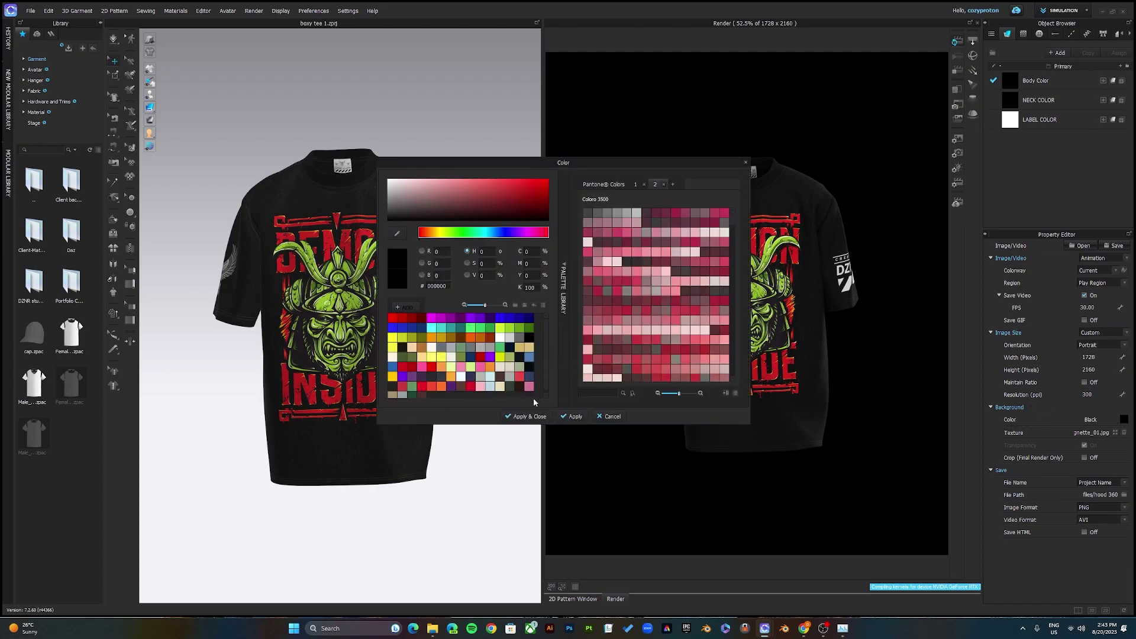
left_click(616, 415)
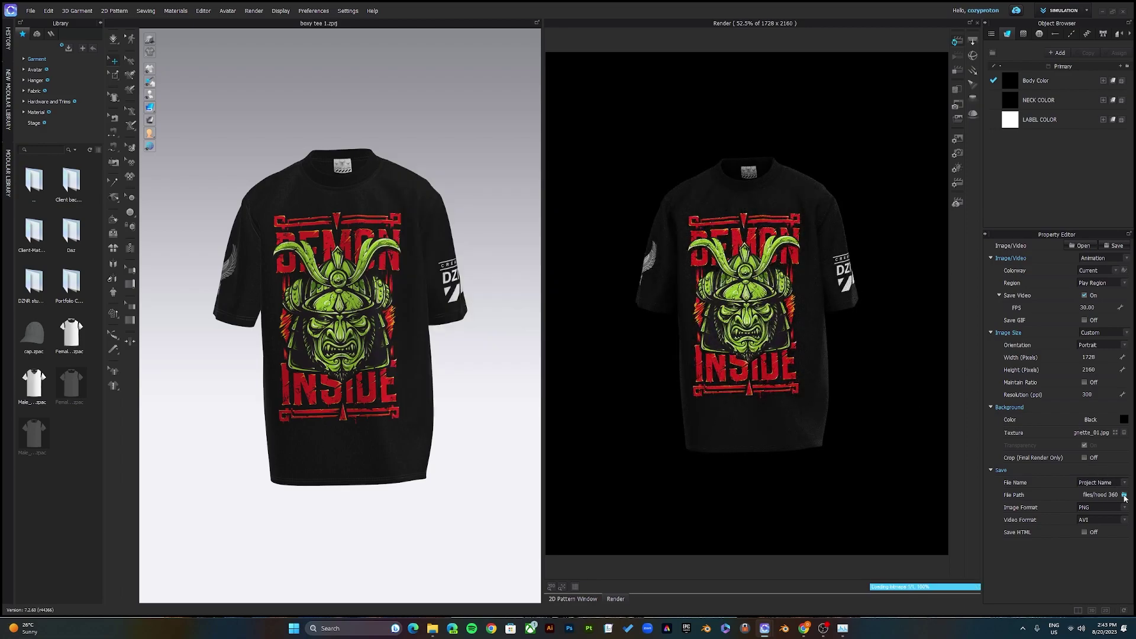
left_click(957, 71)
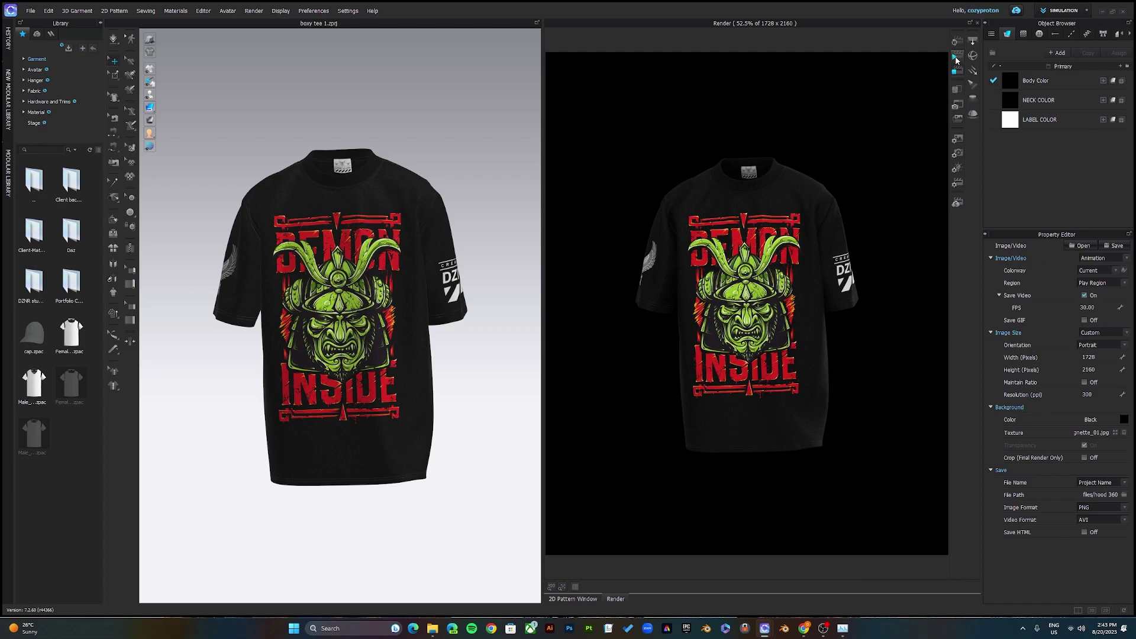
left_click(956, 58)
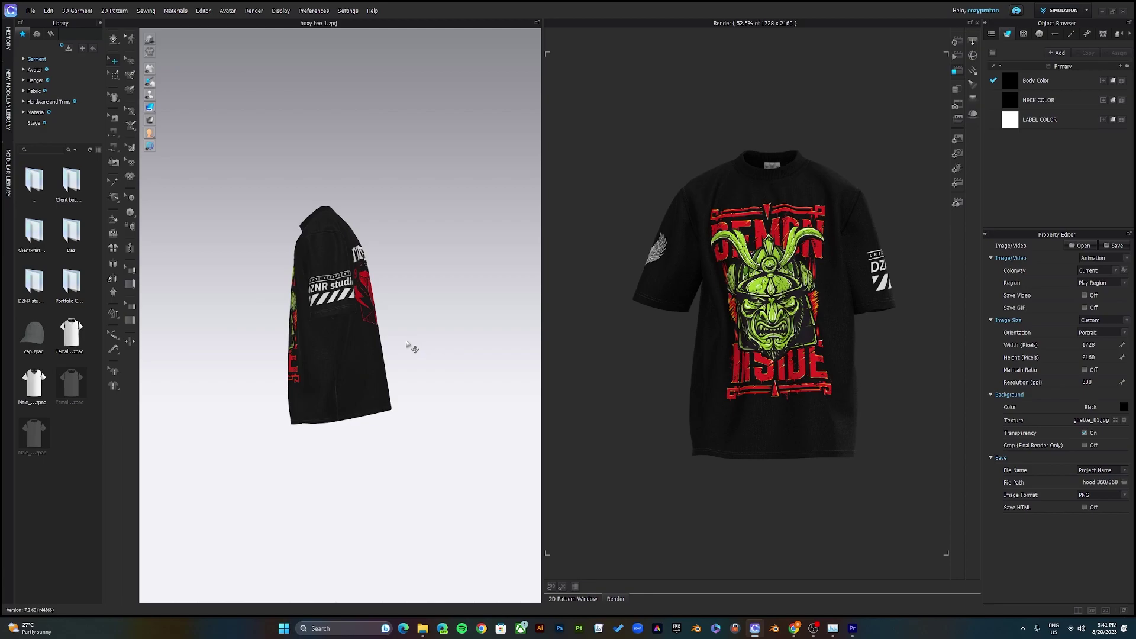
scroll(409, 345, "up", 3)
scroll(409, 346, "down", 3)
scroll(394, 347, "up", 2)
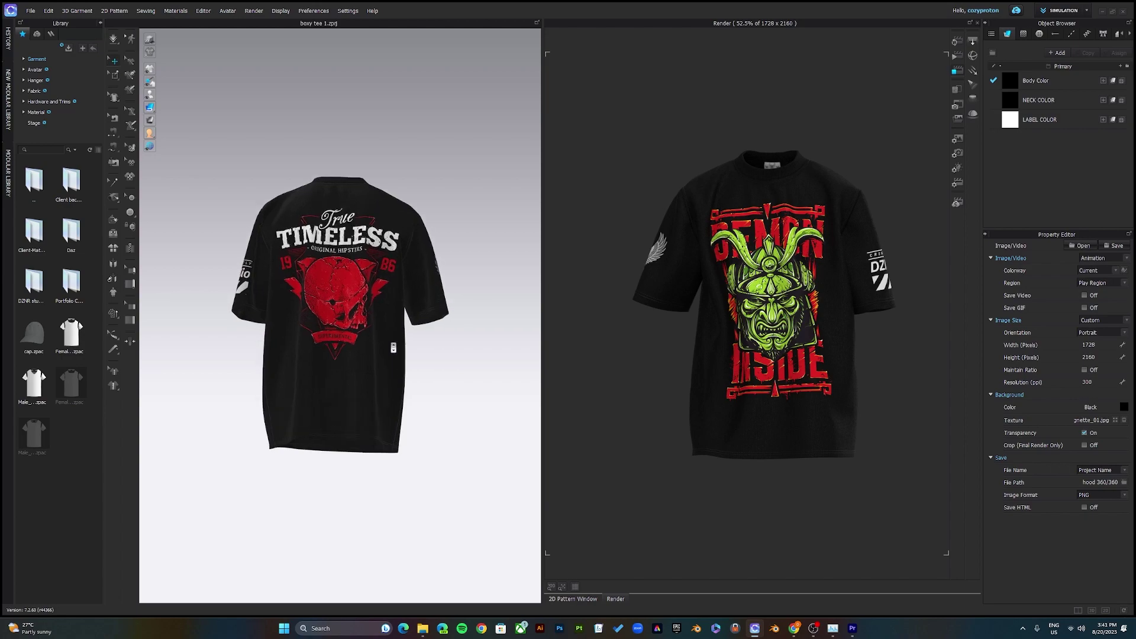